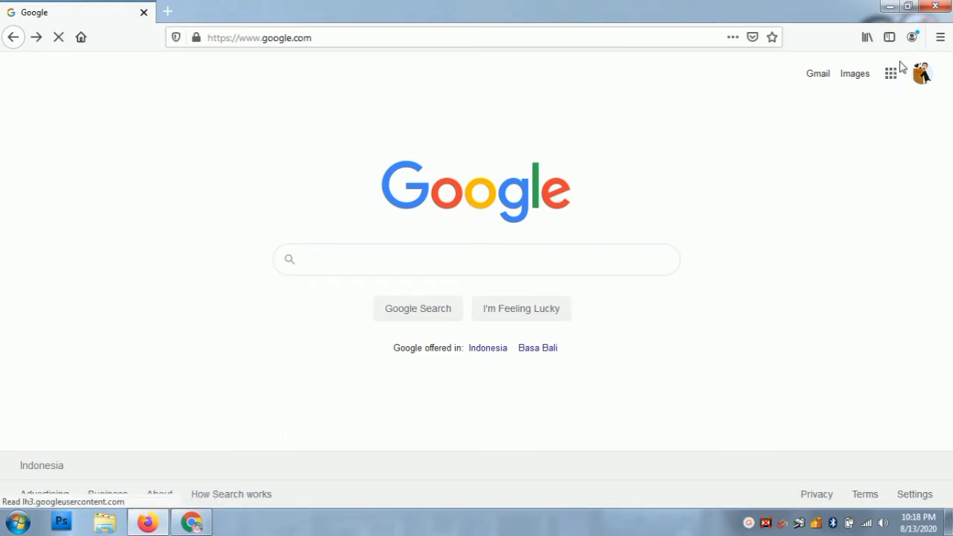
Open Google Classroom from the list of Google apps
click(892, 78)
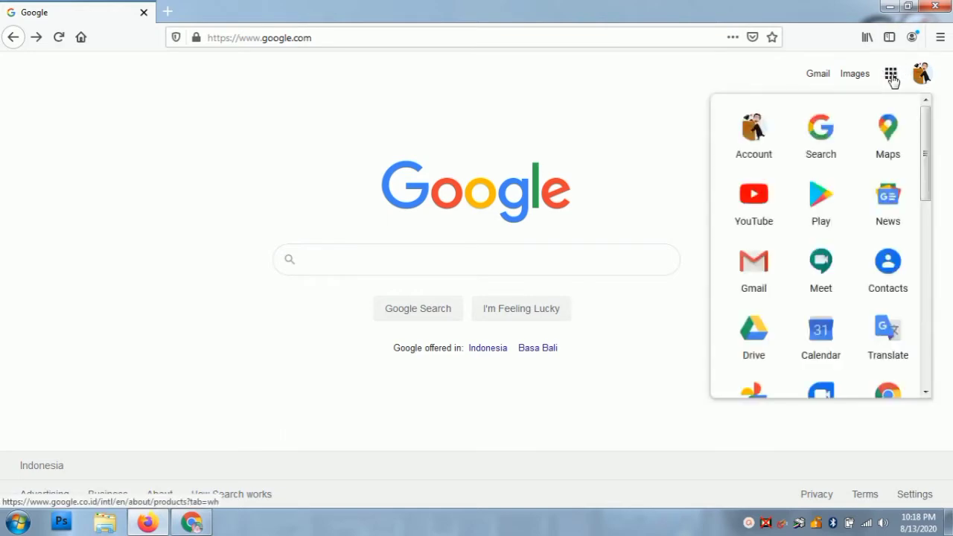
drag(925, 121, 920, 301)
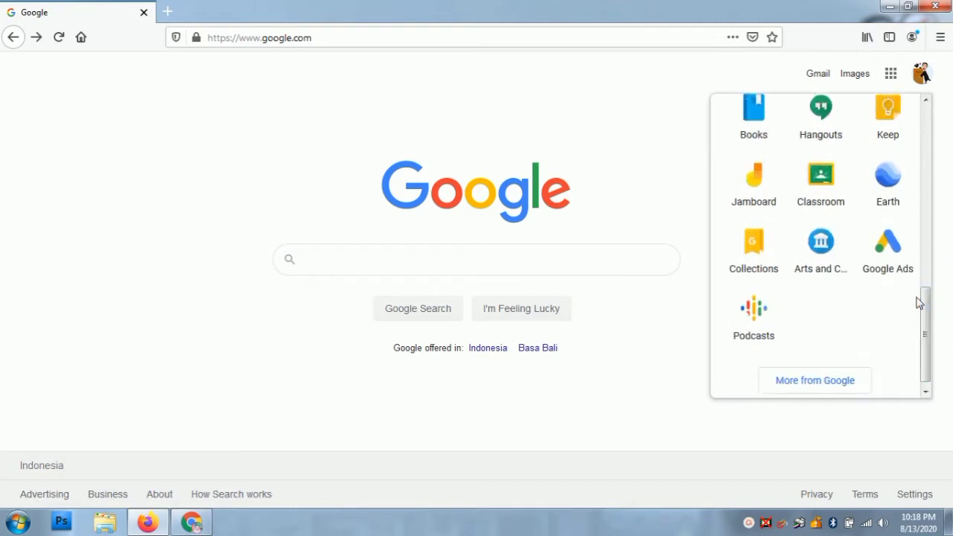
click(830, 206)
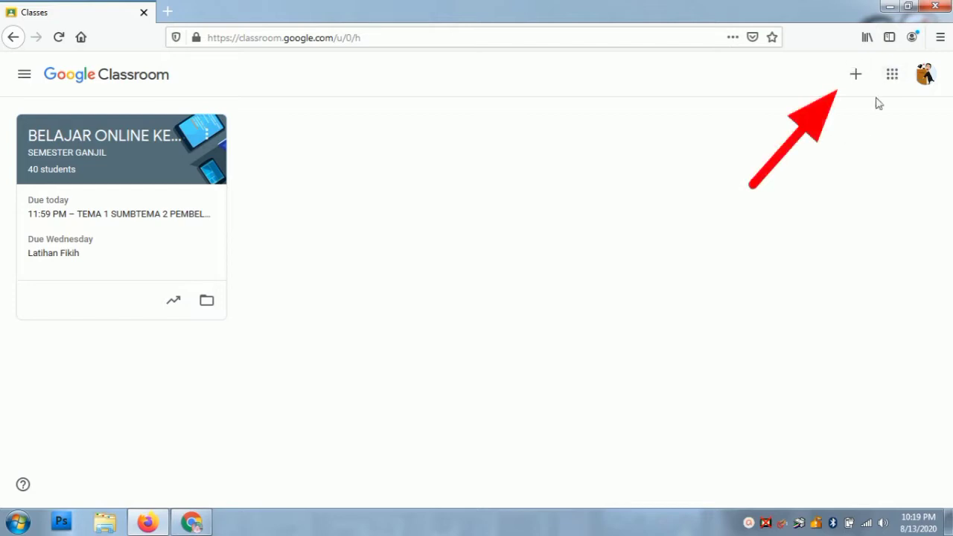
Start creating a new class and accept the notice about not using Classroom at a school with students
click(858, 80)
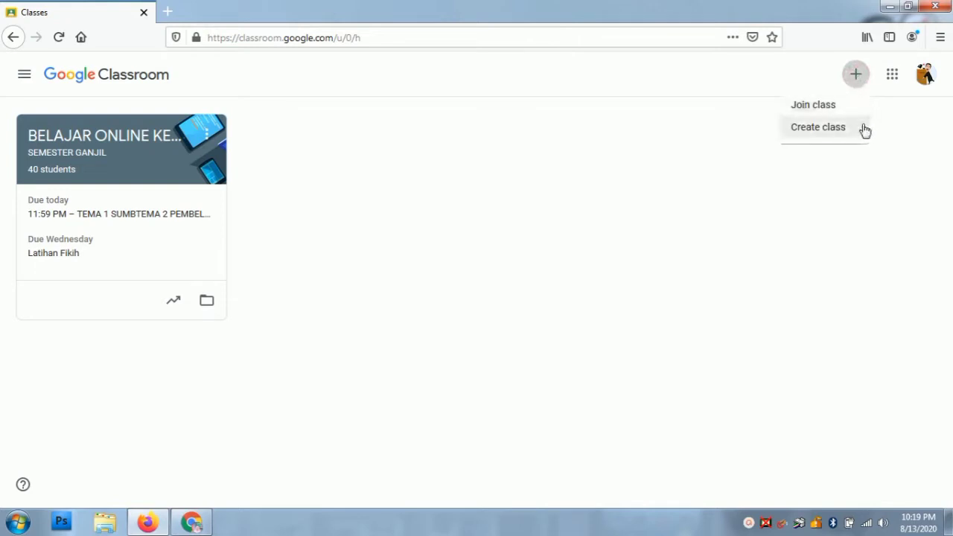
click(825, 137)
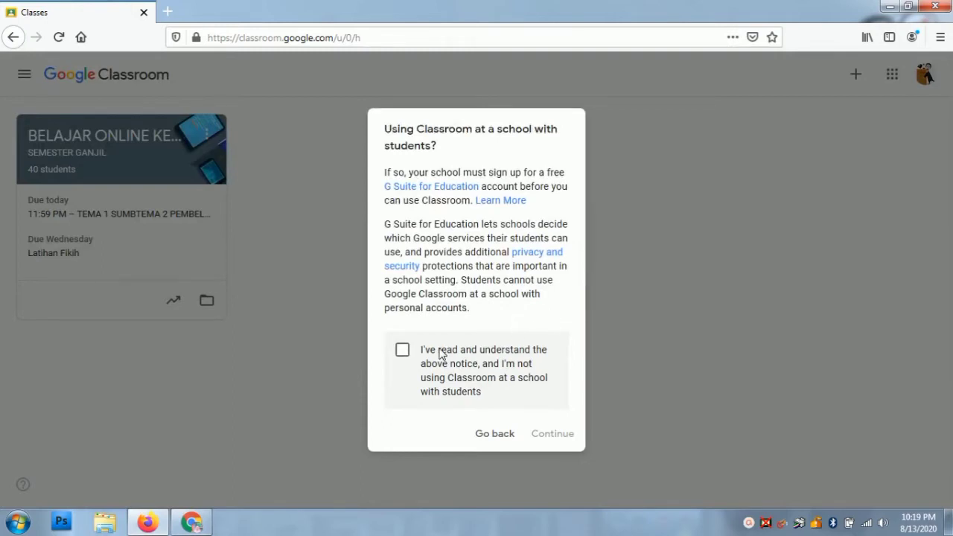
click(401, 354)
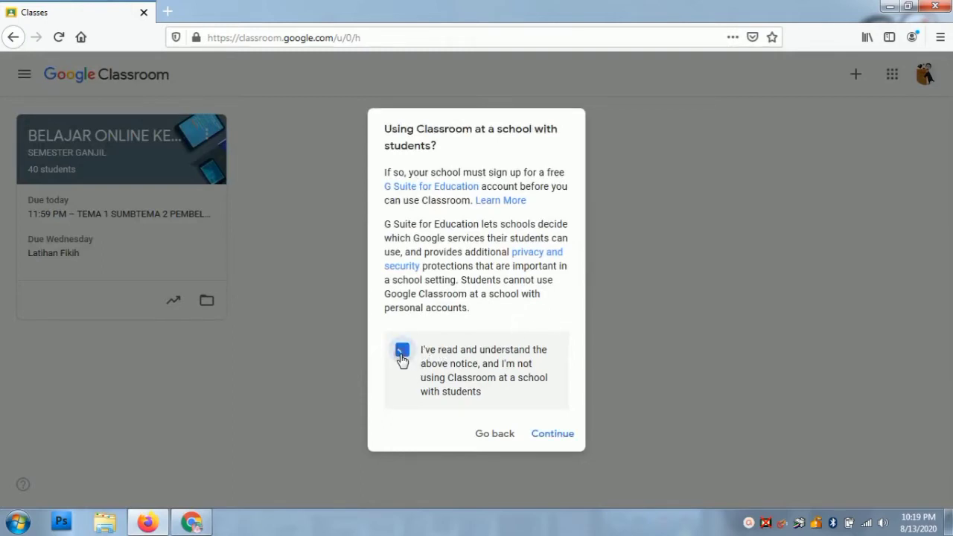
click(550, 437)
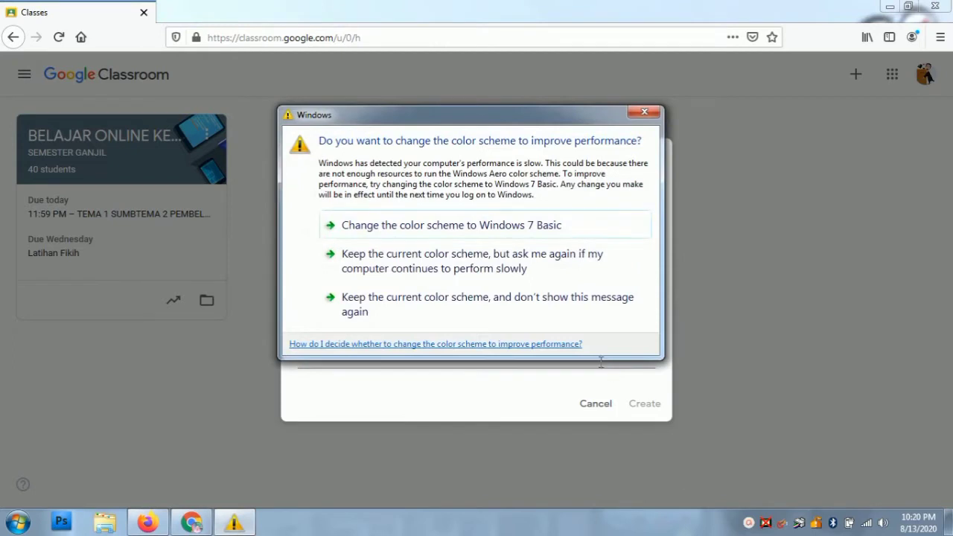
Keep the current Windows color scheme without further reminders and enter BELAJAR ONLINE KELAS V as the class name
click(550, 306)
text(B)
key(BackSpace)
text(BE)
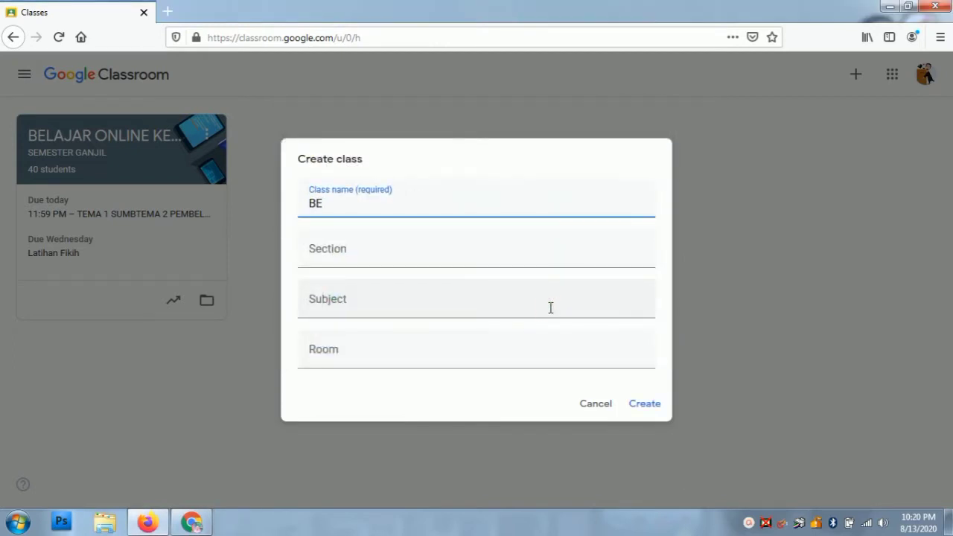
text(LA)
key(BackSpace)
text(LAJAR ONLINE KE)
key(BackSpace)
text(ELAS)
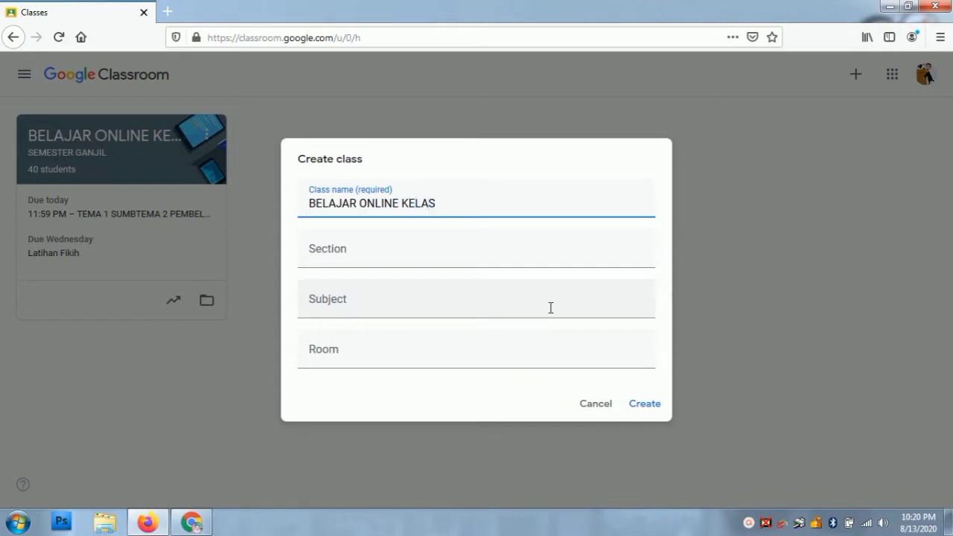
text( V)
Fill in the section as SEMESTER GANJIL 2020-2021 and the subject as SEKOLAH DASAR SWASTA AL-MADANI PONTIANAK
click(381, 258)
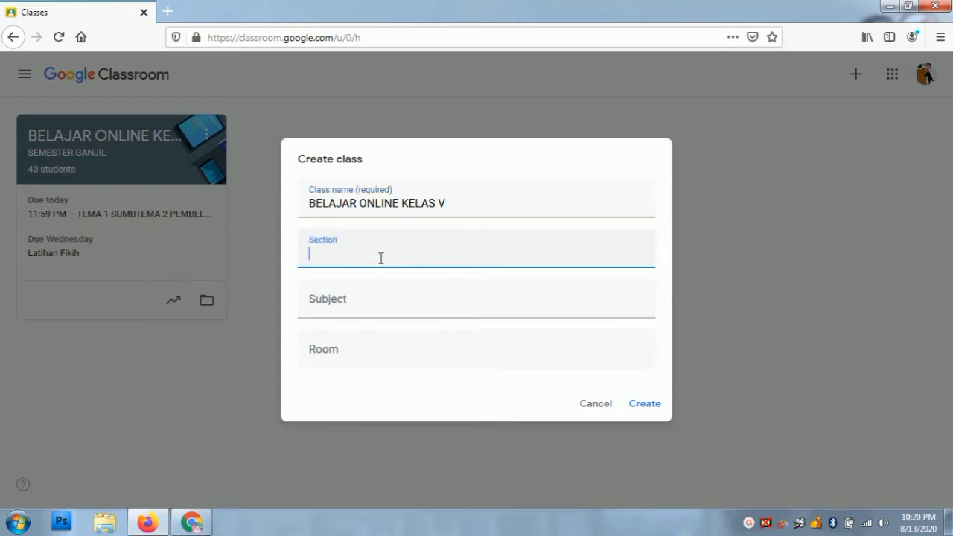
text(SEMESTER GANJIL)
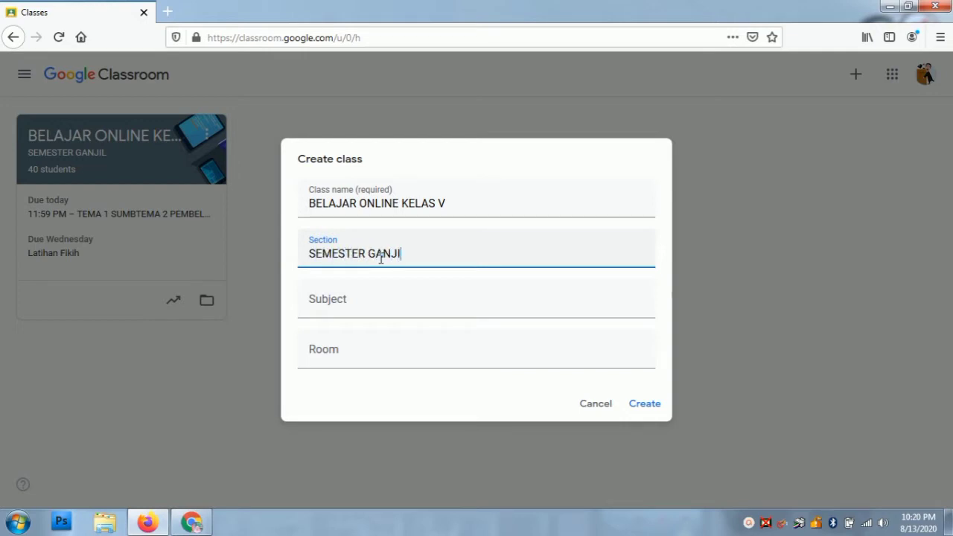
text( 2020-2021)
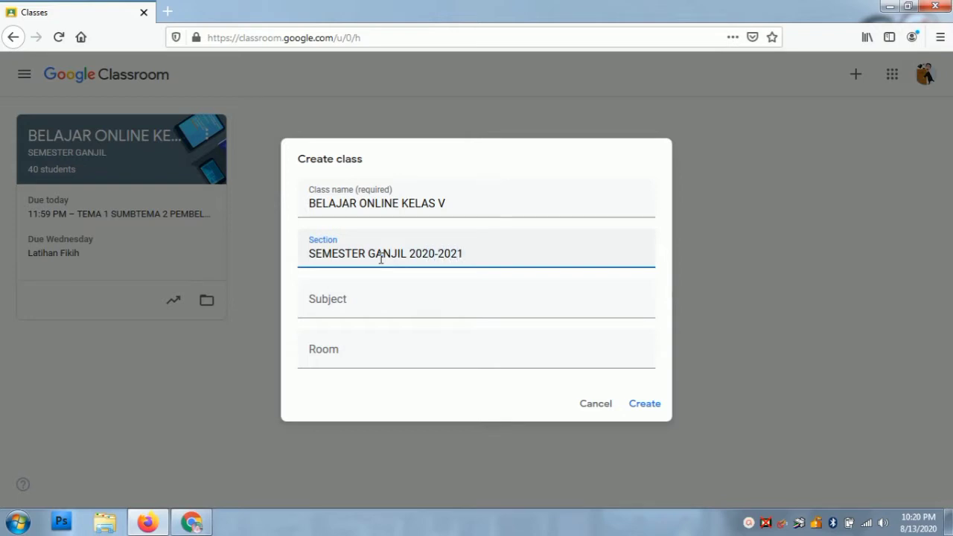
click(344, 302)
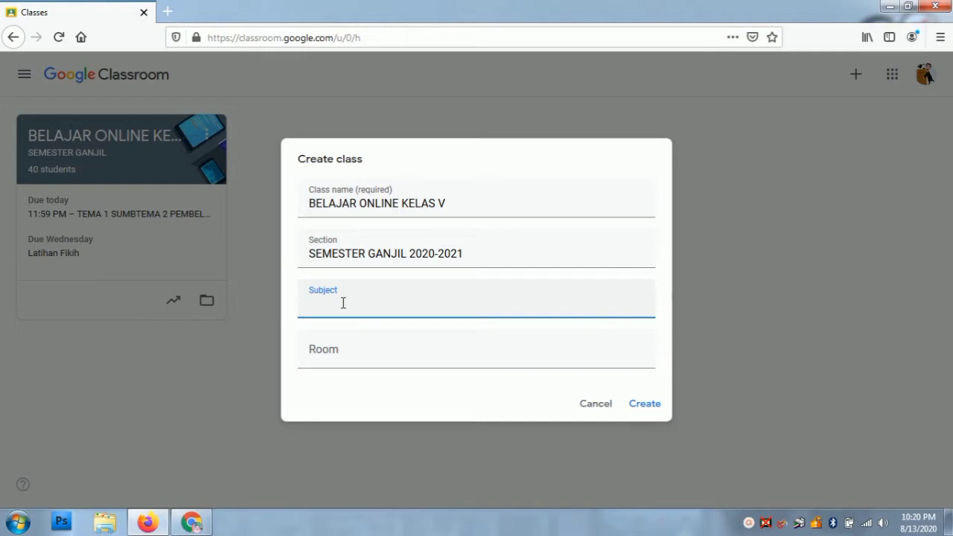
text(SEKOLAH DASAR SWASTA)
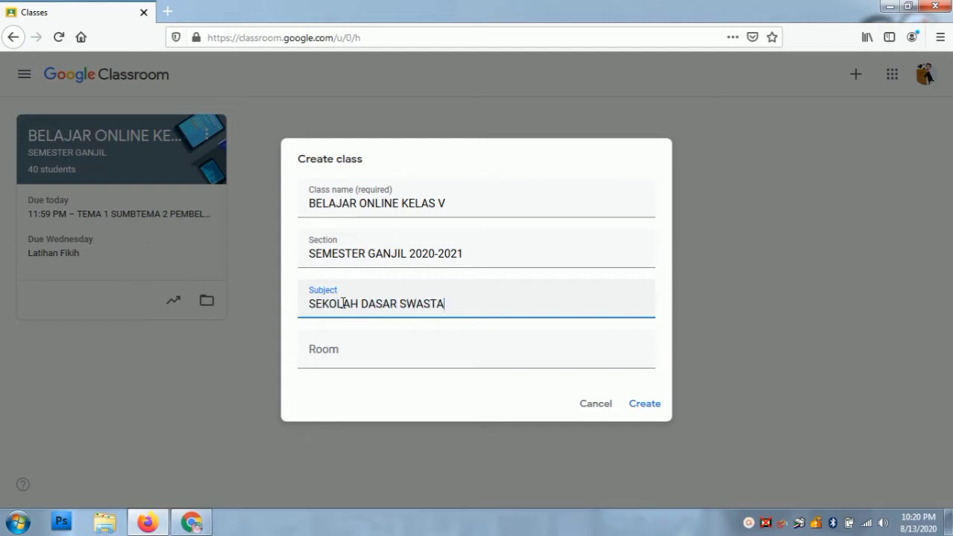
text( AL-MADANI P)
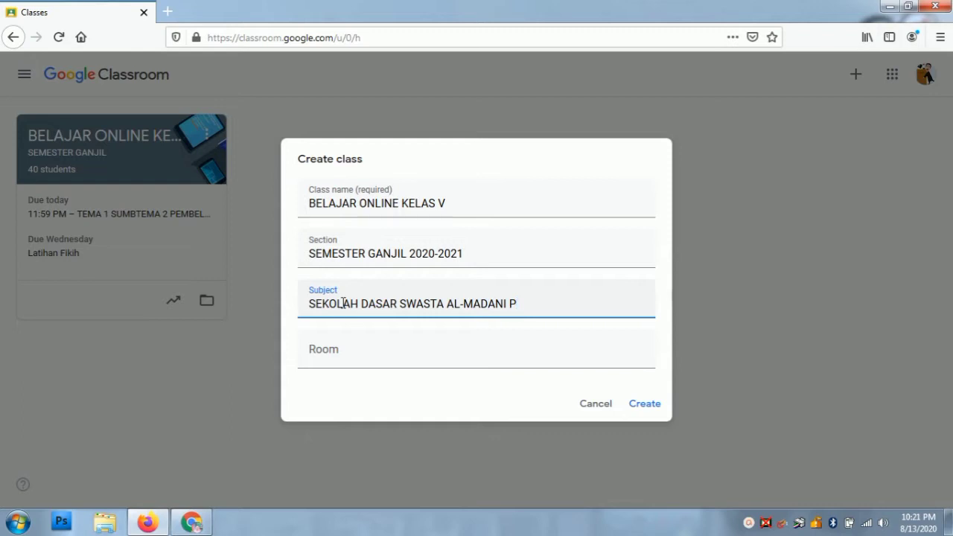
text(ONTIANAK)
Change the class name to BELAJAR ONLINE KELAS VI, set the room to VI and create the class
click(446, 203)
key(BackSpace)
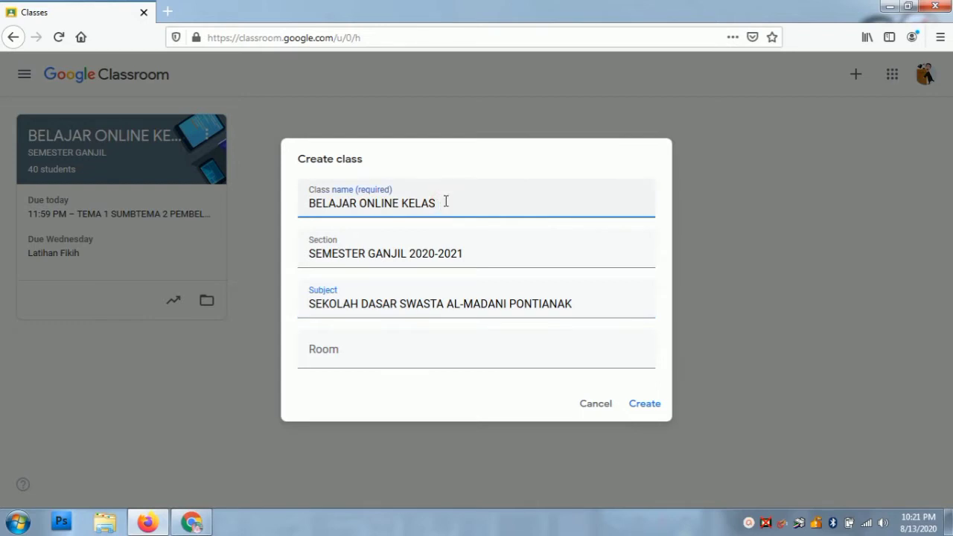
text(VI)
click(337, 358)
text(VI)
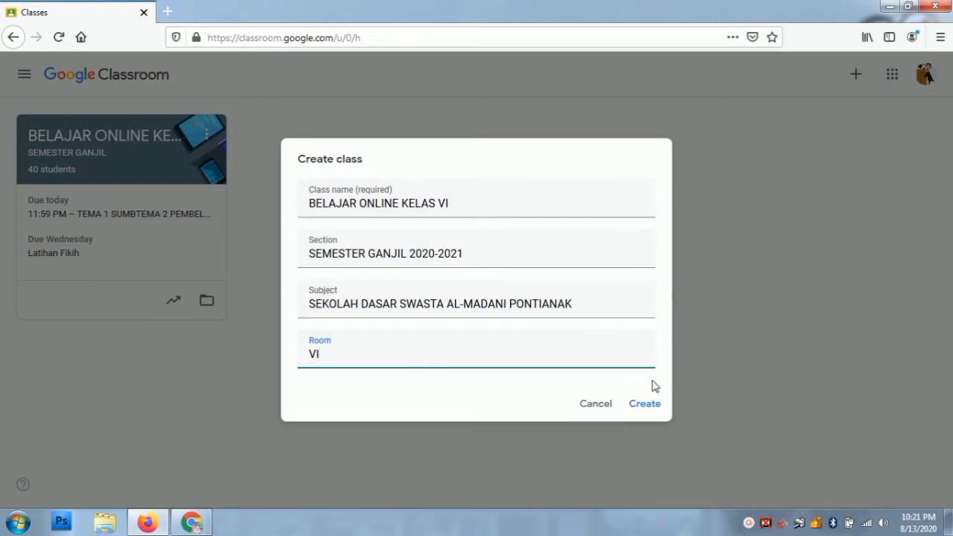
click(649, 411)
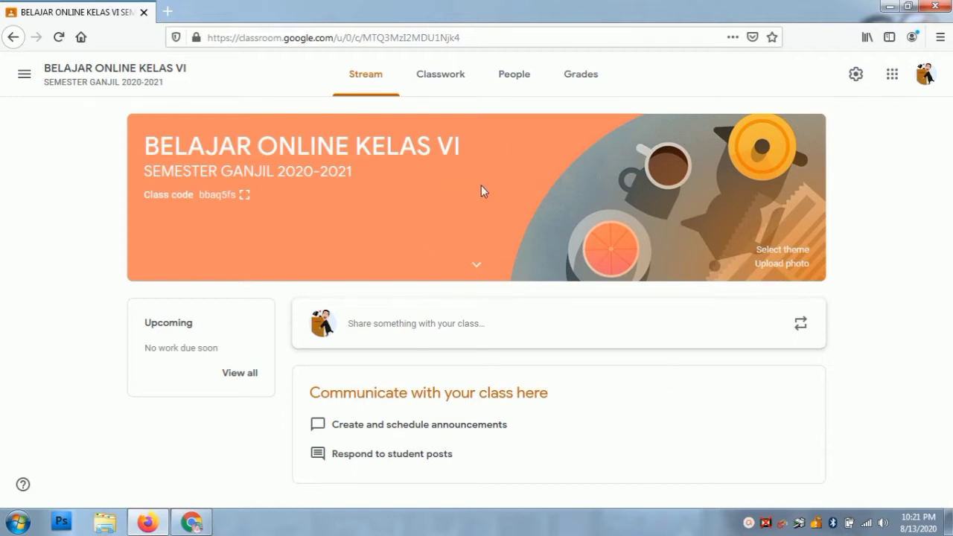
Change the class theme to the General gallery image with the laptop, tablet and phone on grey
click(772, 256)
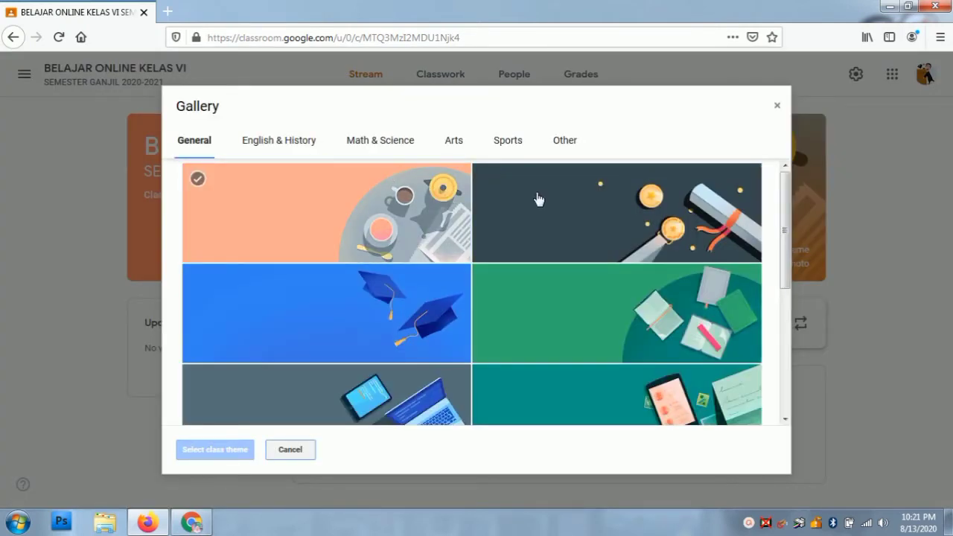
drag(787, 202, 787, 277)
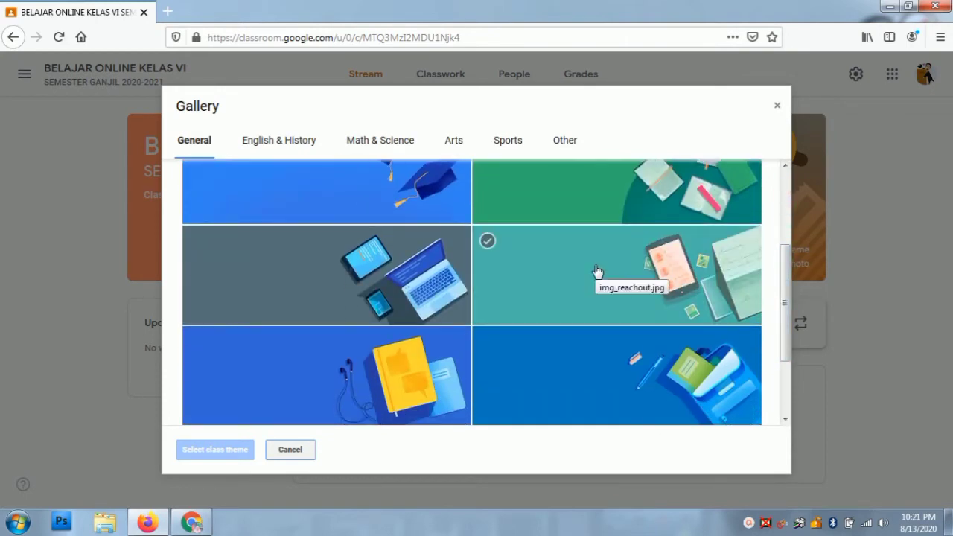
click(370, 246)
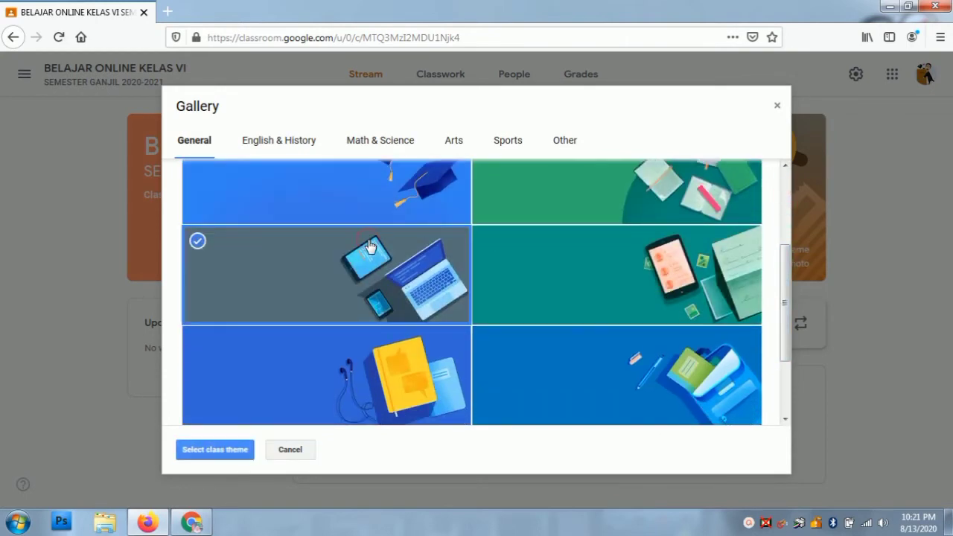
click(204, 454)
right_click(204, 460)
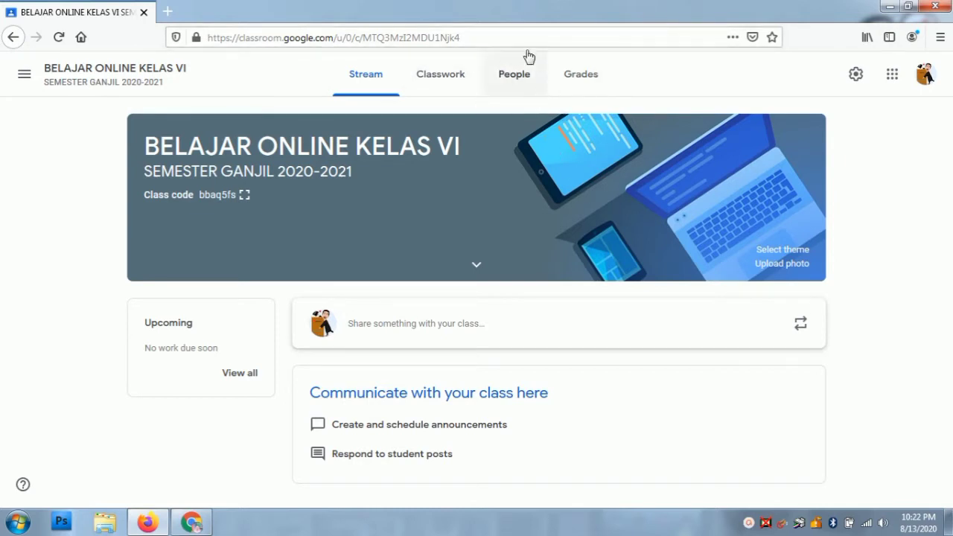
Open the invitation form for adding teachers to the class
click(516, 84)
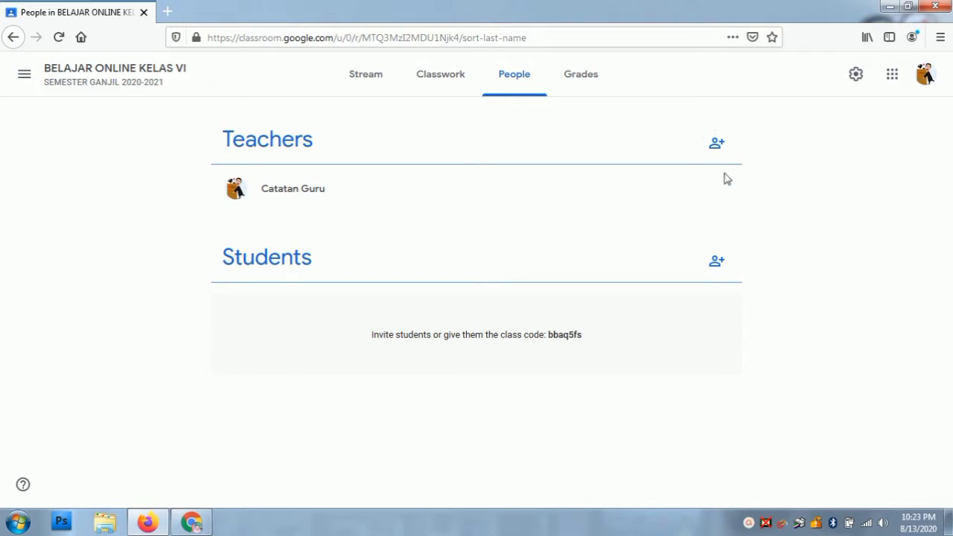
click(718, 147)
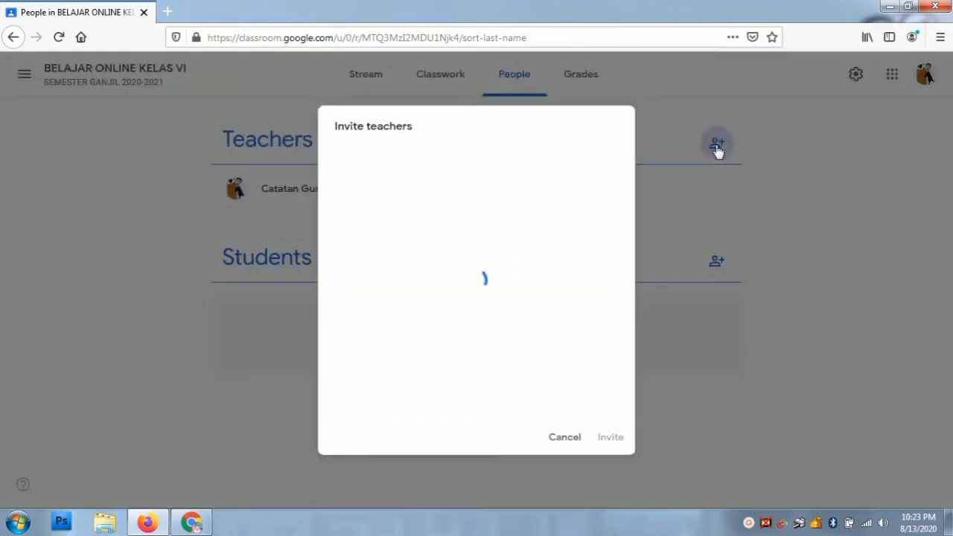
click(412, 178)
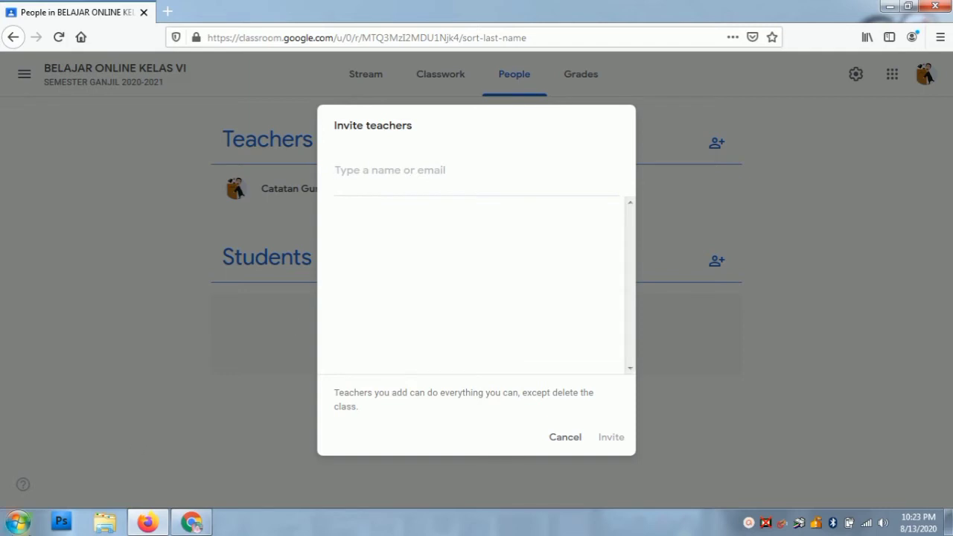
Switch to Windows Explorer and open the Akun Gmail document from the Catatan Guru (YT) folder on DATA 2 (E:)
click(17, 522)
click(225, 313)
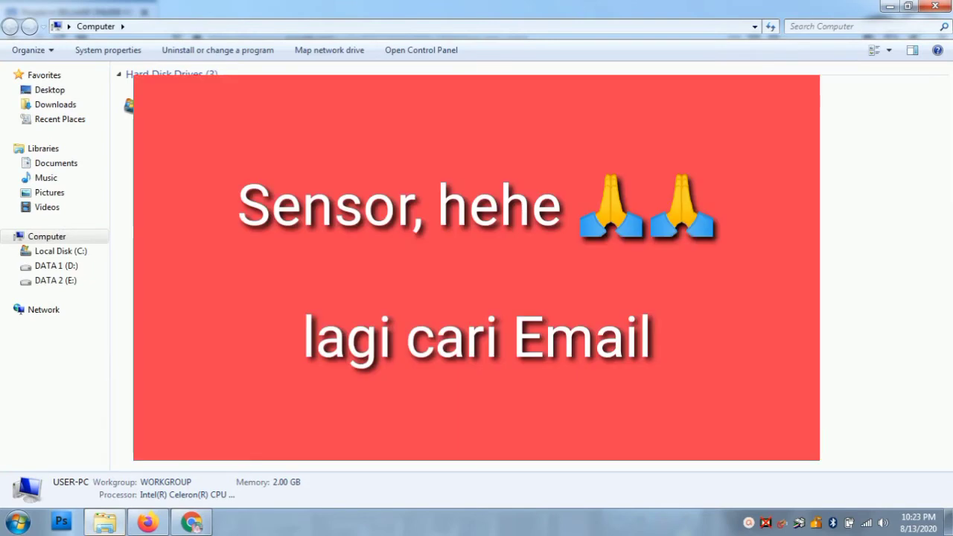
double_click(536, 107)
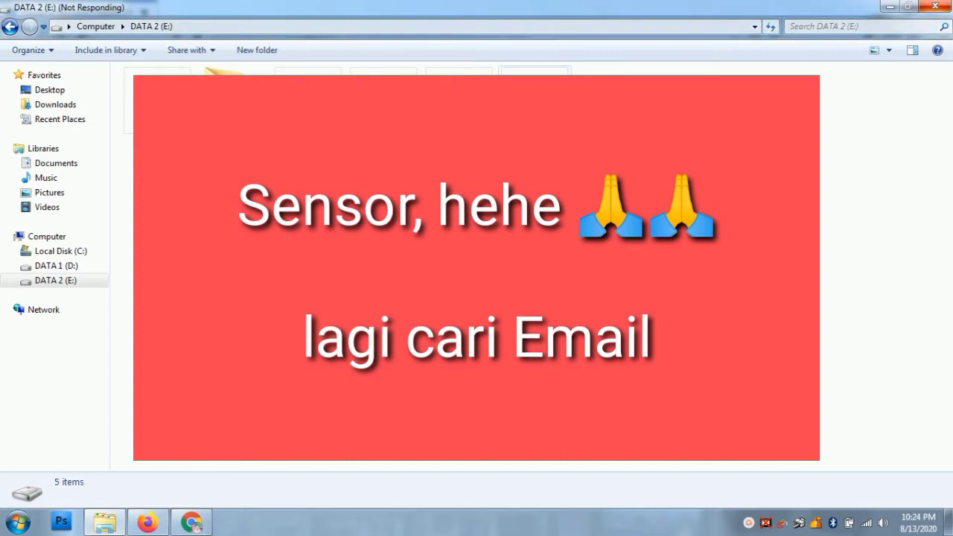
double_click(534, 104)
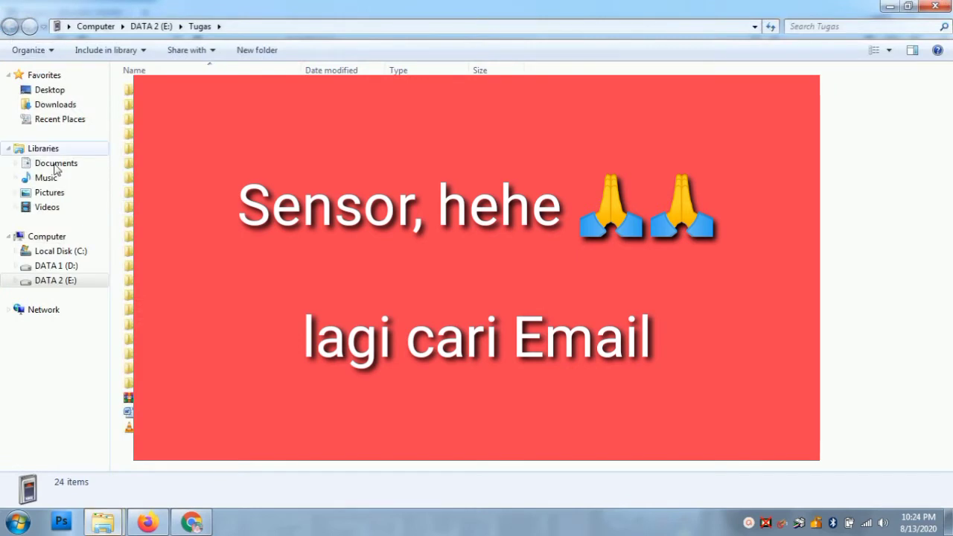
click(62, 281)
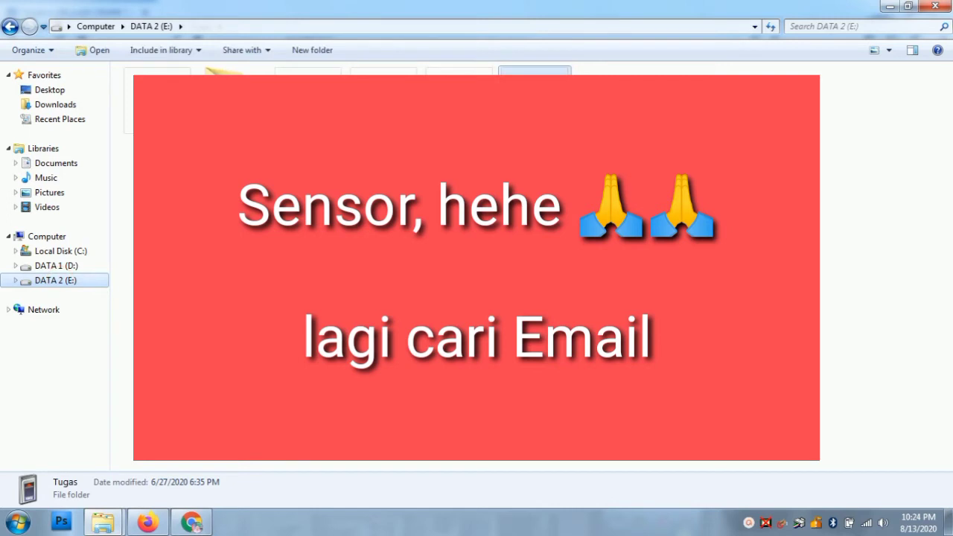
double_click(309, 102)
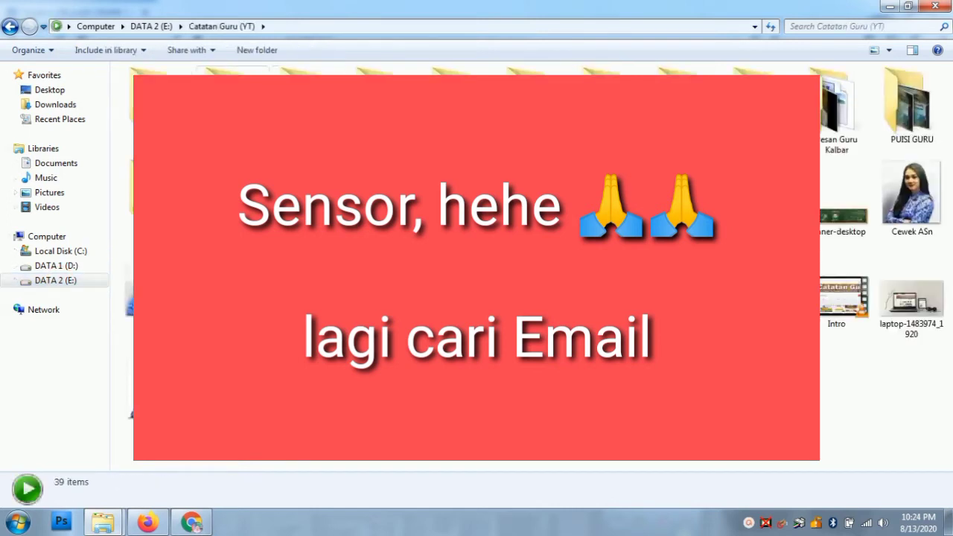
click(450, 195)
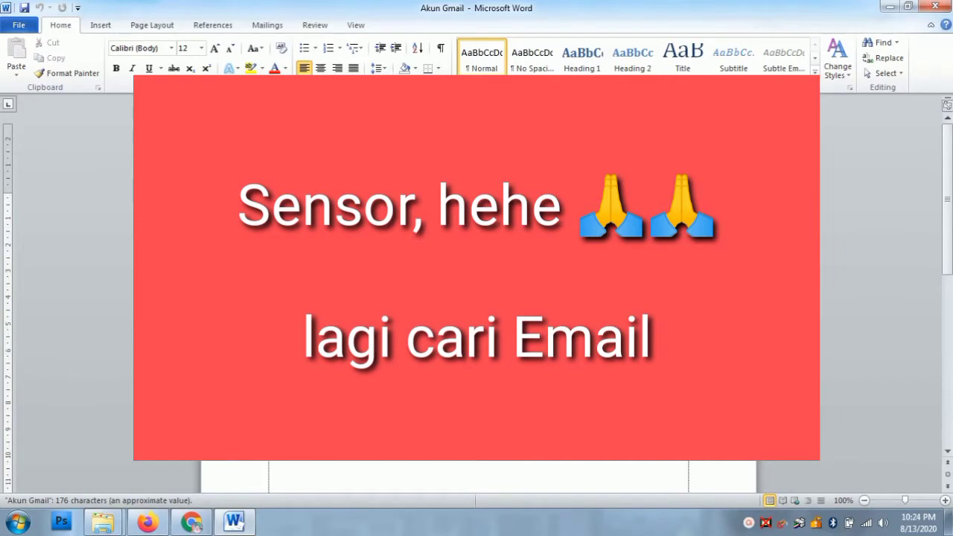
Copy the entire contents of the Akun Gmail document and minimize Word
key(ctrl+a)
key(ctrl+c)
click(889, 7)
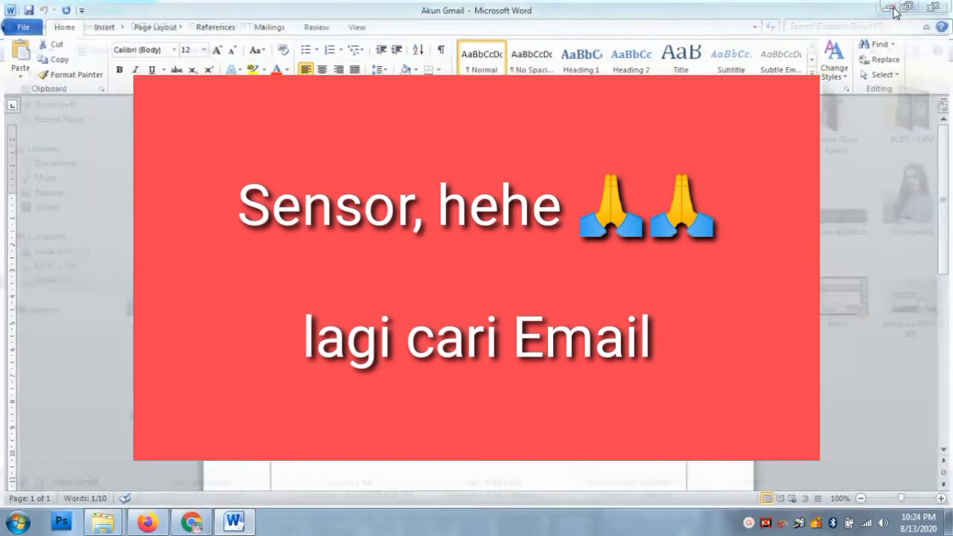
Switch back to Firefox, paste the teacher's e-mail address into the teacher invitation and select the matching account as invitee
click(148, 522)
click(375, 172)
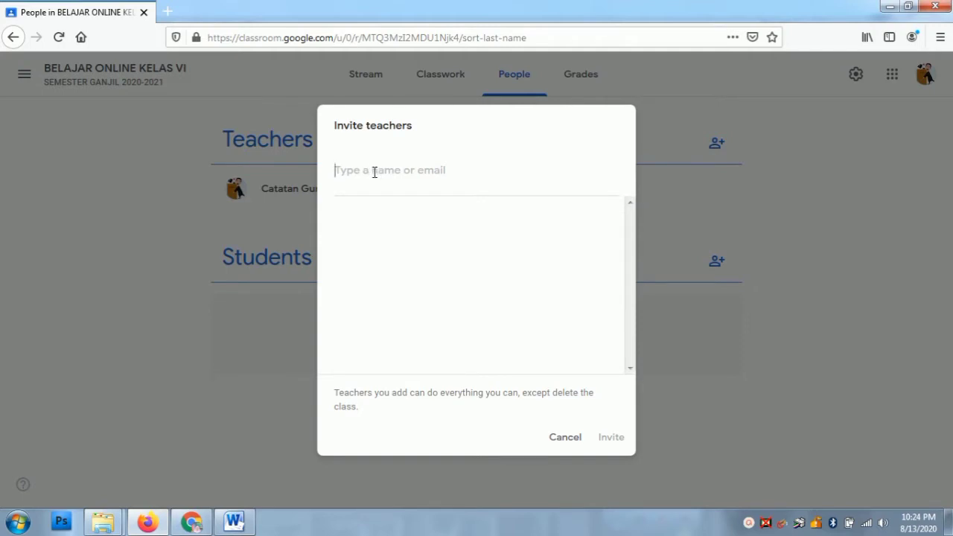
key(ctrl+v)
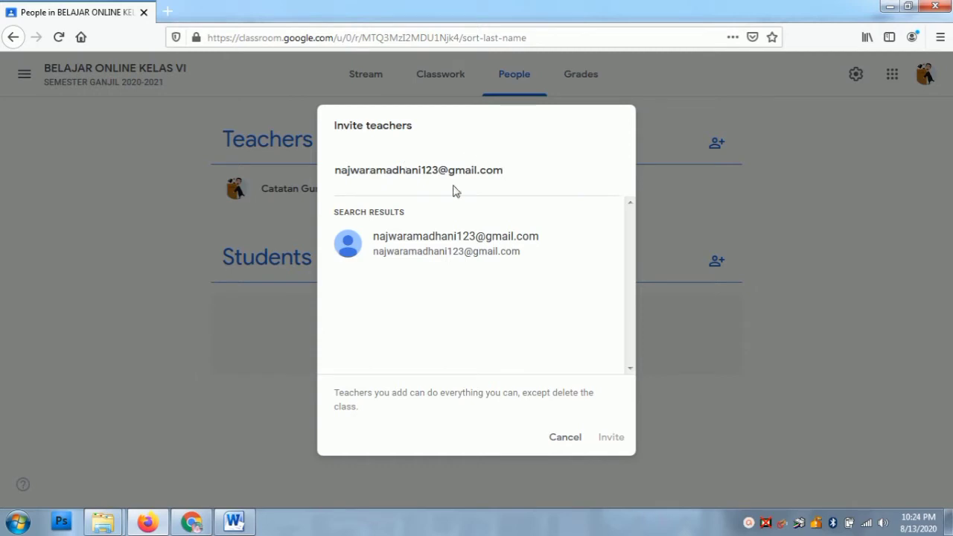
click(413, 246)
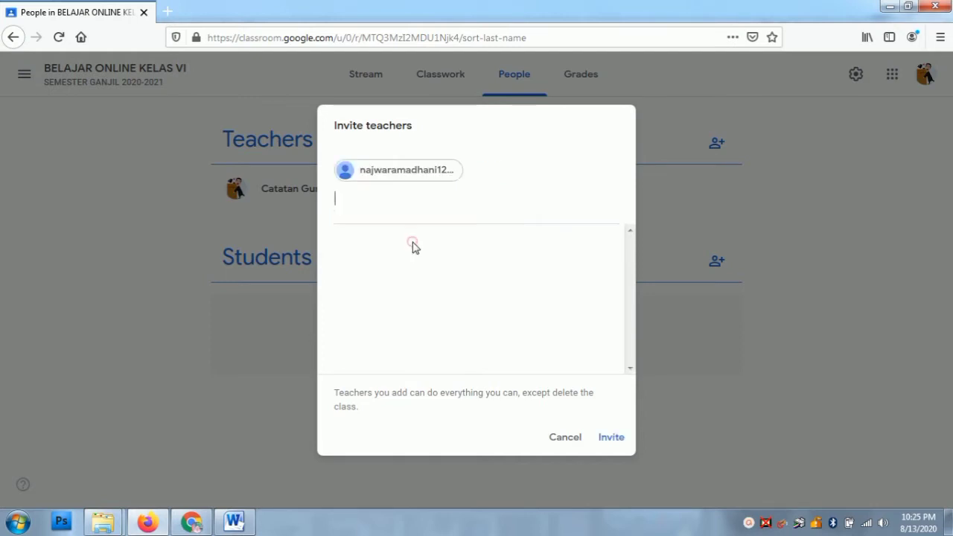
Send the teacher invitation to the selected account
click(611, 440)
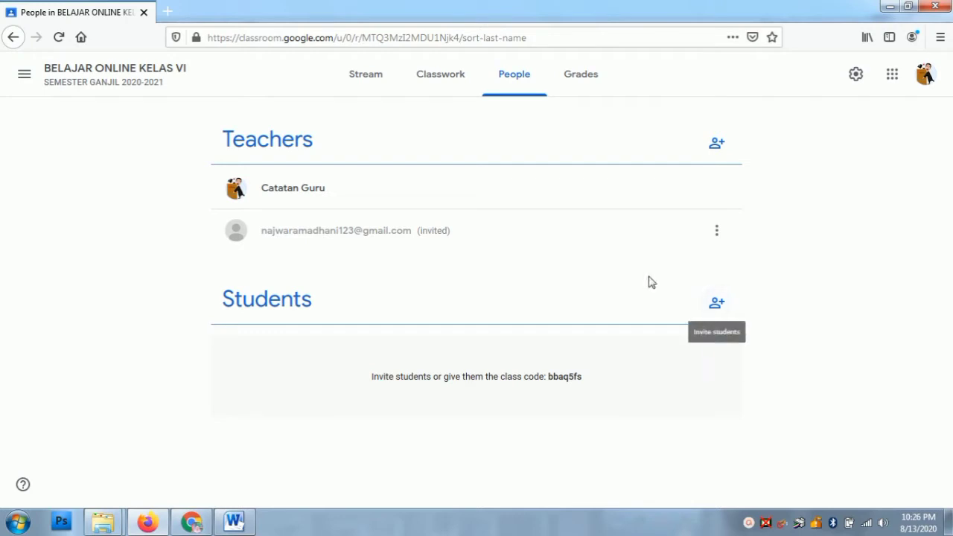
Enlarge the class code on the Stream page, copy it and close the enlarged display
click(365, 77)
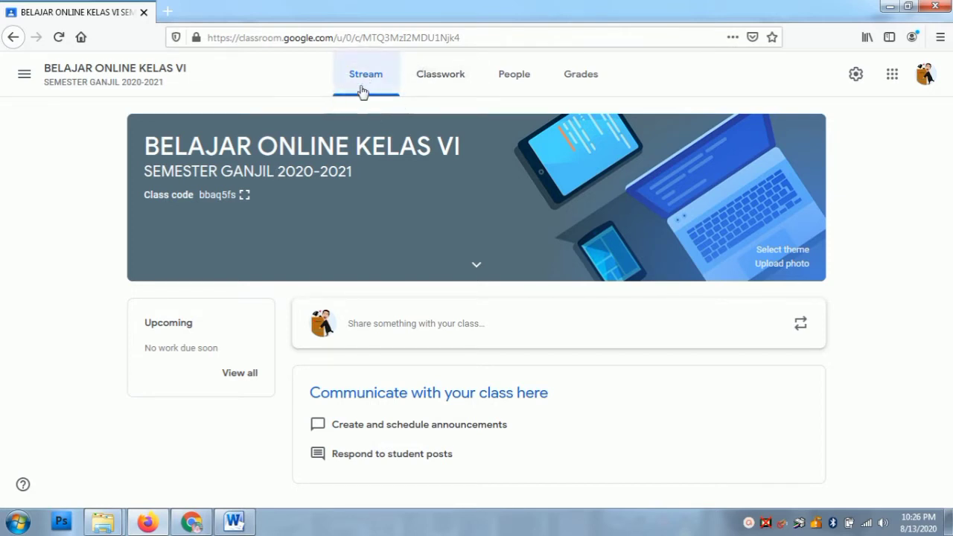
click(245, 196)
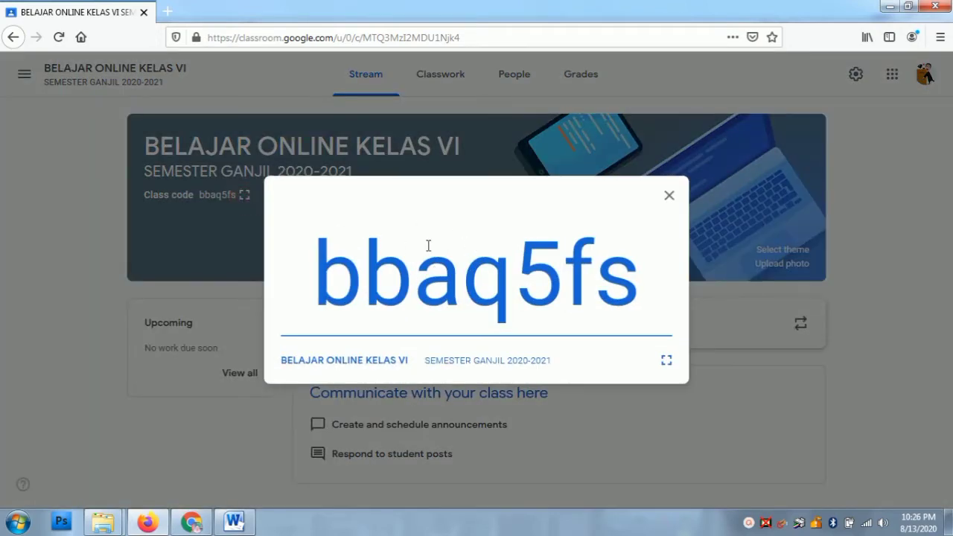
drag(319, 270, 652, 288)
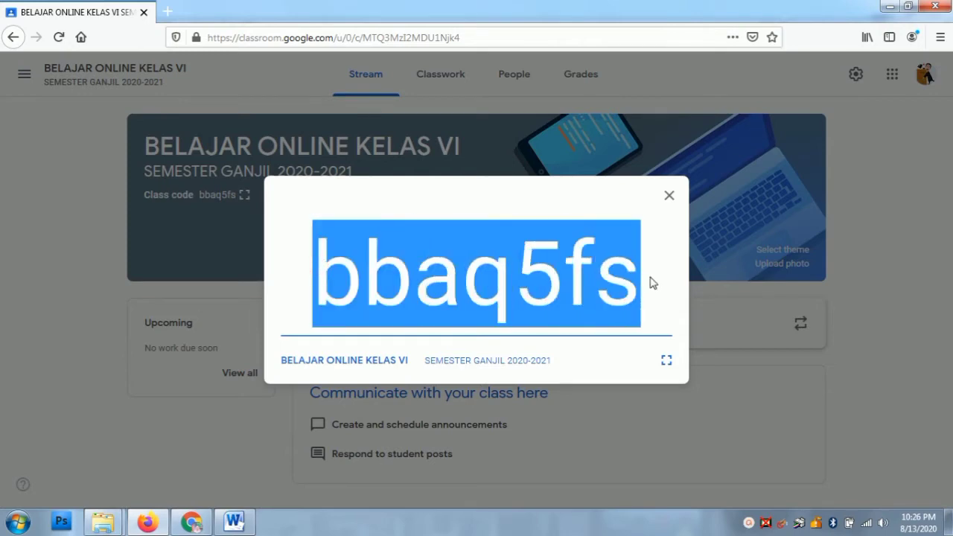
click(669, 195)
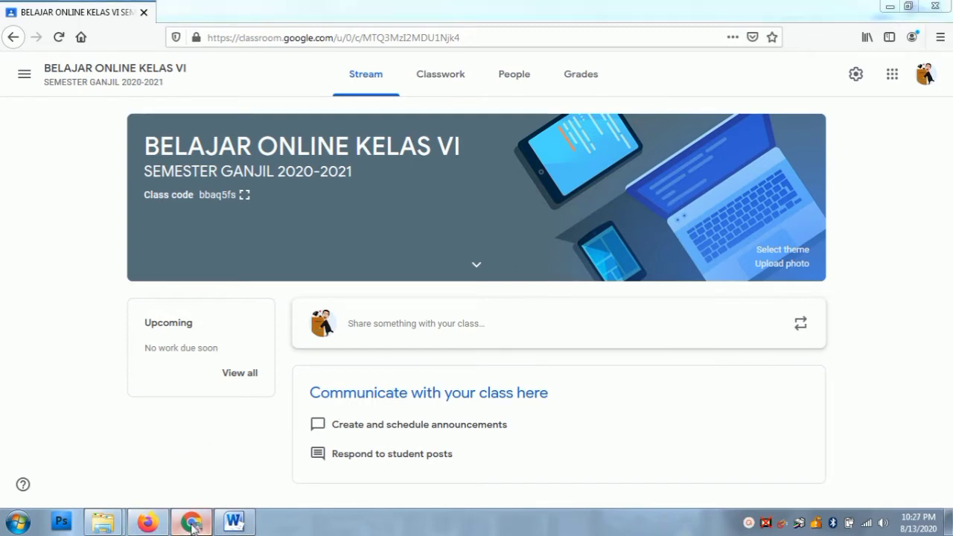
Switch to Chrome, where the student account is signed in, and open the Gabung ke kelas form in Google Classroom
click(193, 523)
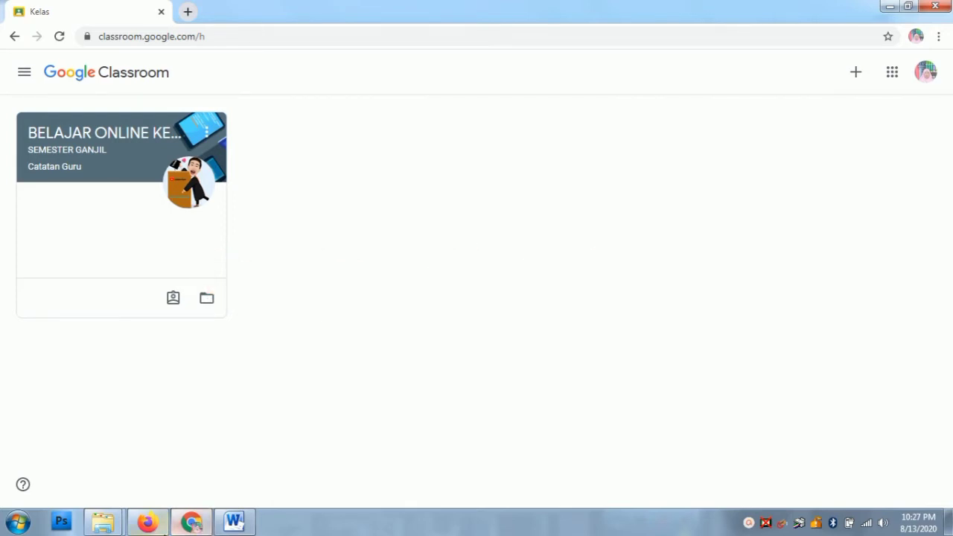
click(147, 523)
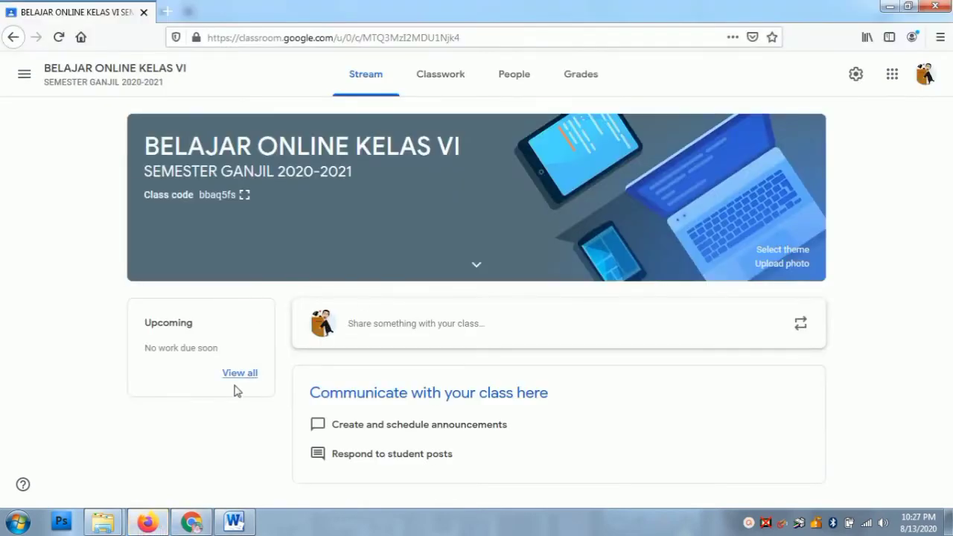
click(191, 523)
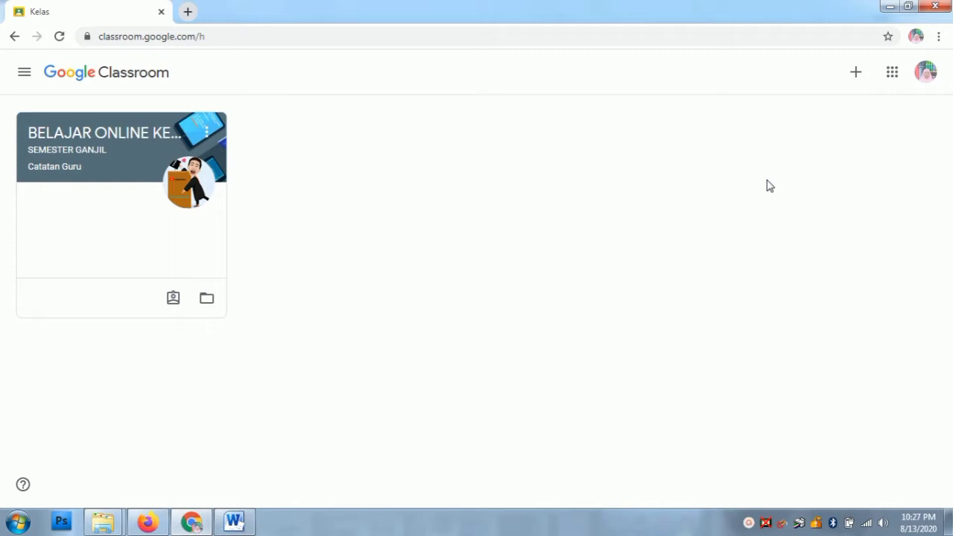
click(855, 77)
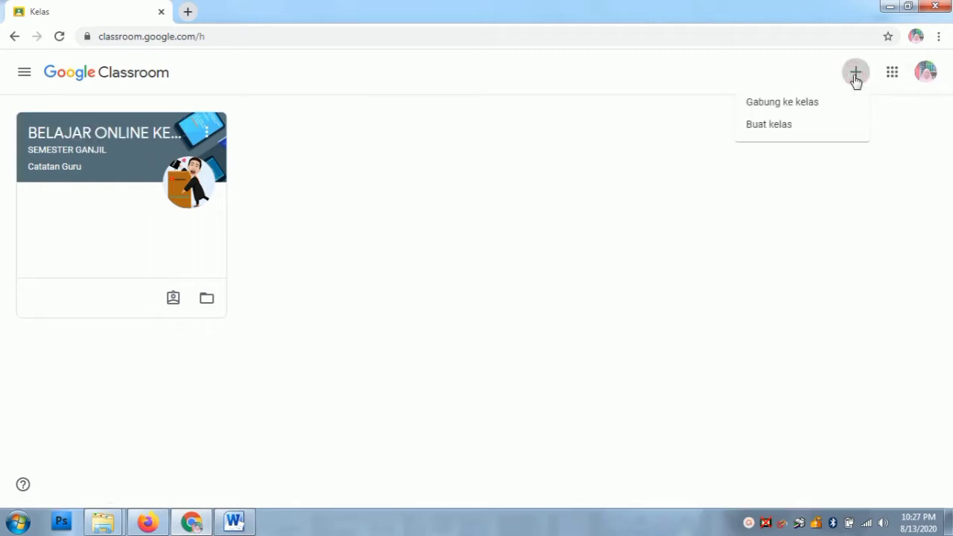
click(764, 150)
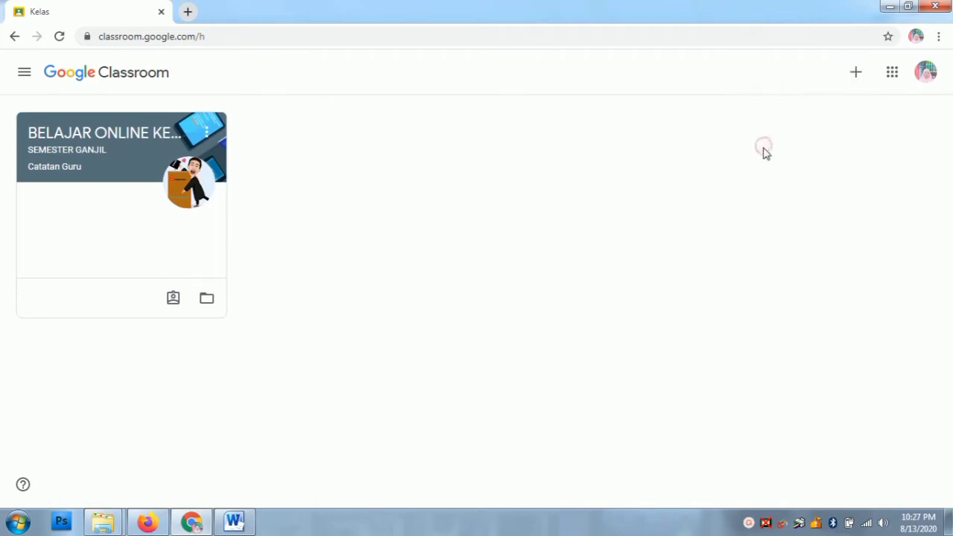
click(857, 75)
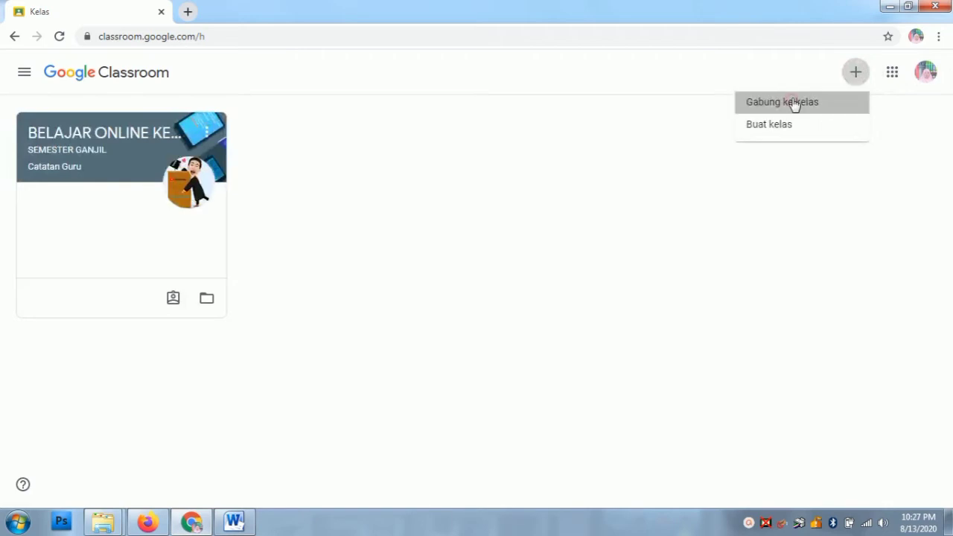
click(794, 105)
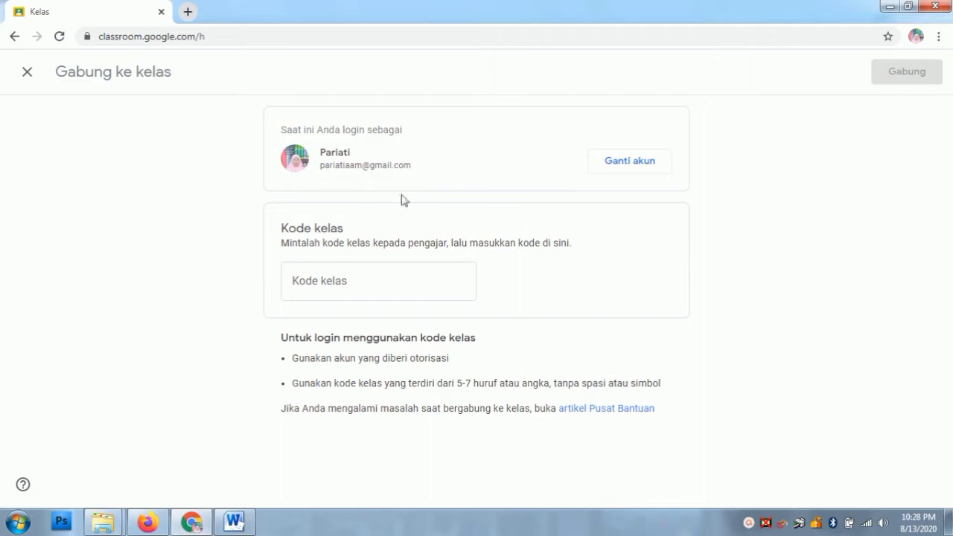
Paste the copied class code into Kode kelas, join the class and dismiss the Membuat postingan tip
click(319, 284)
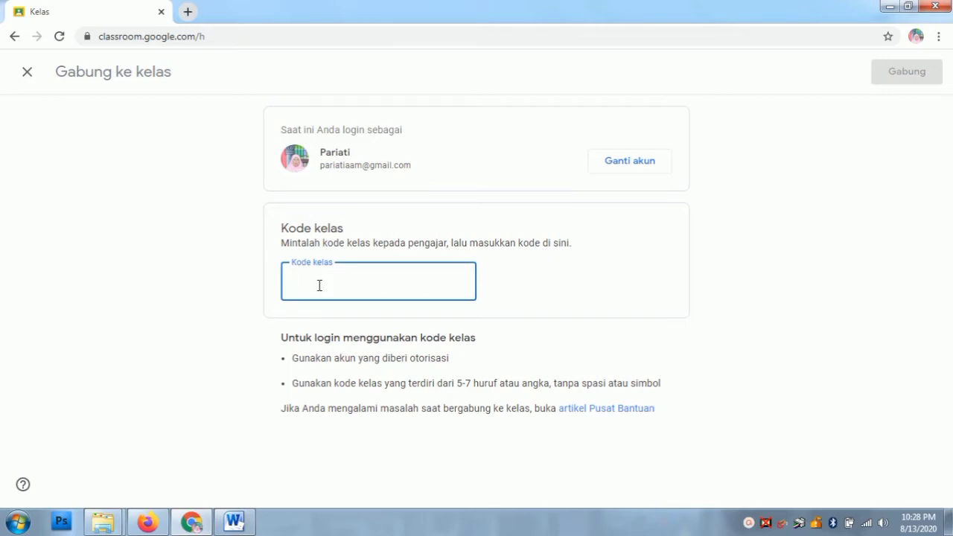
key(ctrl+v)
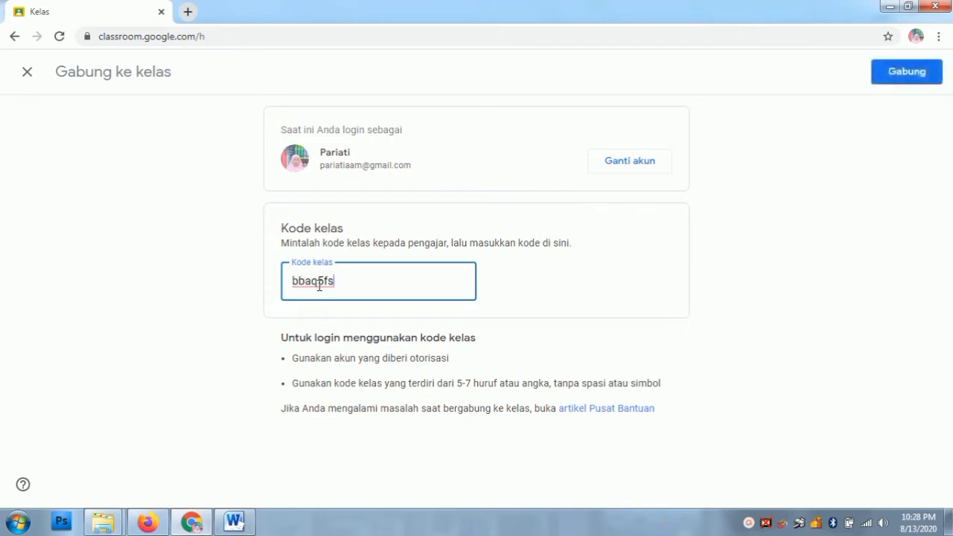
click(517, 285)
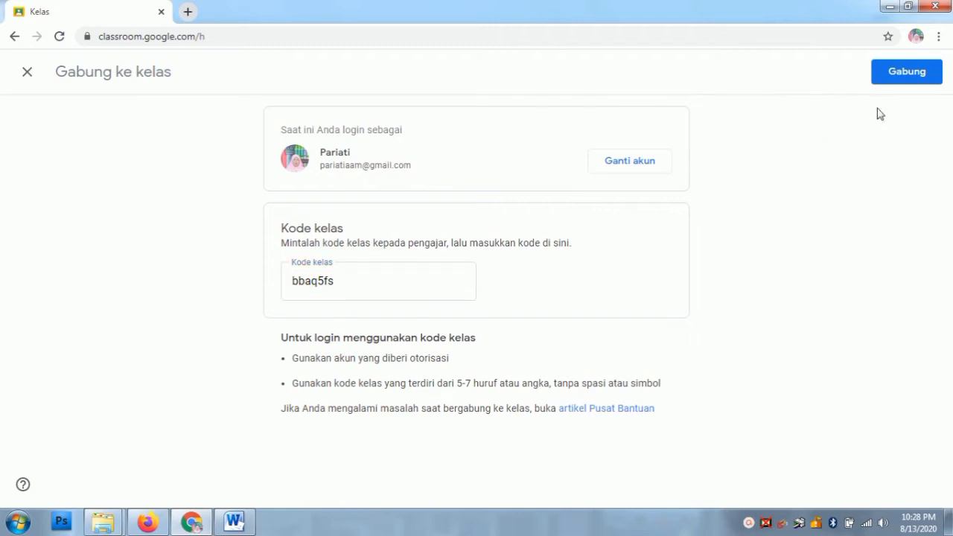
click(909, 72)
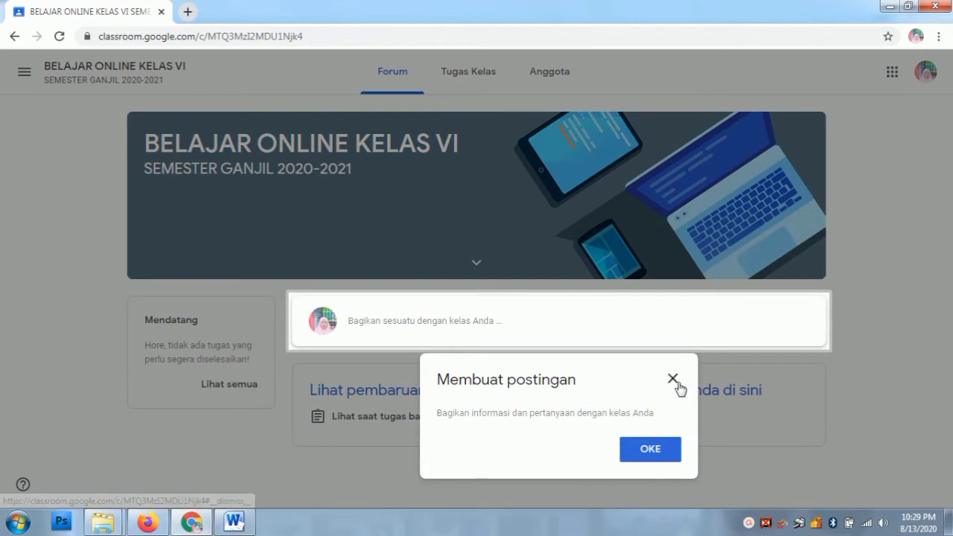
click(648, 452)
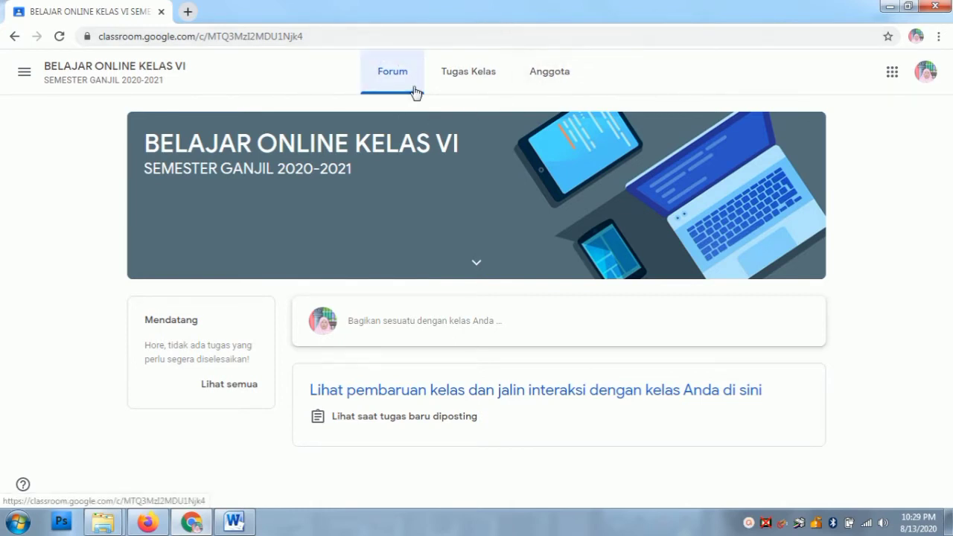
View the Tugas Kelas and Anggota pages of the joined class from the student's side and return to Forum
click(469, 81)
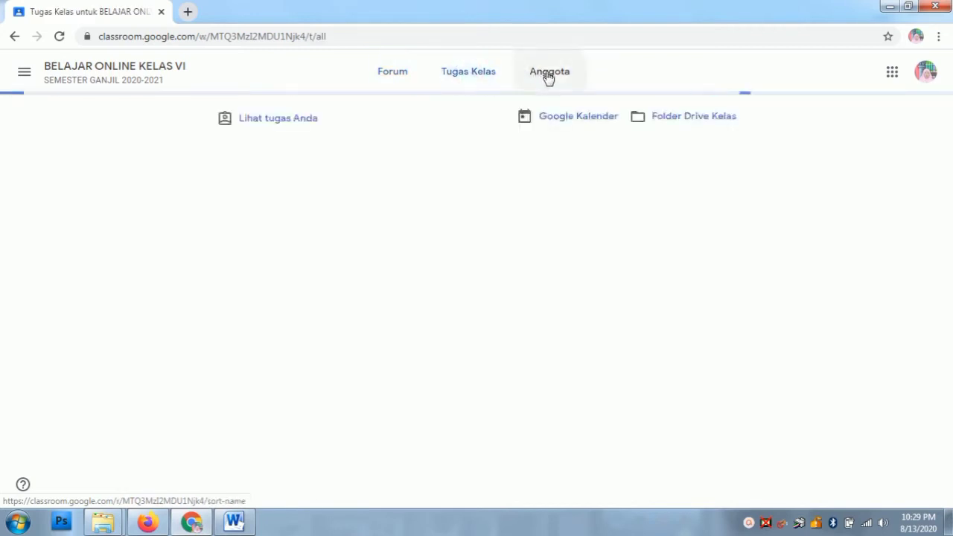
click(549, 76)
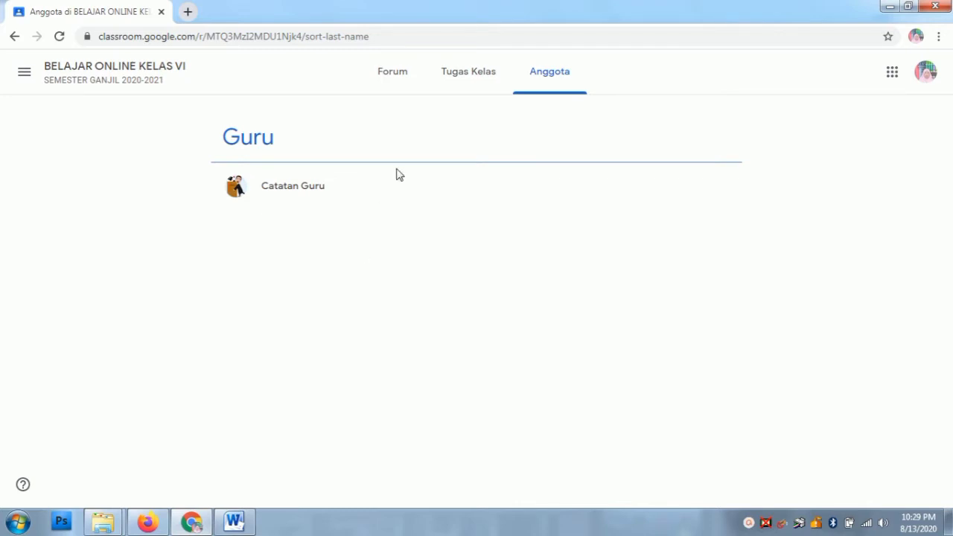
click(456, 73)
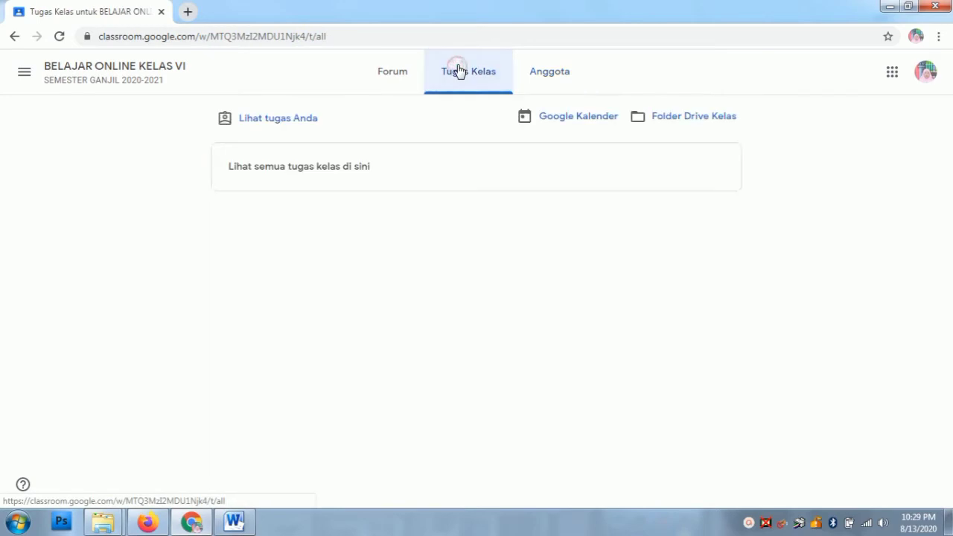
click(392, 79)
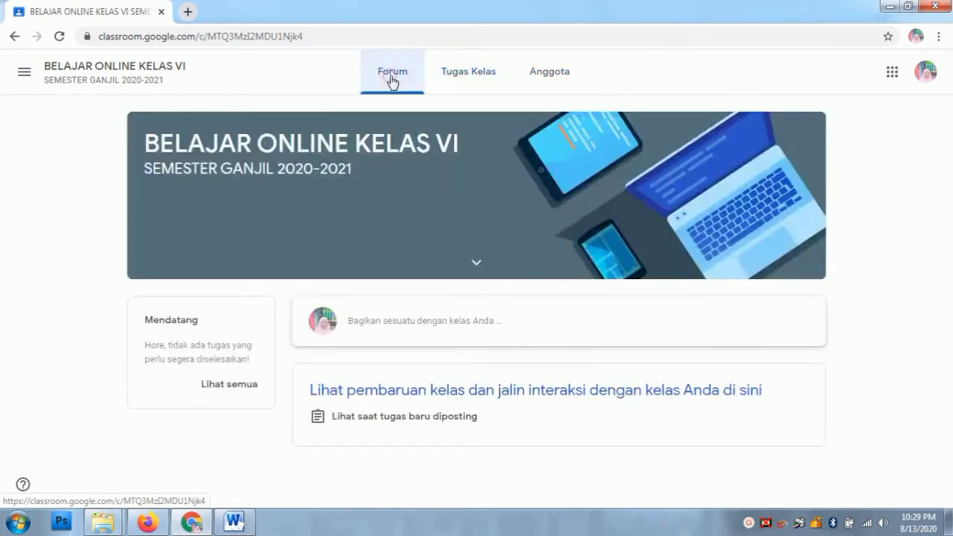
Switch back to Firefox, check the class's member list under People, and view the enlarged class code on the Stream page
click(147, 524)
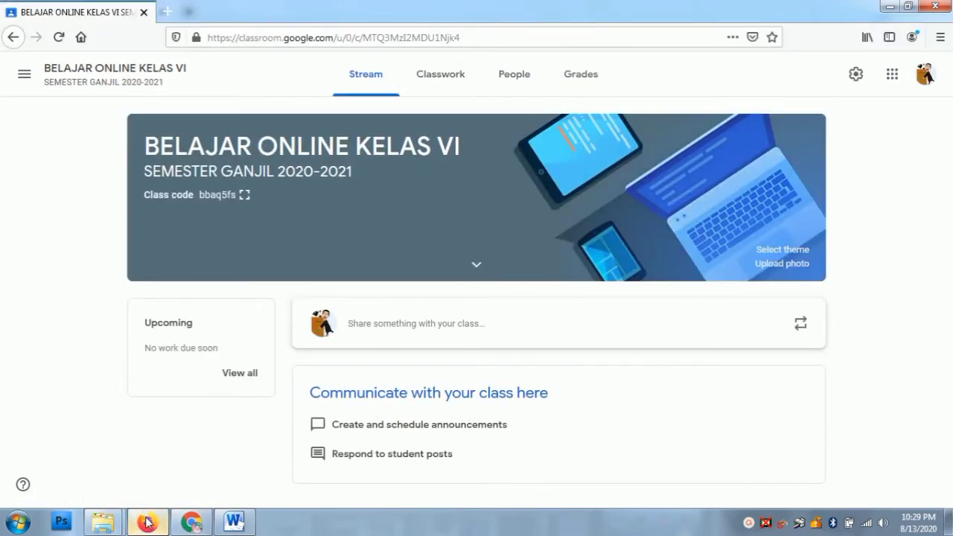
click(509, 77)
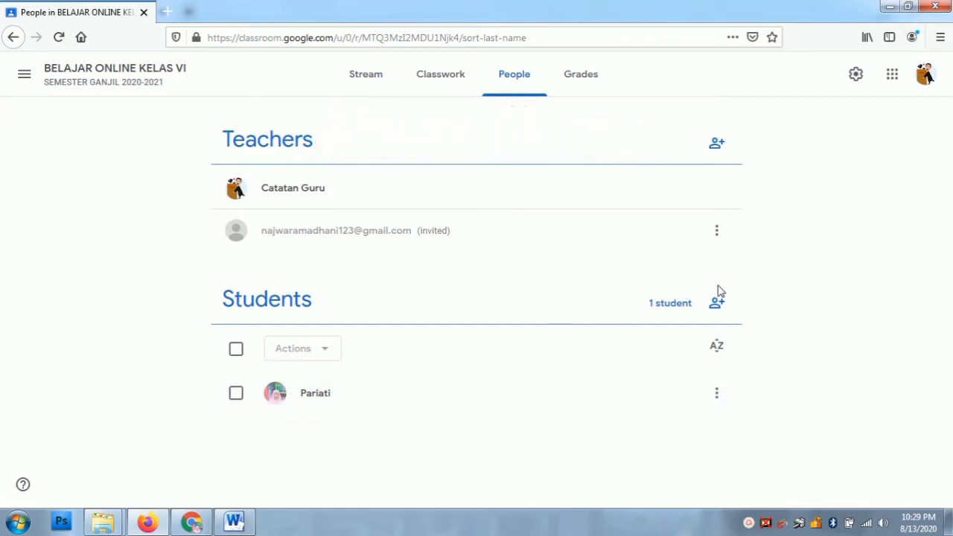
click(366, 77)
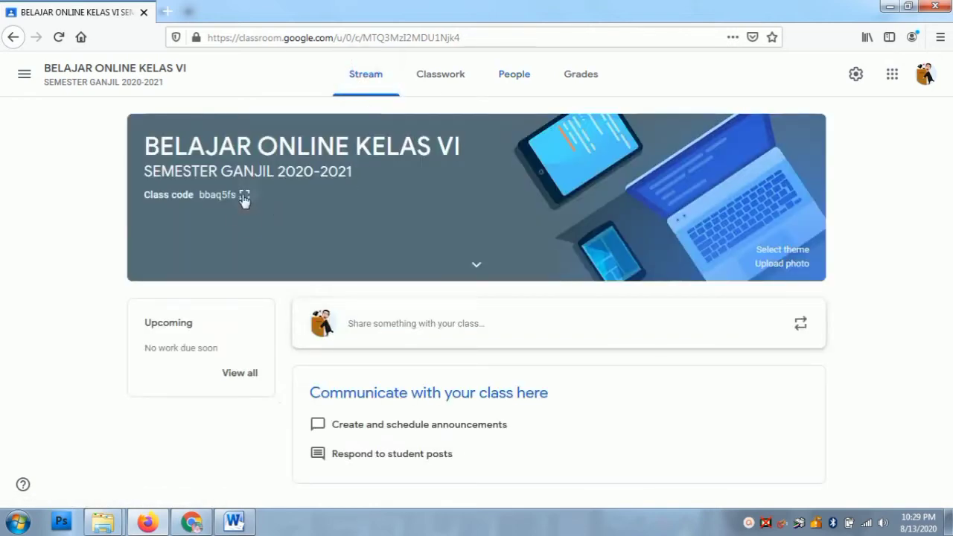
click(244, 194)
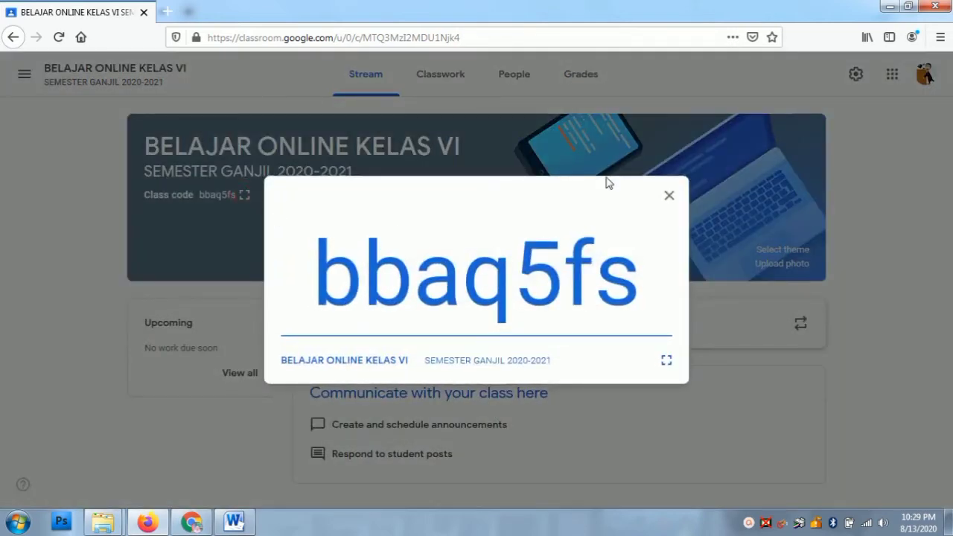
click(670, 196)
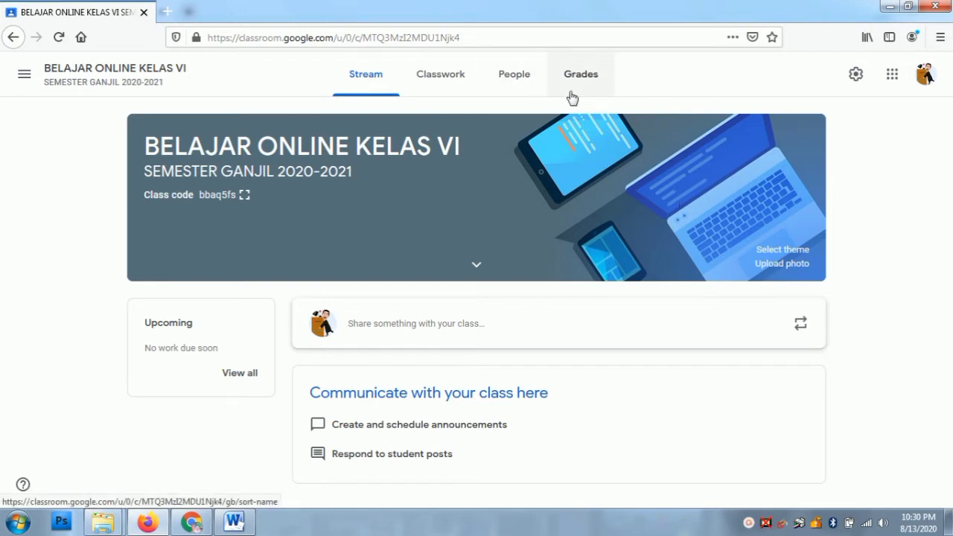
Add a topic named TEMATIK to the class's Classwork page
click(441, 81)
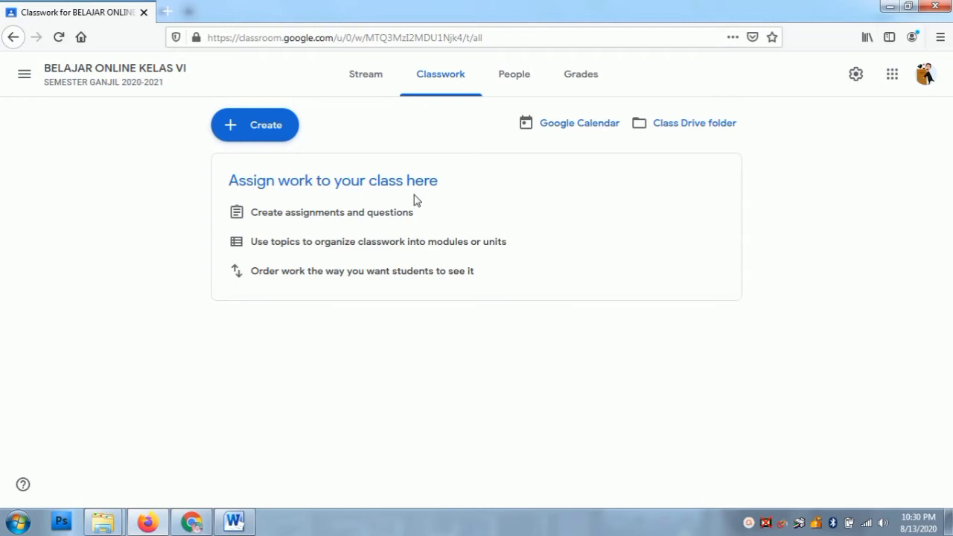
click(230, 130)
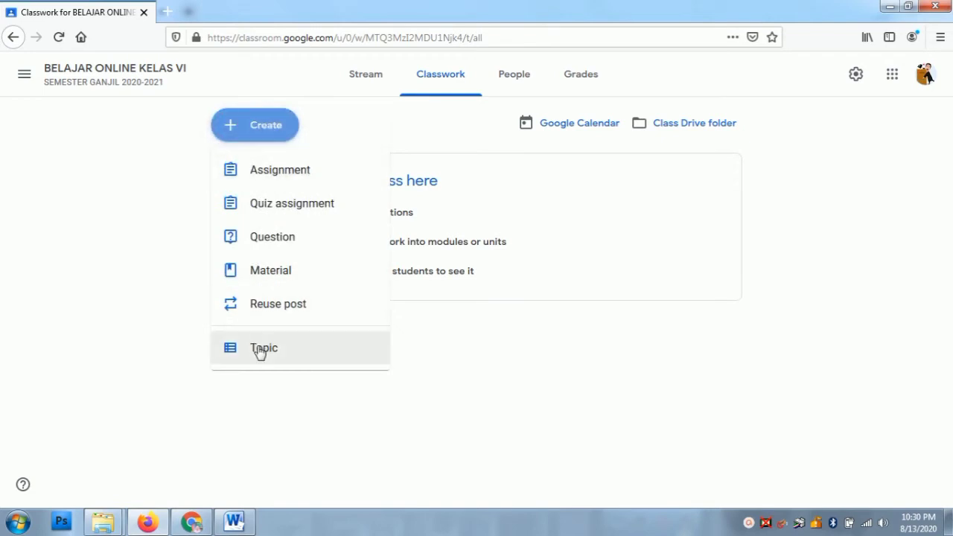
click(260, 350)
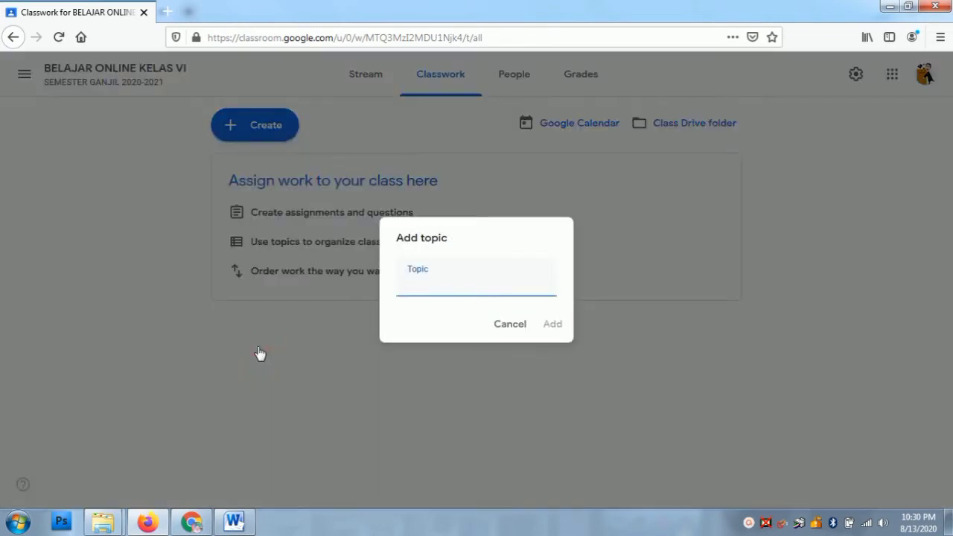
text(TEMATIK)
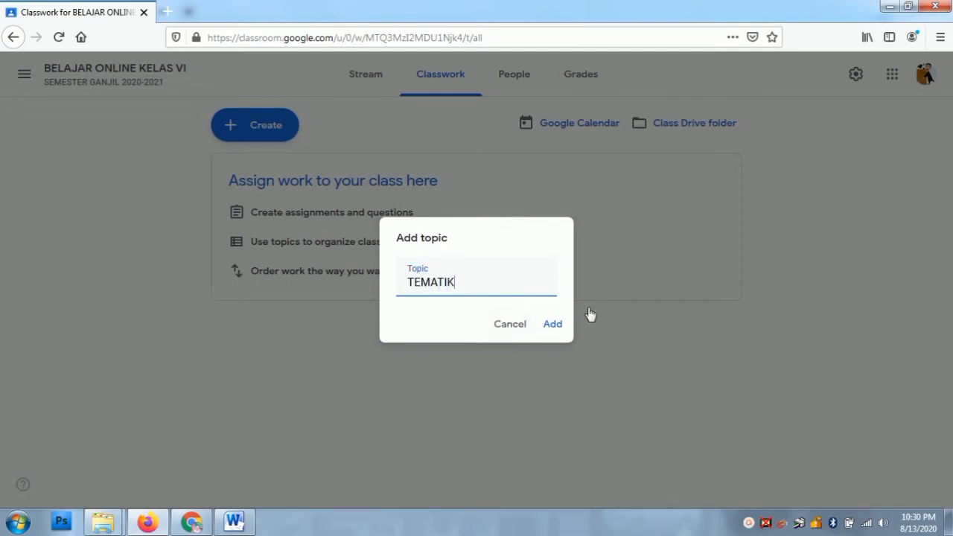
click(552, 326)
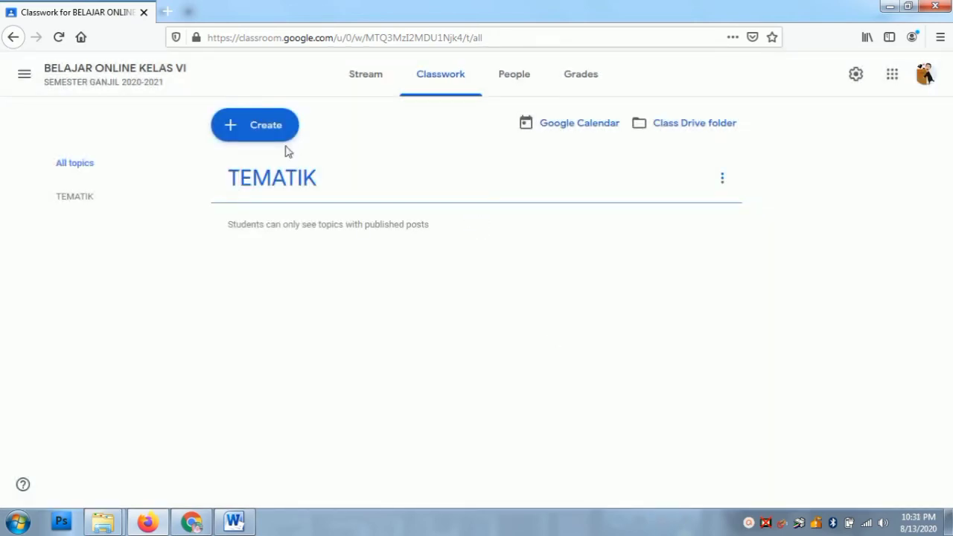
Add a second Classwork topic named MATEMATIKA
click(231, 131)
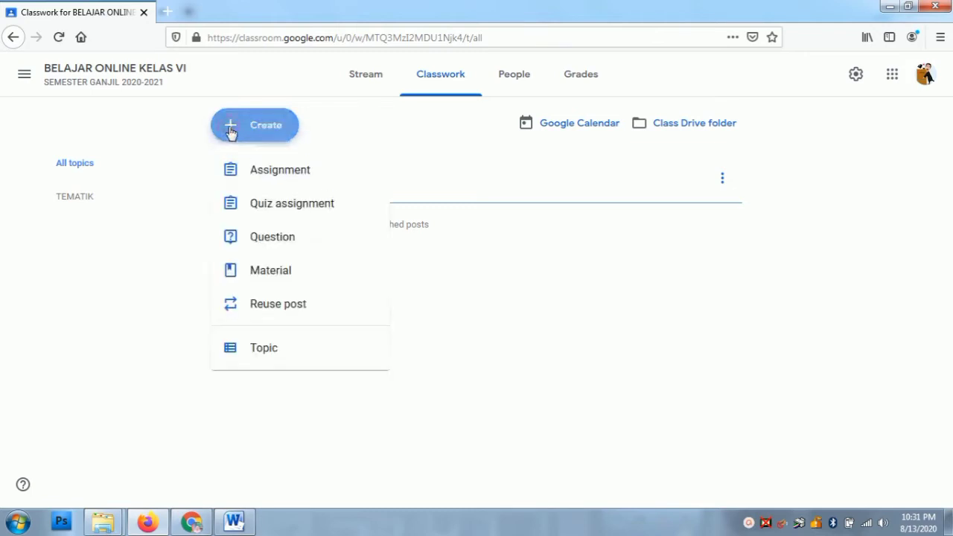
click(252, 356)
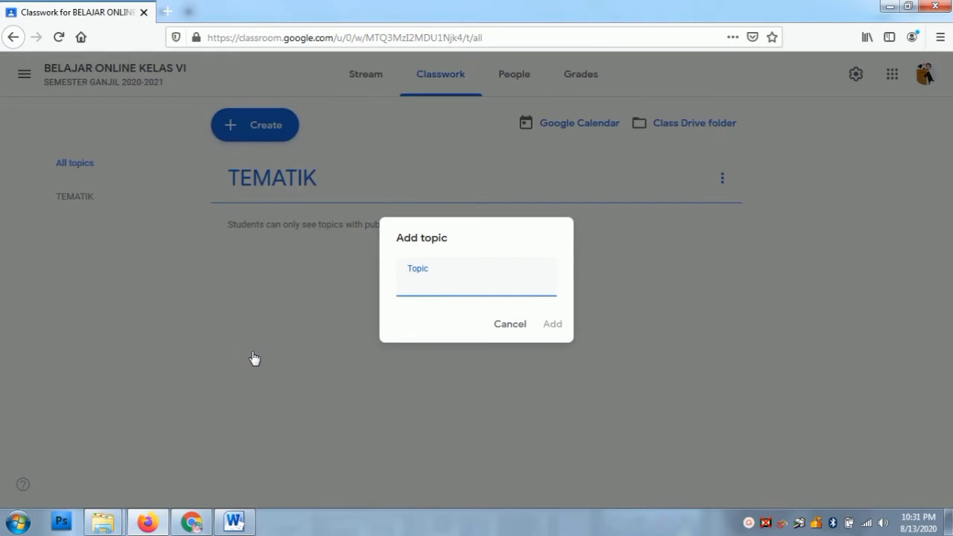
text(MATEMATIKA)
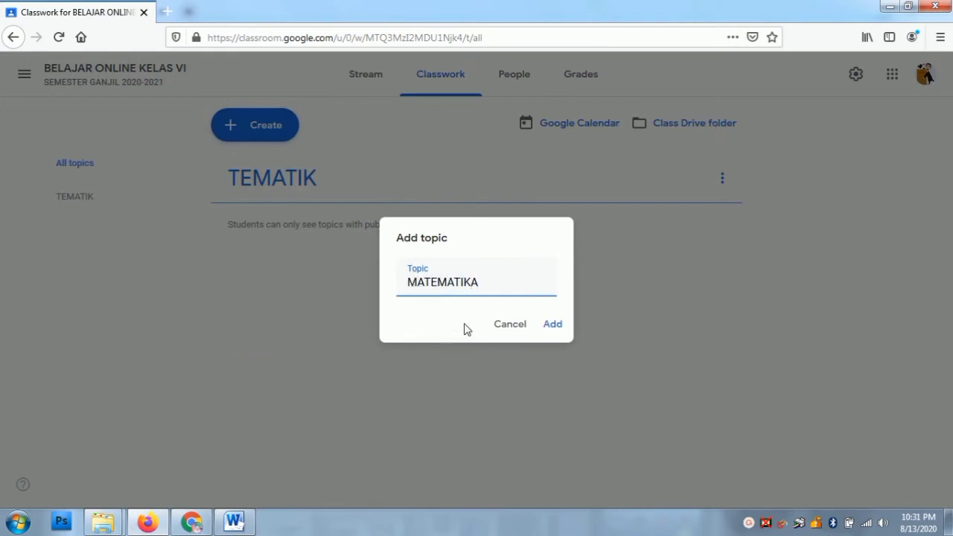
click(554, 330)
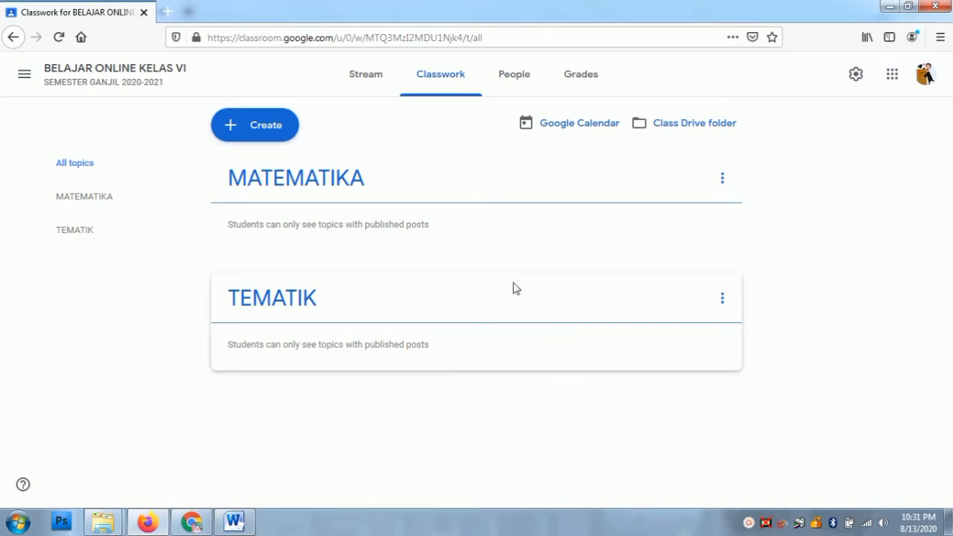
Add a third Classwork topic named PAI
click(232, 131)
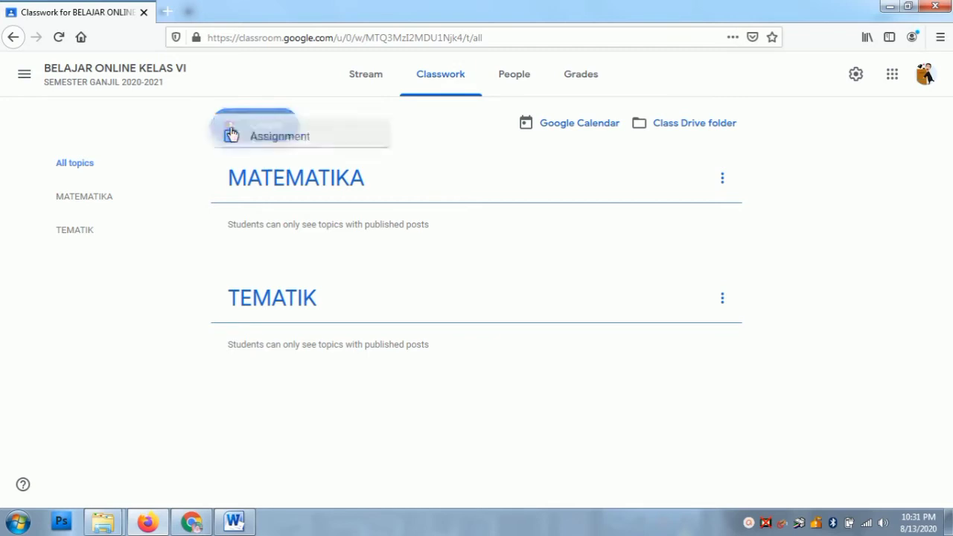
click(250, 349)
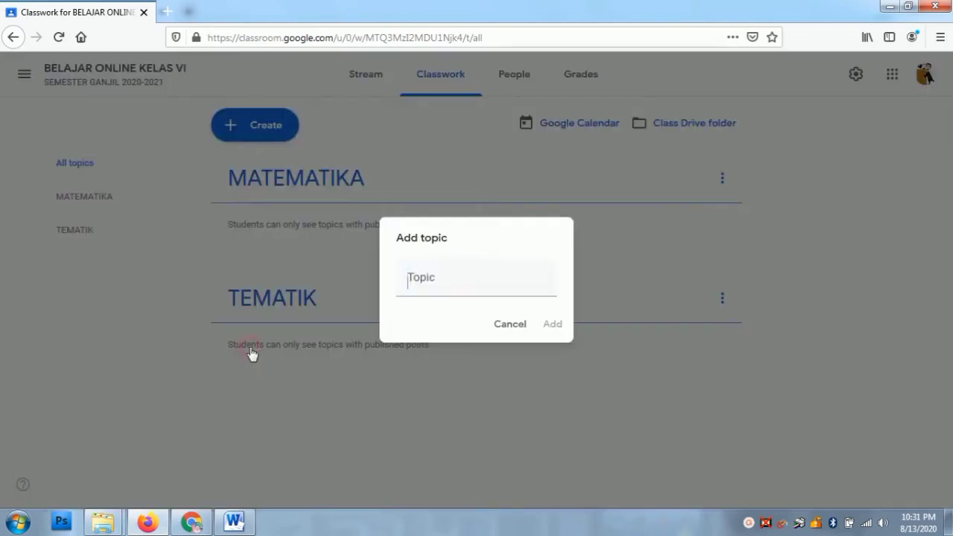
text(PAI)
click(553, 326)
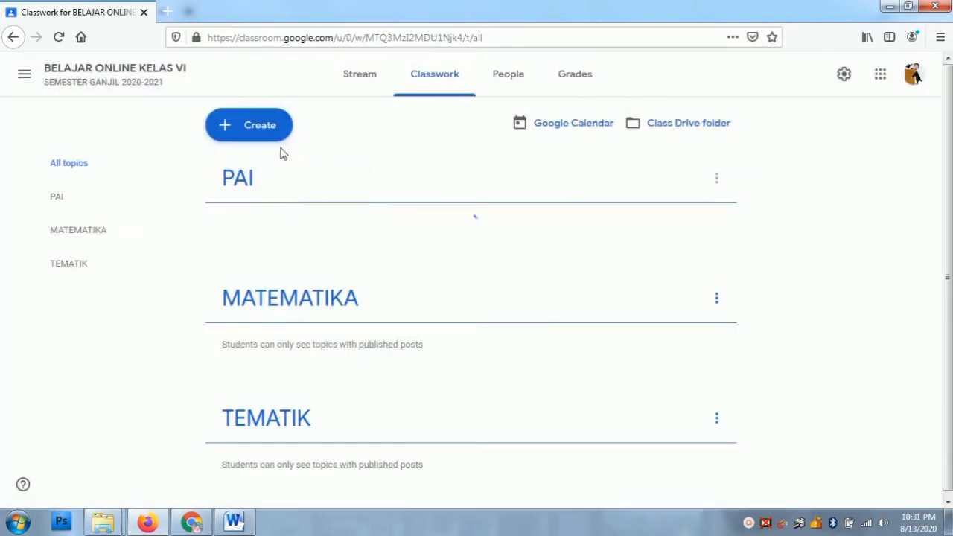
Add a fourth Classwork topic named BAHASA INGGRIS and look over the full topic list
click(225, 128)
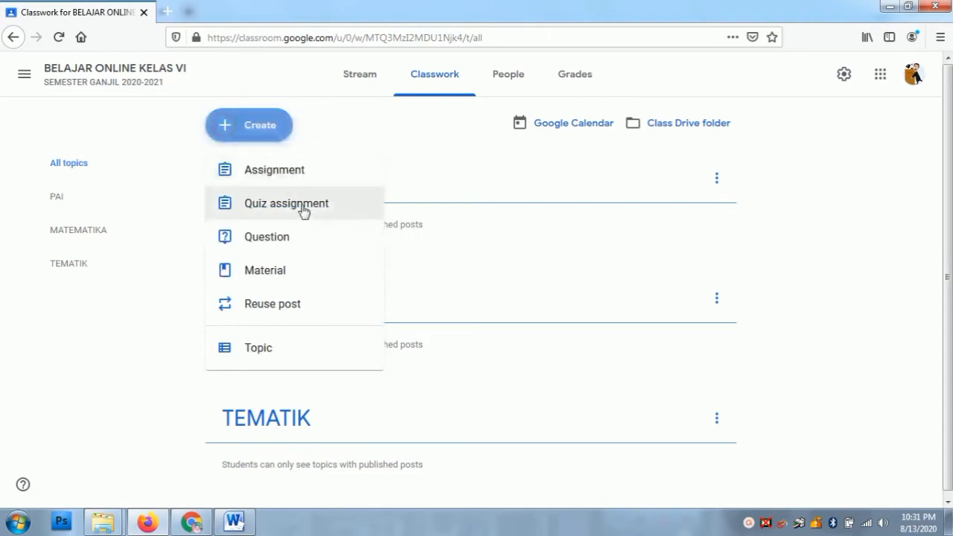
click(247, 350)
text(BAHASA ING)
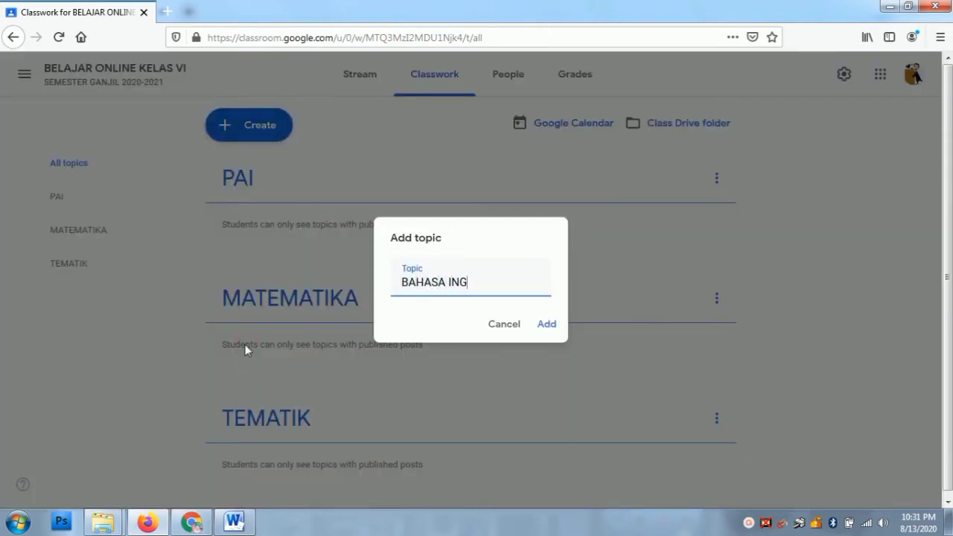
text(GRIS)
click(547, 325)
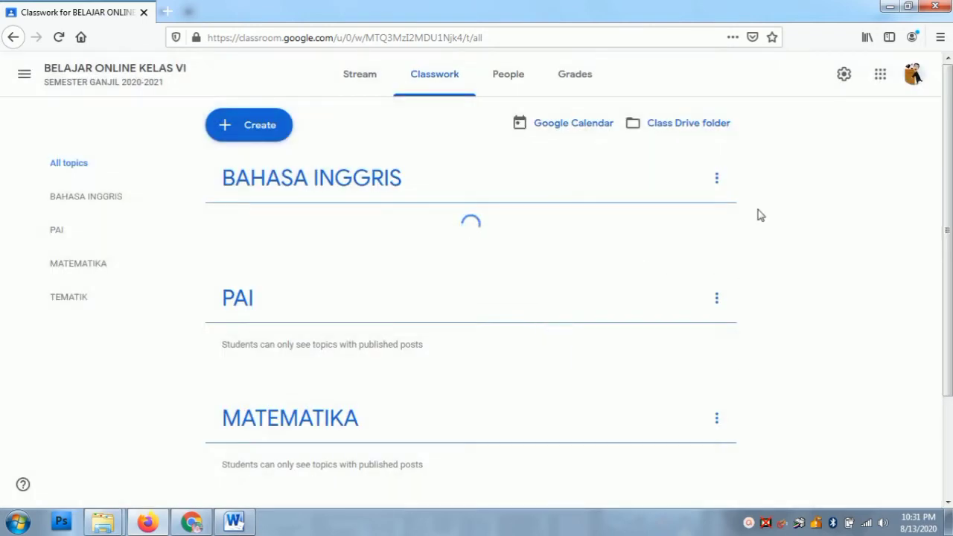
scroll(938, 223, down, 3)
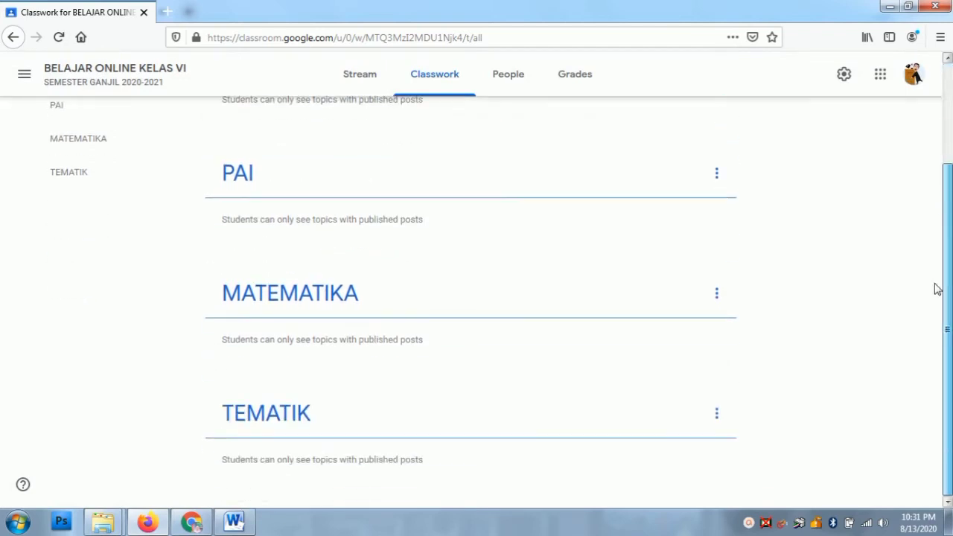
scroll(938, 291, up, 3)
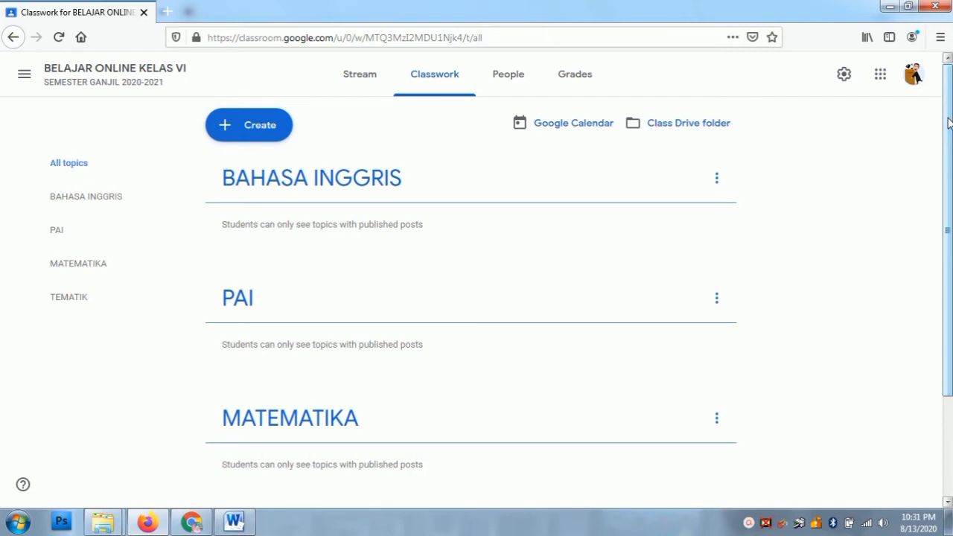
Switch to Chrome, reload the student's class page, and view Tugas Kelas with the progress tip dismissed
click(195, 525)
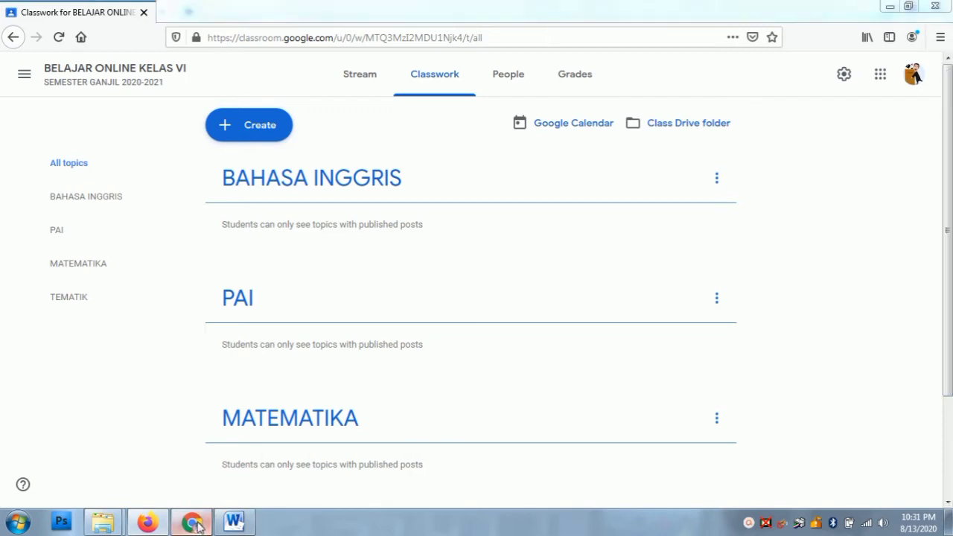
click(308, 41)
key(Return)
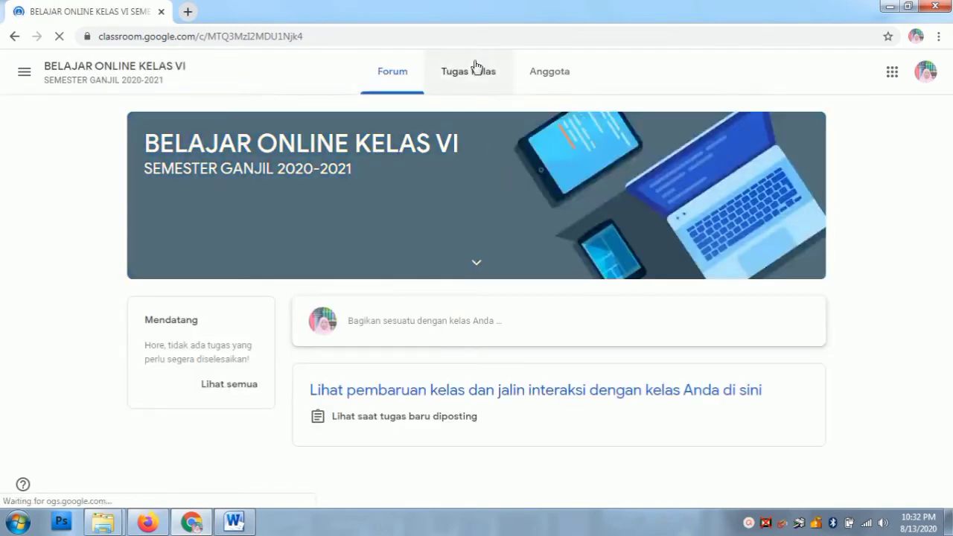
click(471, 75)
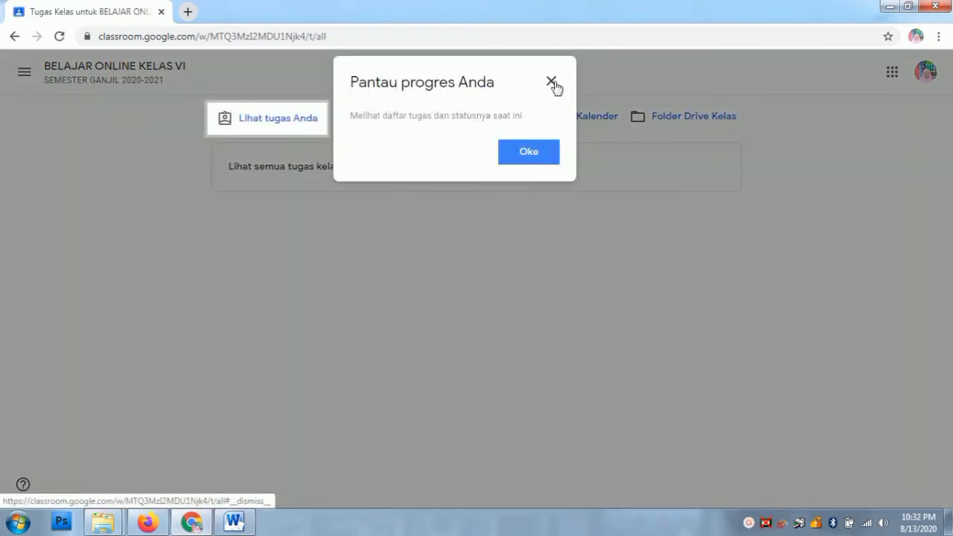
click(552, 82)
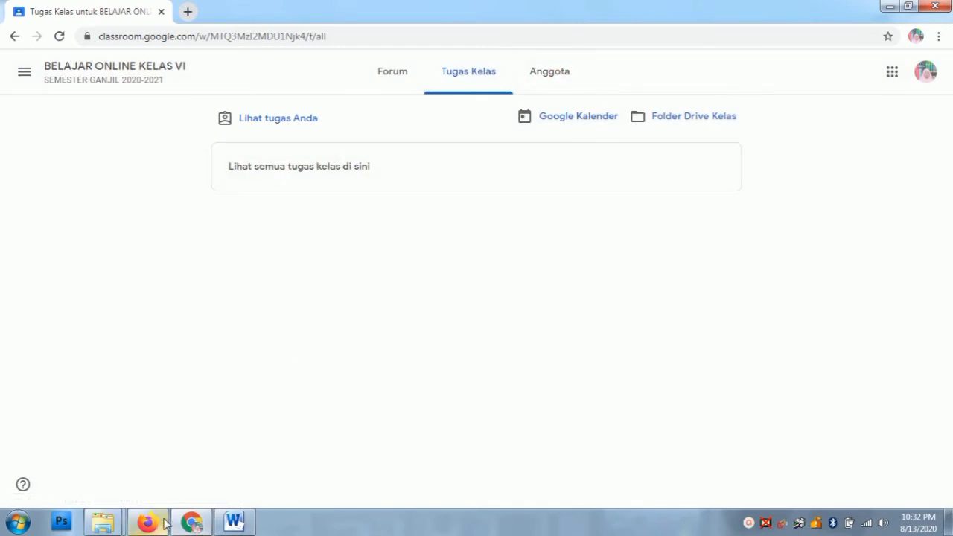
Switch back to Firefox and create a Classwork question titled ABSENSI ONLINE KELAS VI
mouse_move(151, 525)
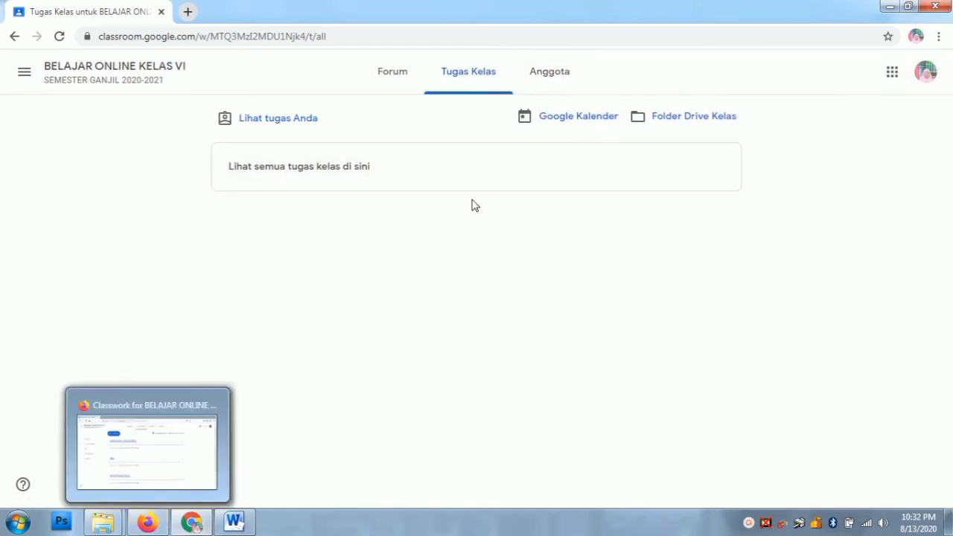
click(153, 523)
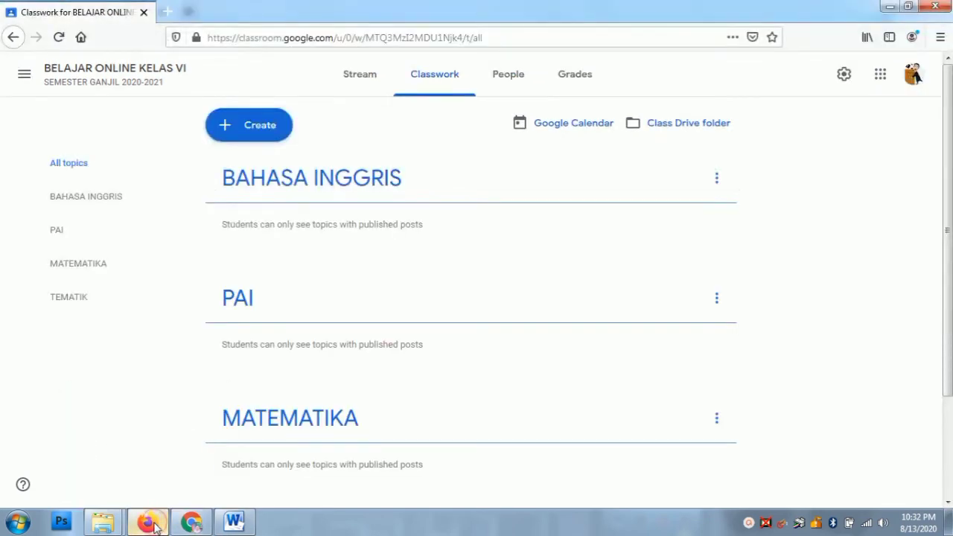
drag(940, 116, 945, 90)
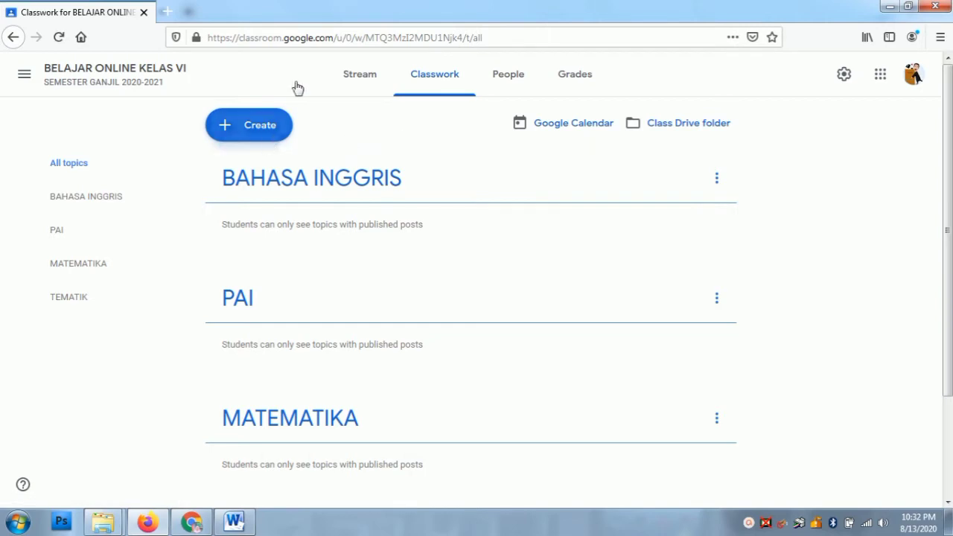
click(223, 127)
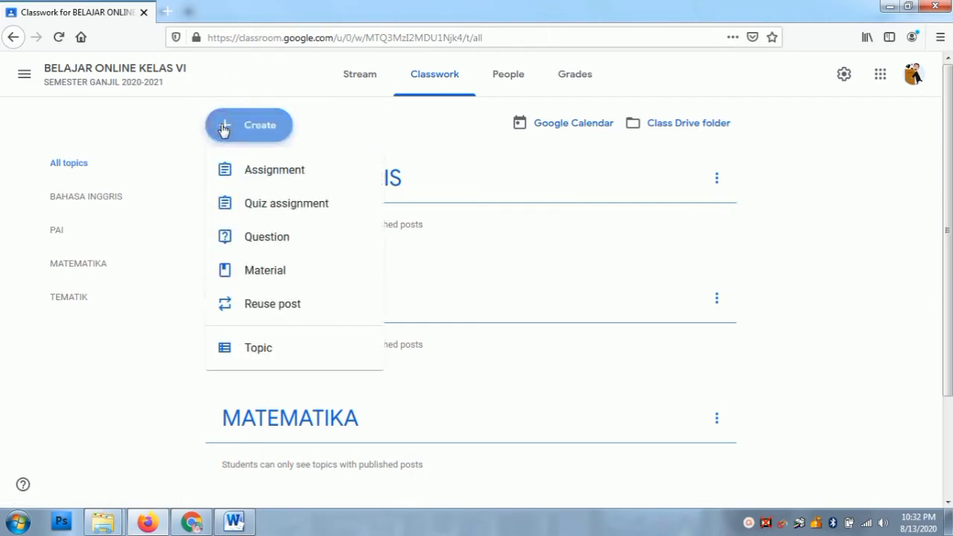
click(259, 238)
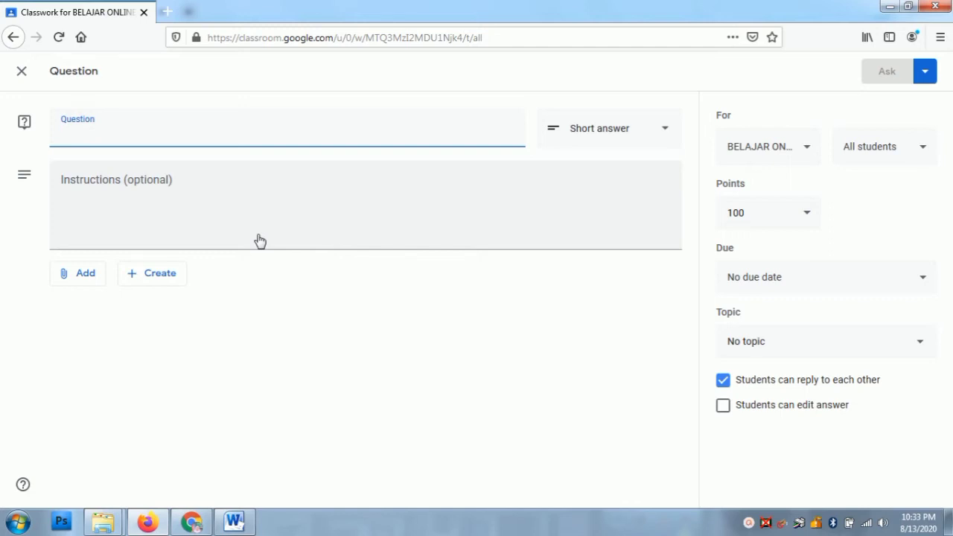
text(ABS)
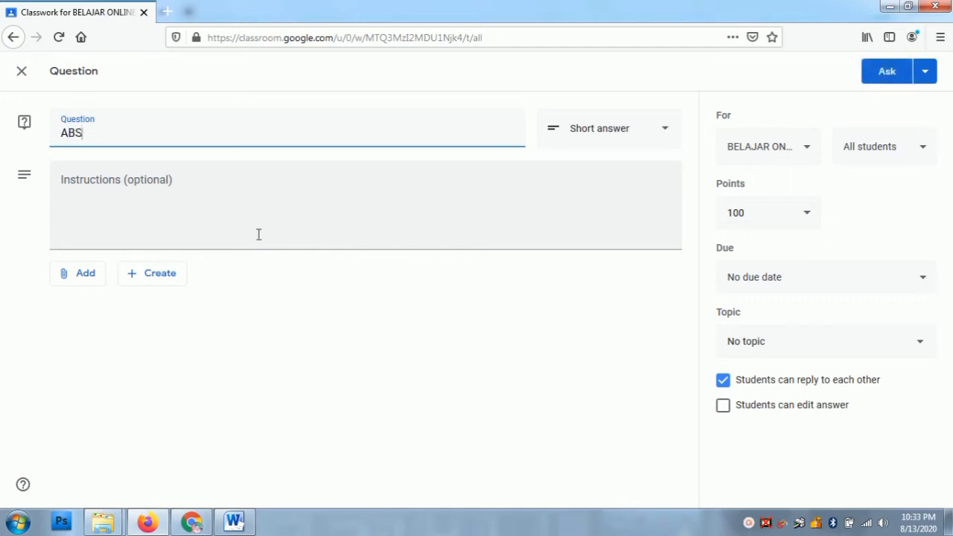
text(ENSI ONLINE KELAS VI)
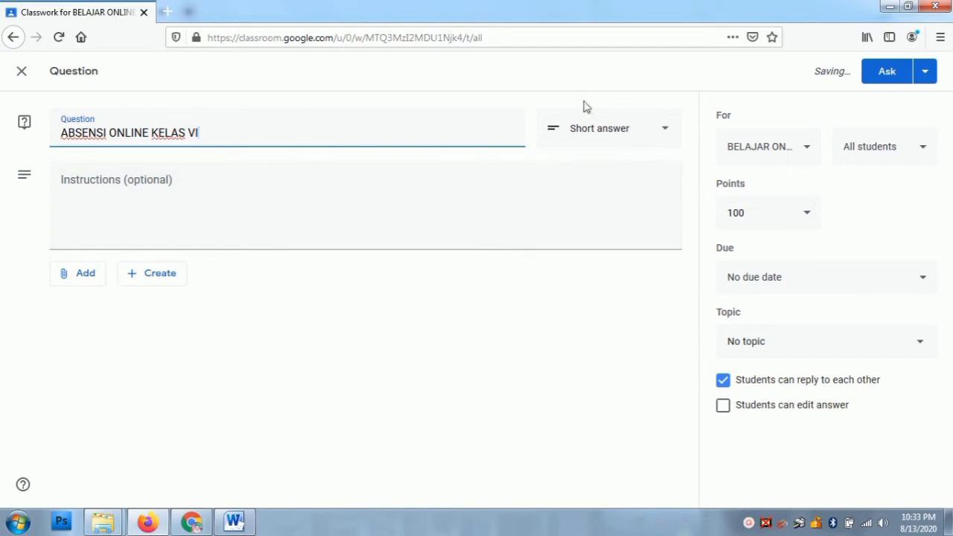
Make the attendance question multiple choice with the options HADIR, SAKIT and IJIN
click(664, 134)
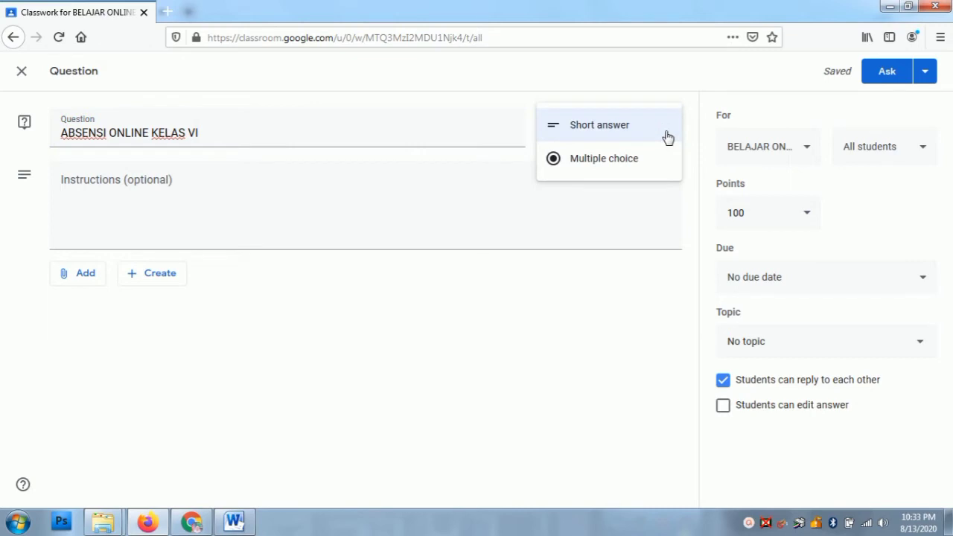
click(624, 166)
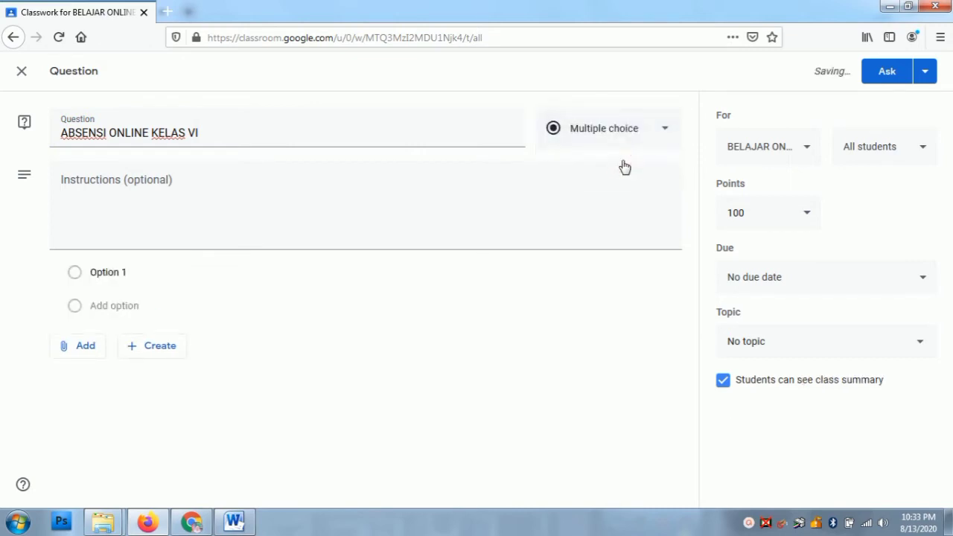
click(121, 271)
text(HADIR)
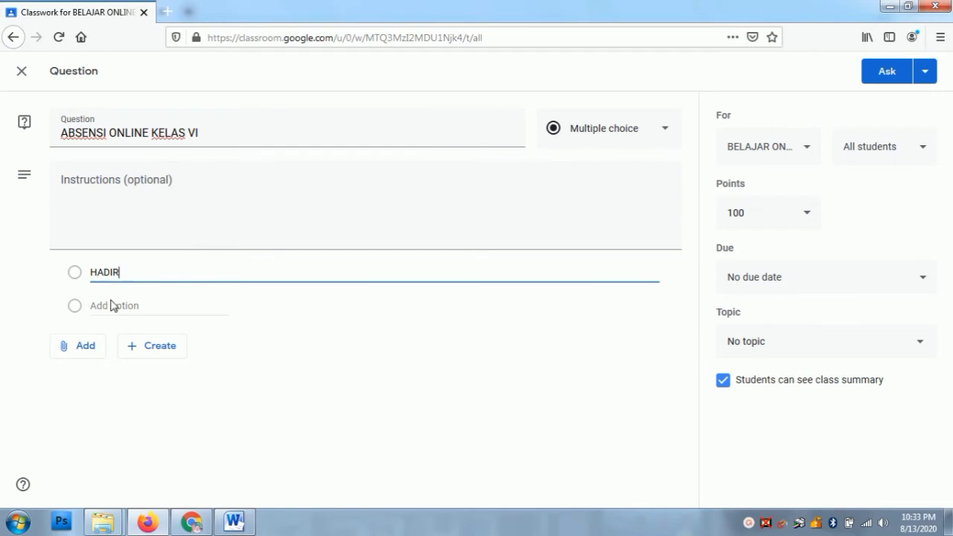
click(111, 305)
text(SAKIT)
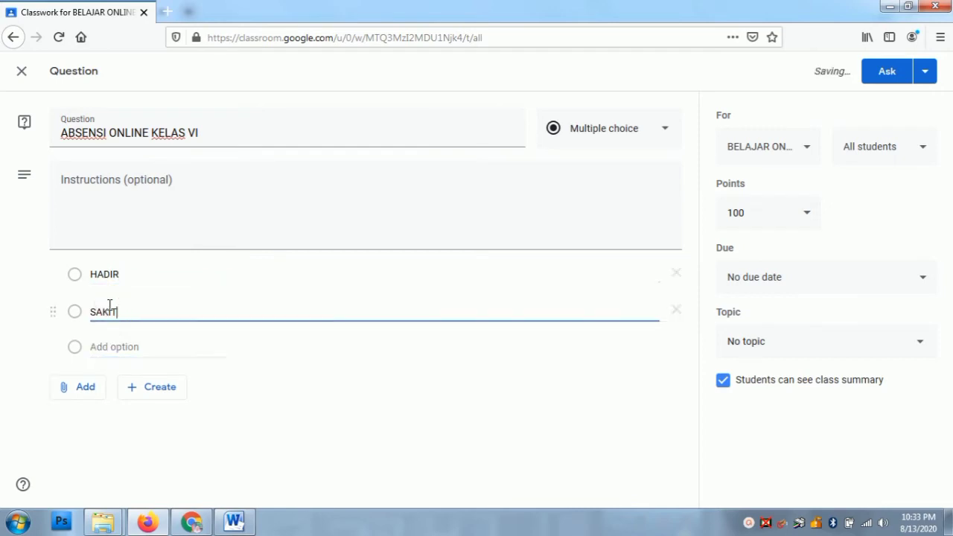
click(106, 348)
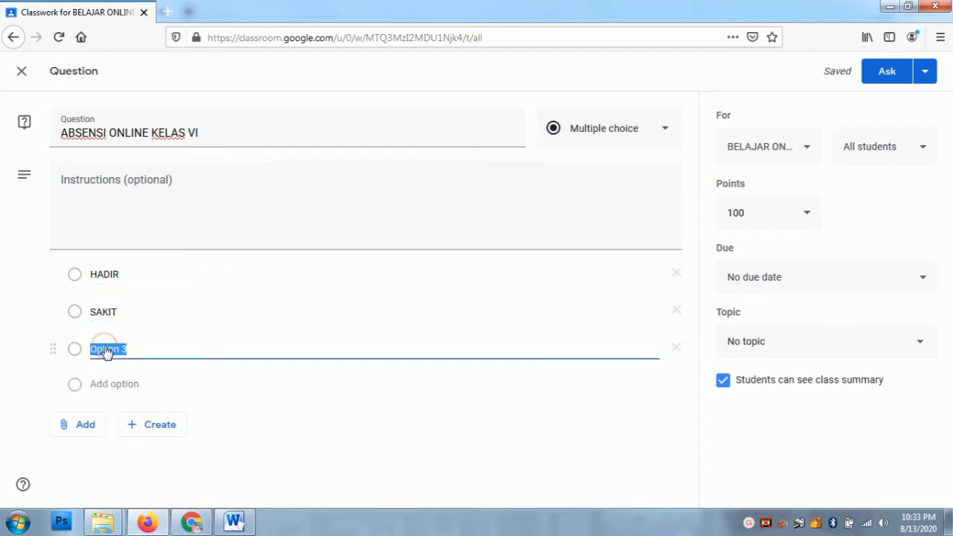
text(IJIN)
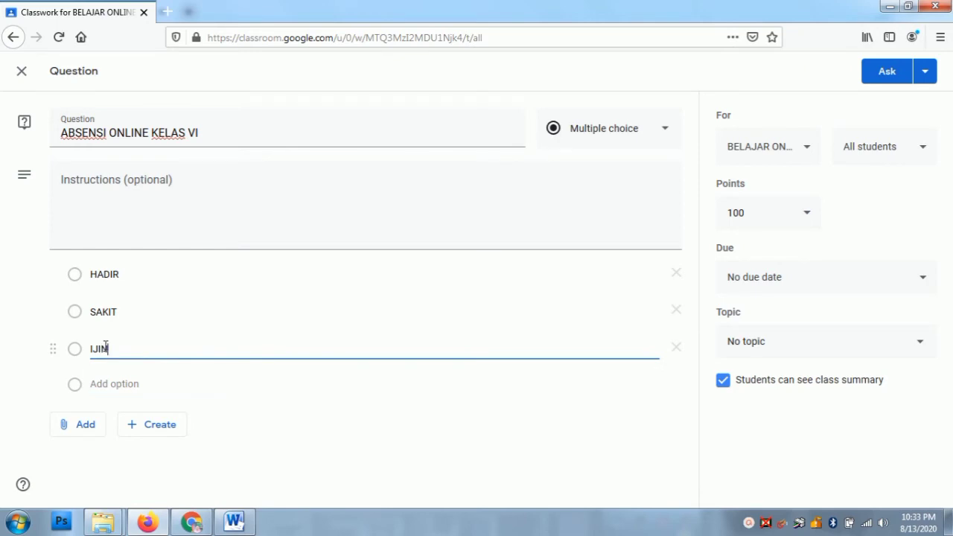
Enter the question's instructions as "Isilah absen ini dengan jujur. Terimakasih"
click(114, 182)
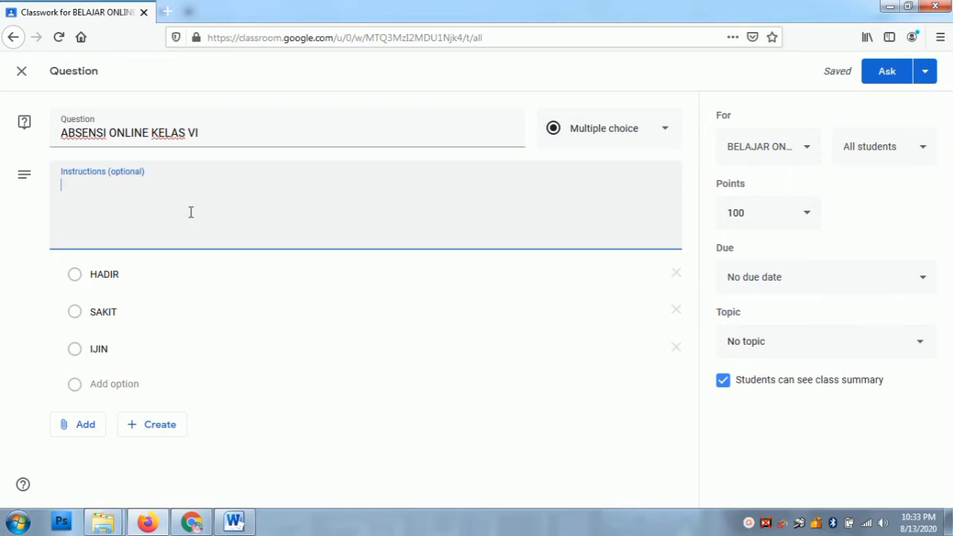
text(Isilah data)
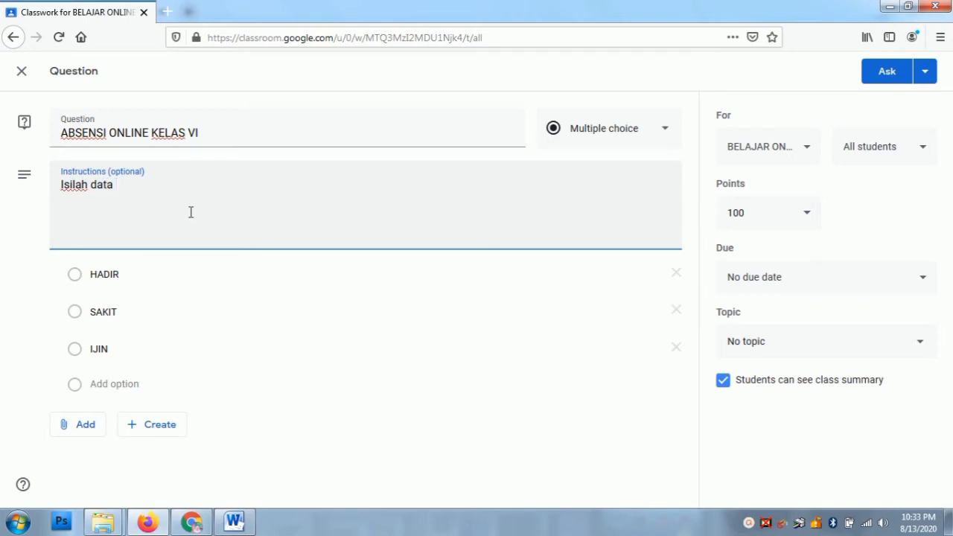
key(BackSpace)
key(BackSpace)
key(BackSpace)
key(BackSpace)
key(BackSpace)
text(absen ini de)
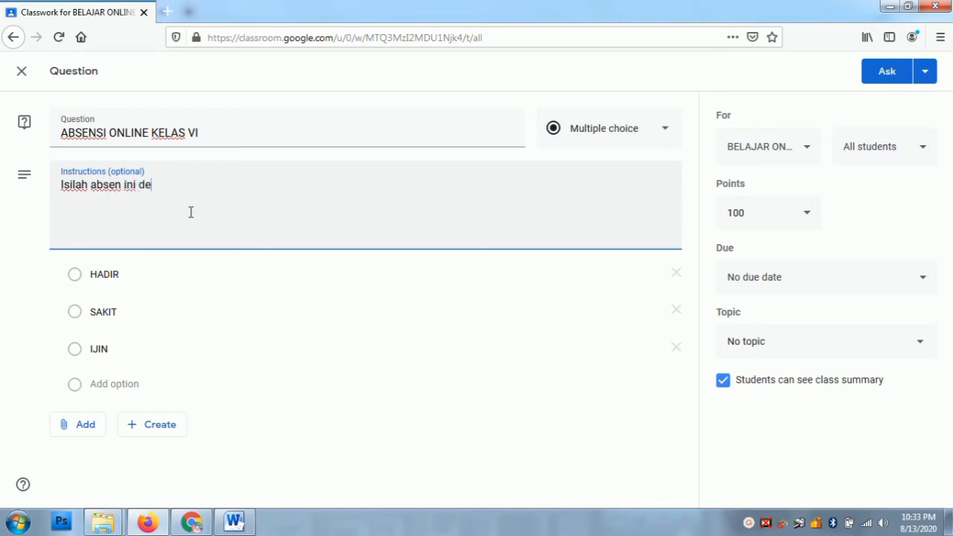
text(ngan jujur. Terimakasih)
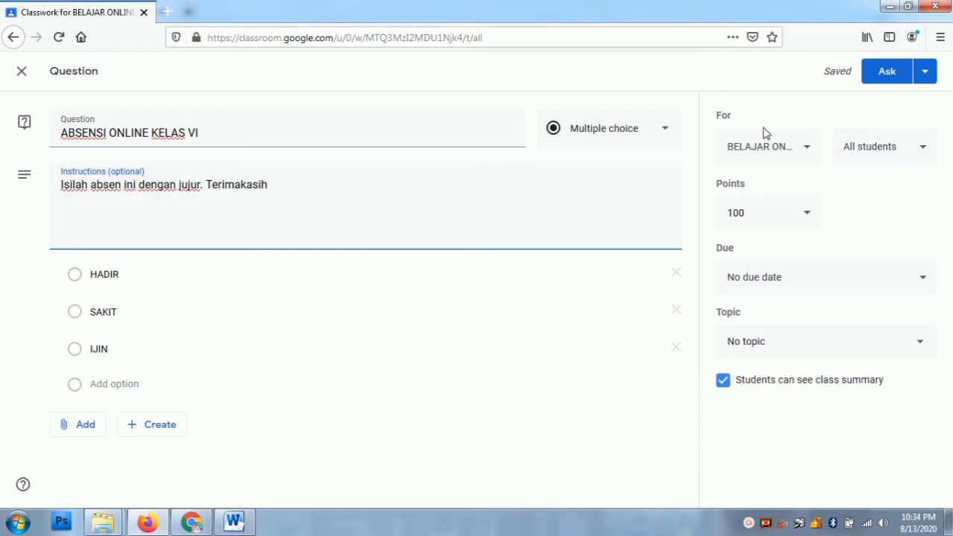
Check which classes the question is assigned to and set its points to Ungraded
click(807, 148)
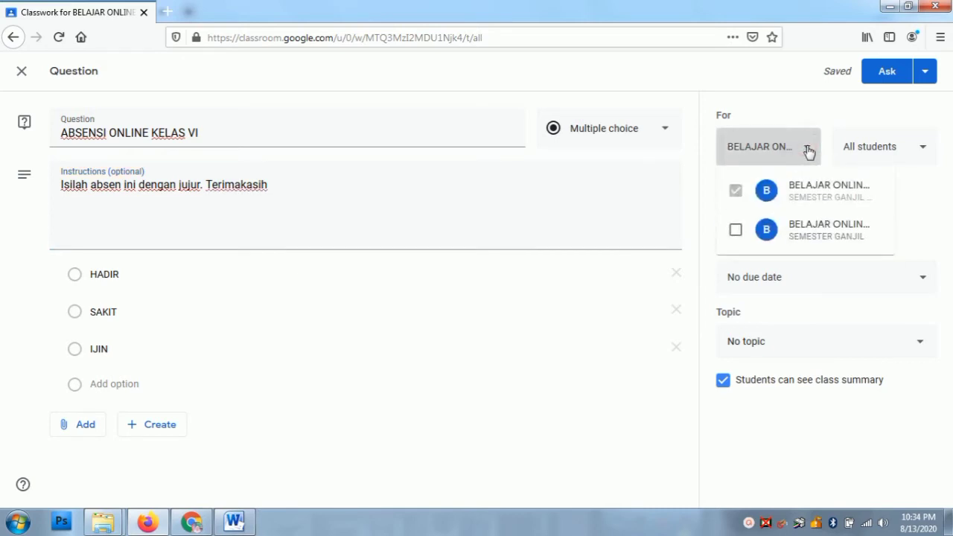
click(790, 186)
click(936, 206)
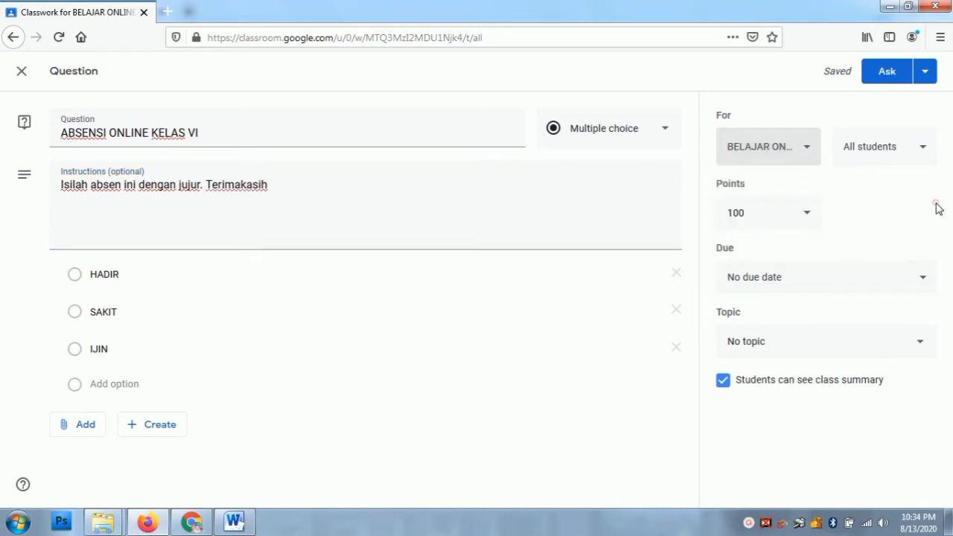
click(811, 213)
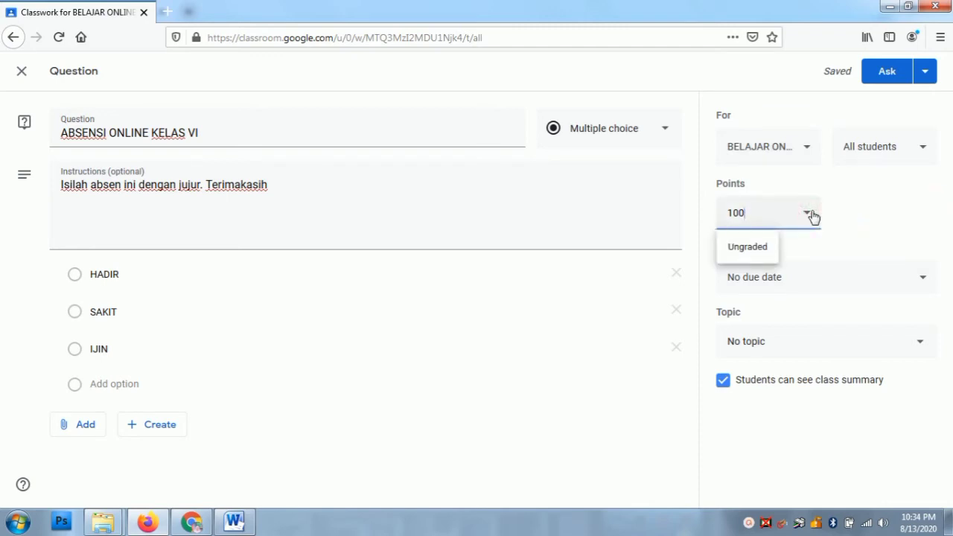
click(812, 215)
click(811, 215)
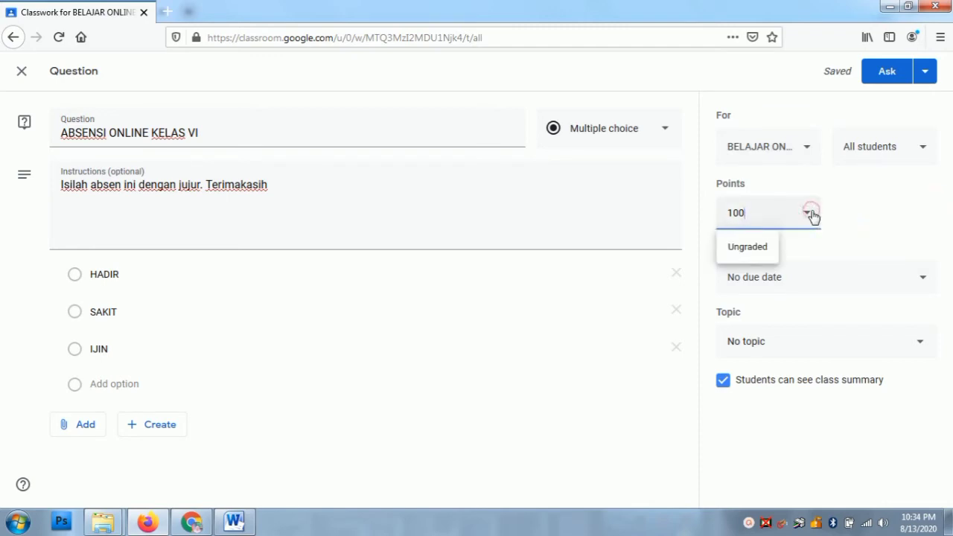
click(758, 247)
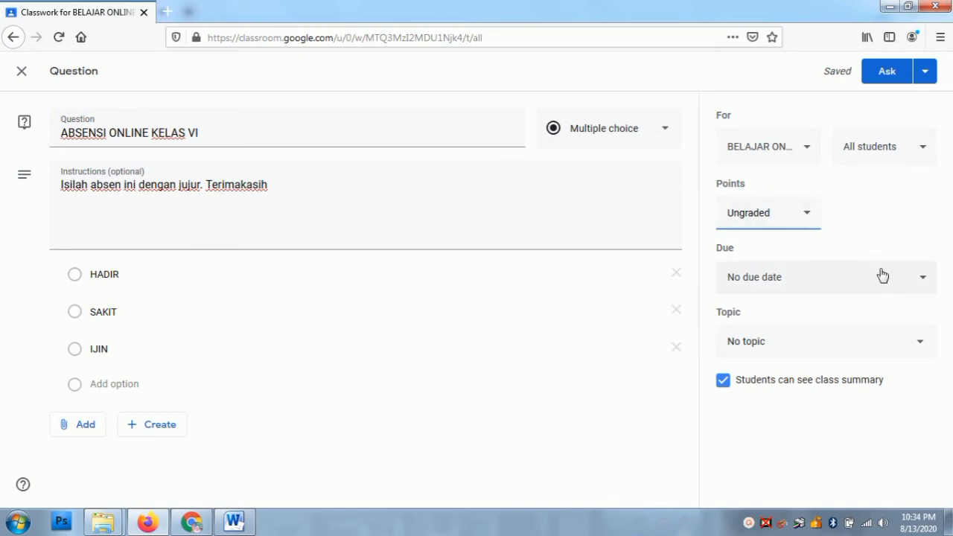
Assign the question to a newly created topic named ABSENSI ONLINE and post it to the class
click(878, 350)
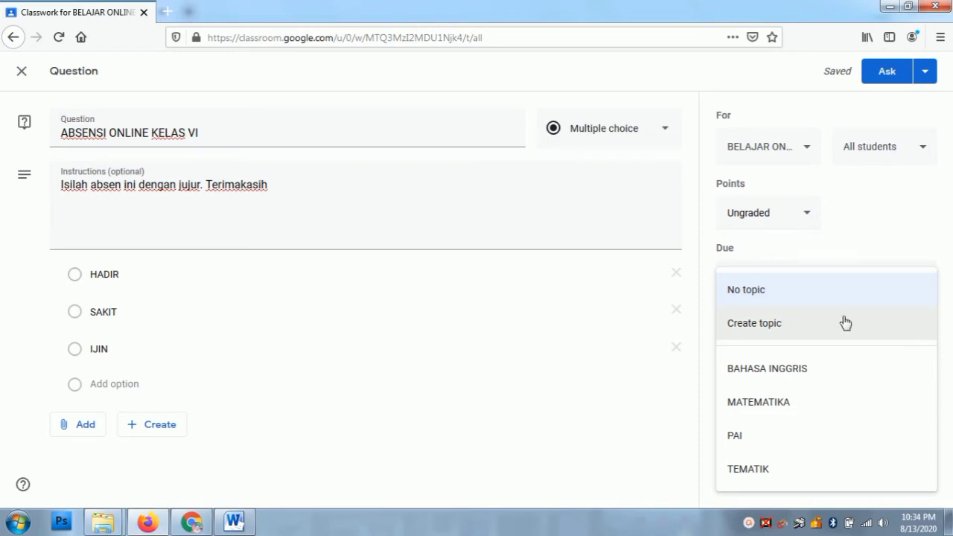
click(791, 330)
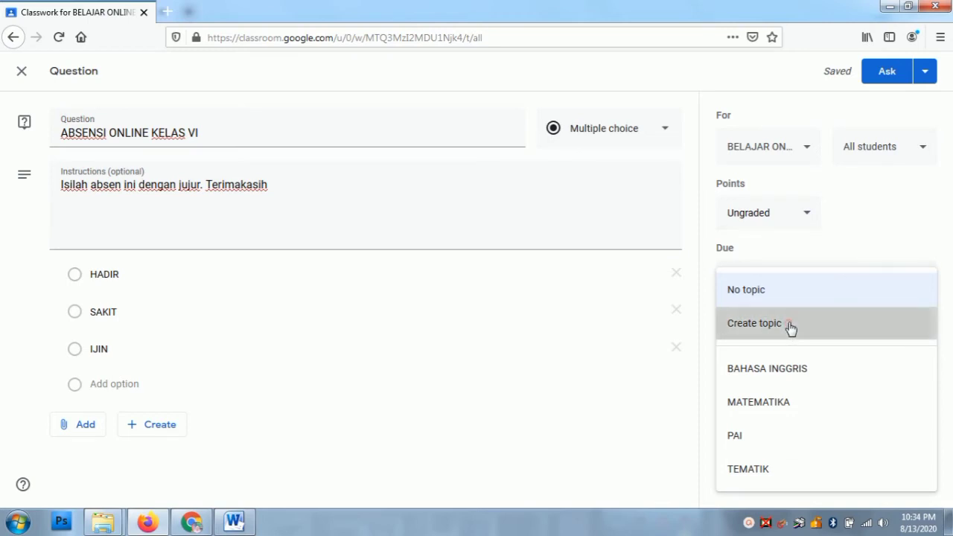
text(ab)
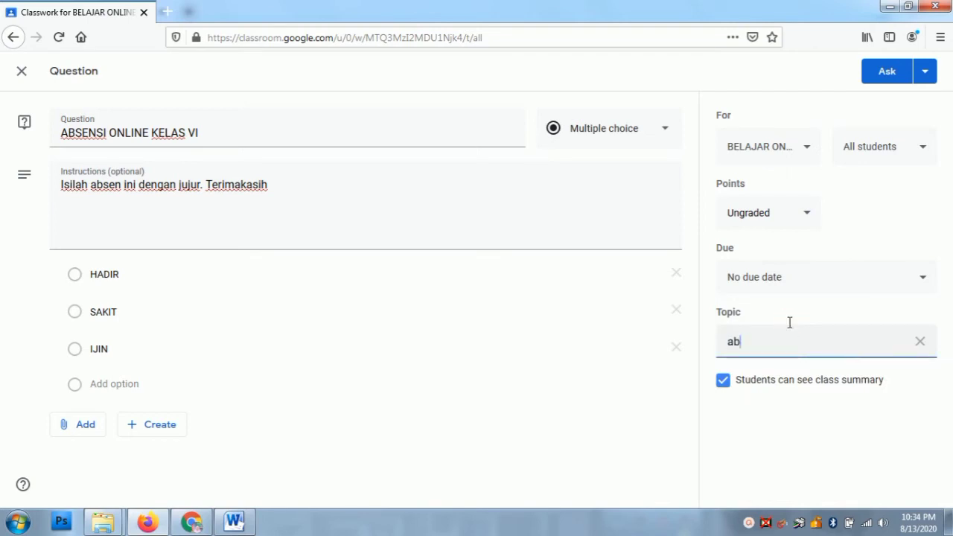
key(BackSpace)
key(BackSpace)
key(BackSpace)
text(ABSENSI ONLINE)
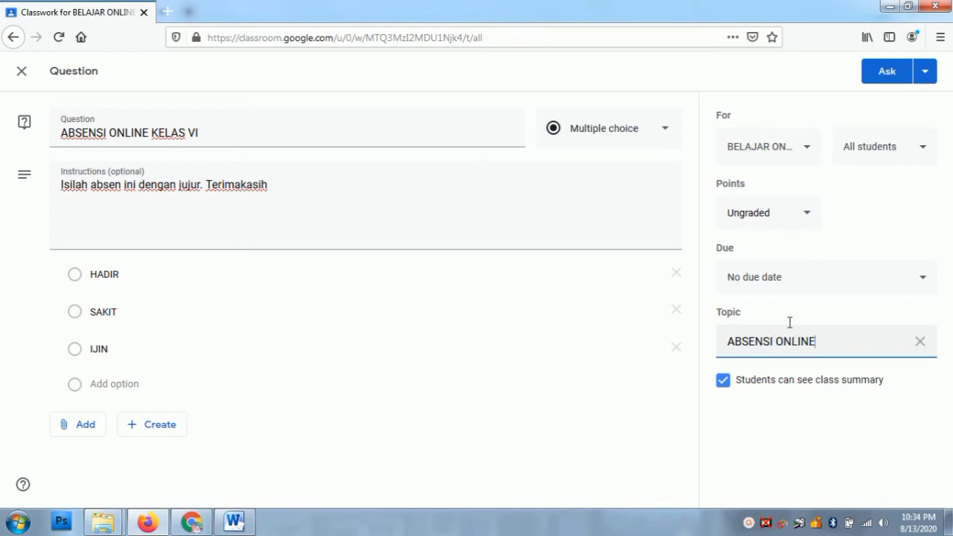
click(780, 398)
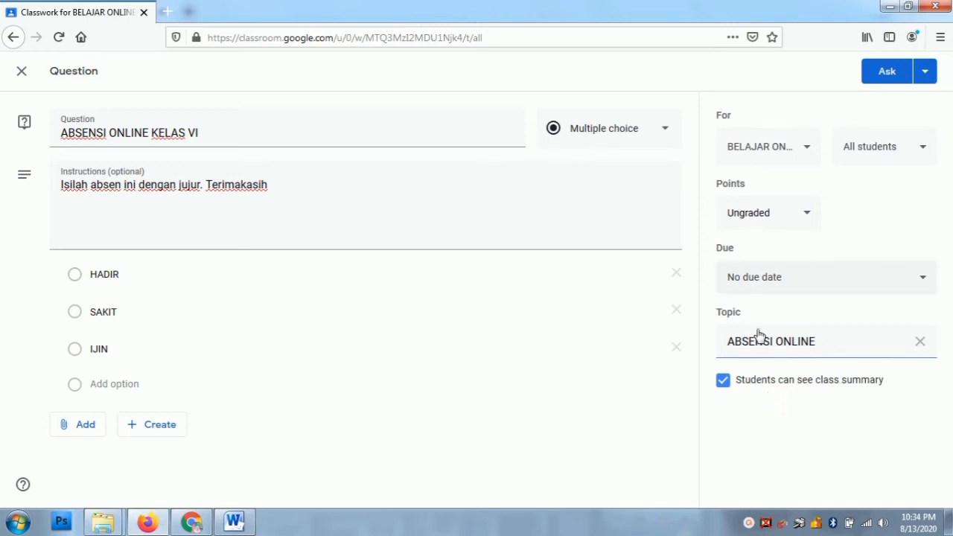
click(778, 376)
click(884, 77)
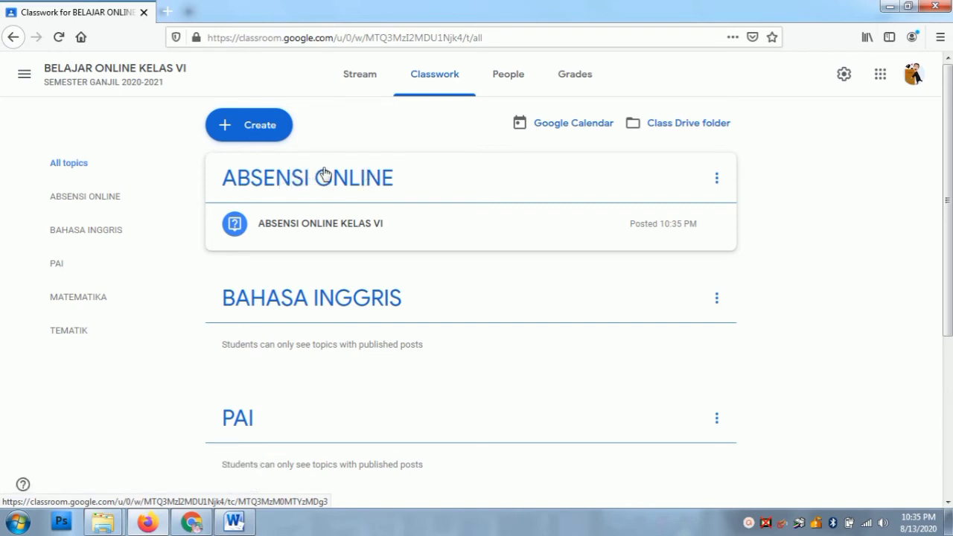
Switch to the student account in Chrome, answer the ABSENSI ONLINE KELAS VI question with HADIR and submit it
click(192, 522)
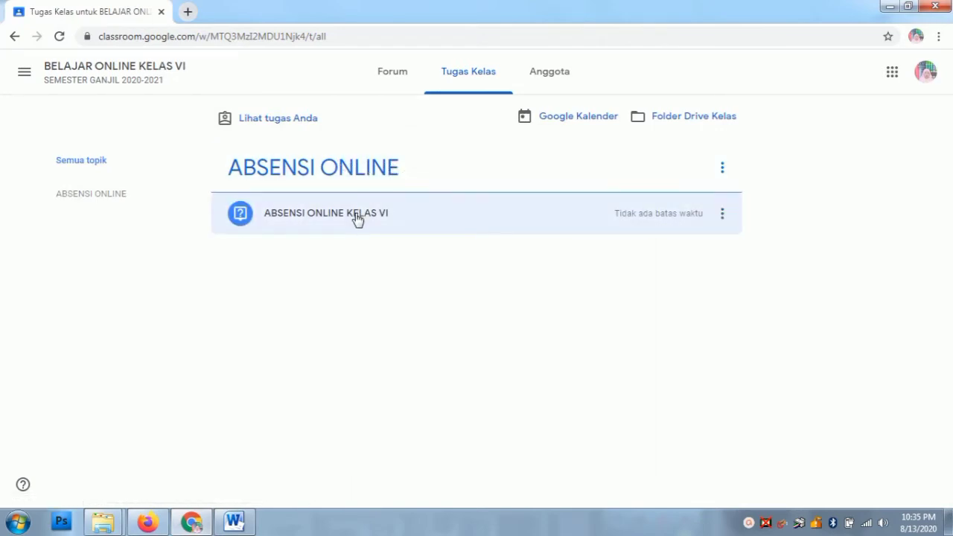
click(357, 218)
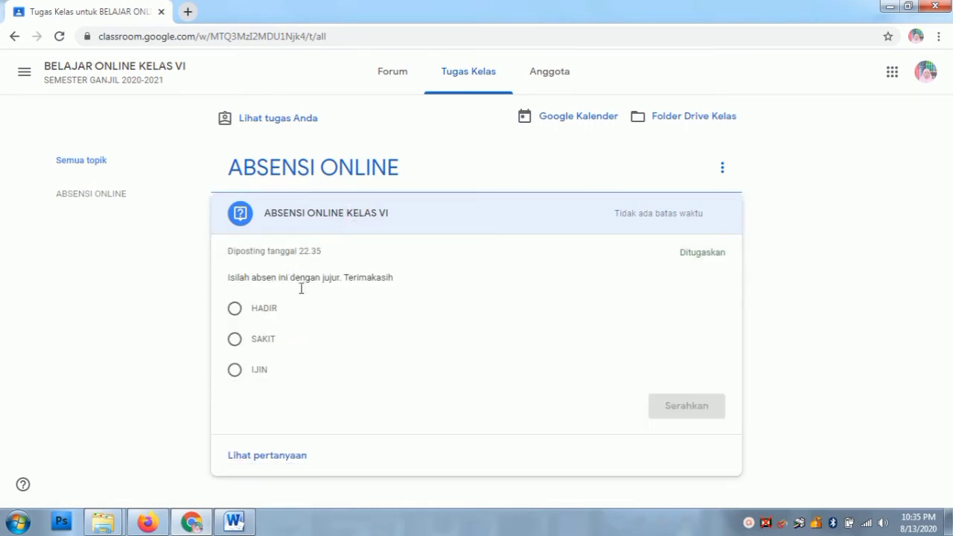
click(235, 310)
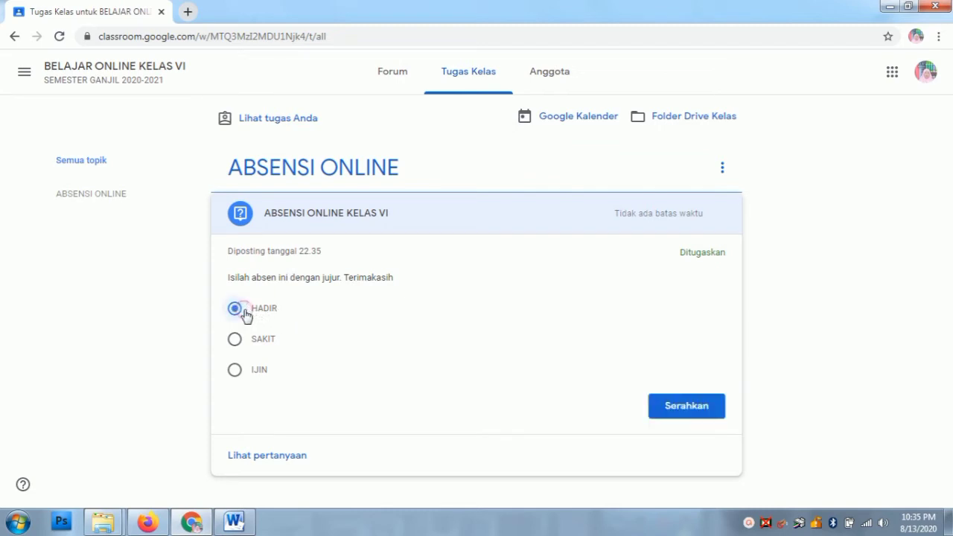
click(683, 407)
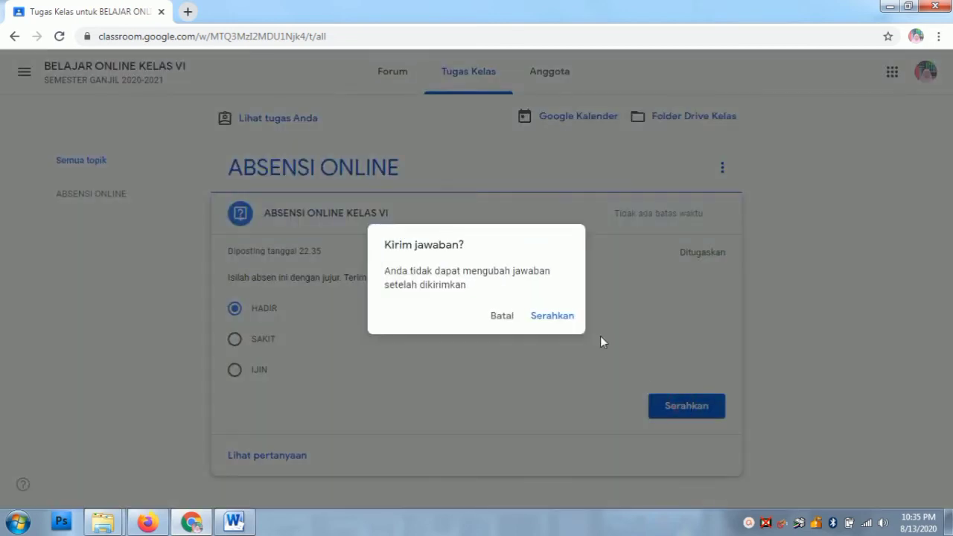
click(560, 317)
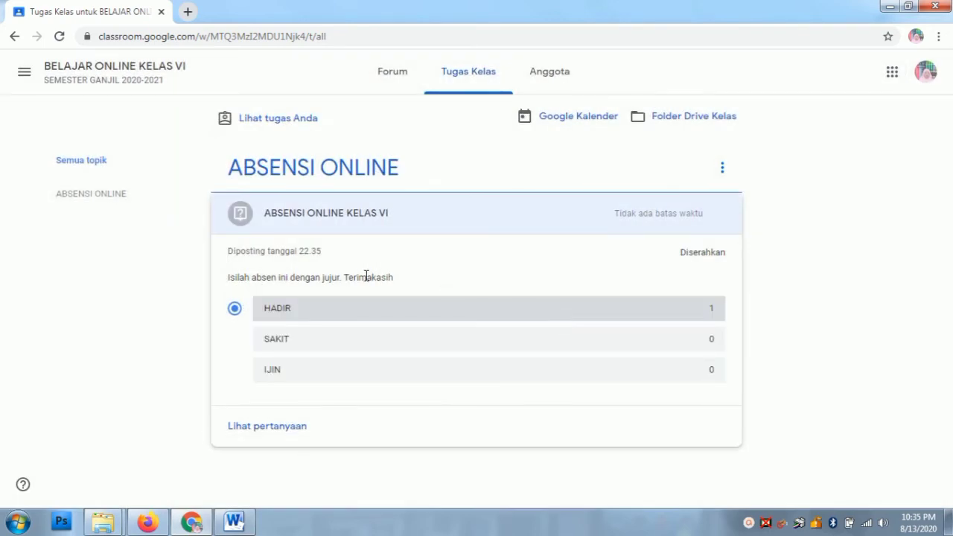
Switch back to Firefox, review the submitted student answers to the attendance question, and return to the Classwork page
click(148, 522)
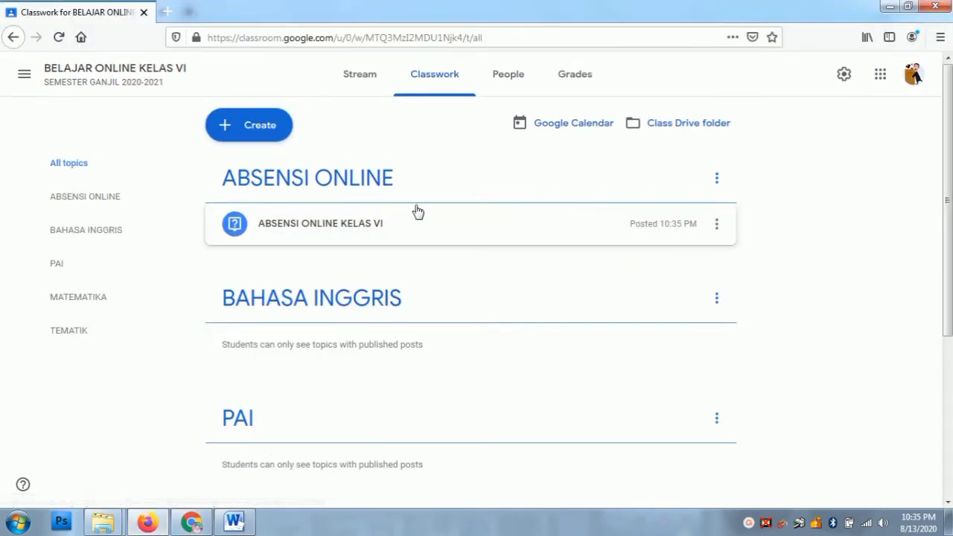
click(372, 228)
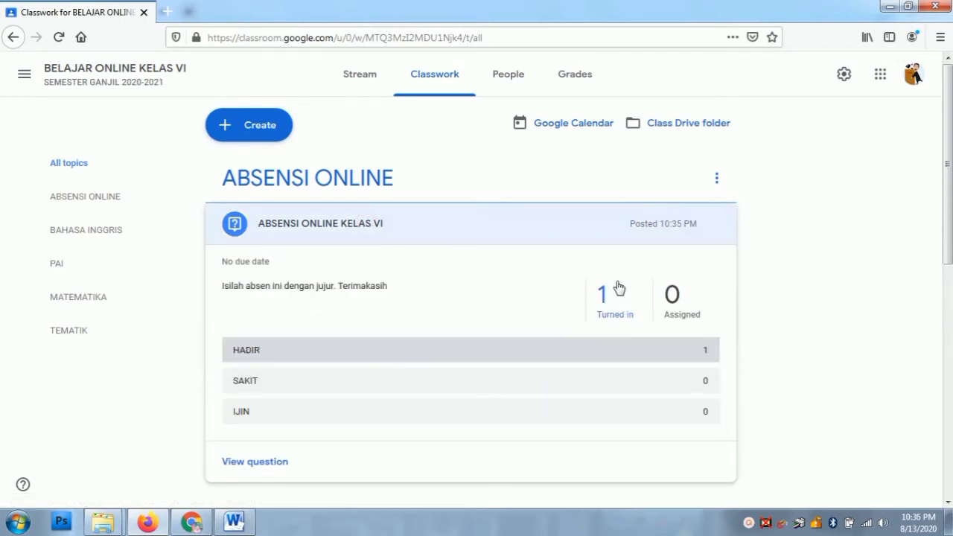
click(608, 316)
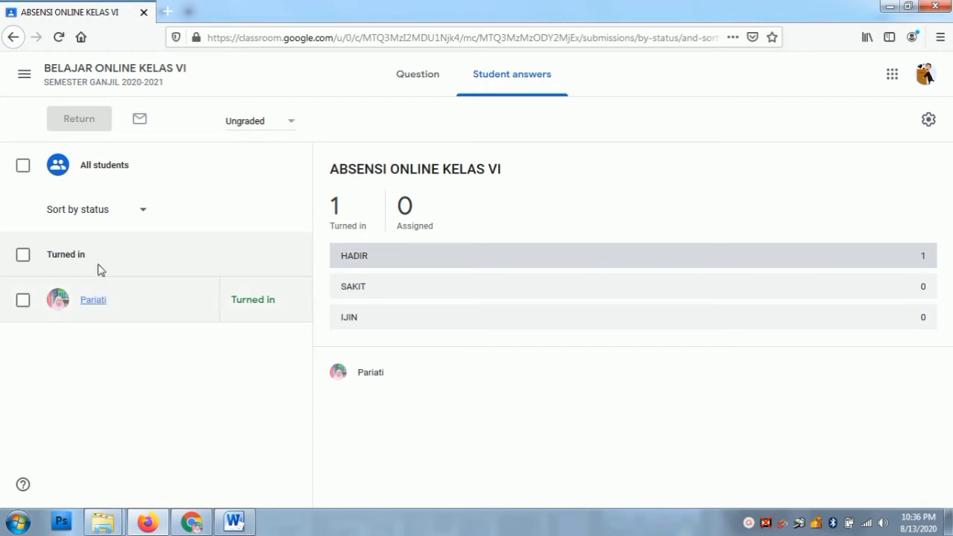
click(13, 37)
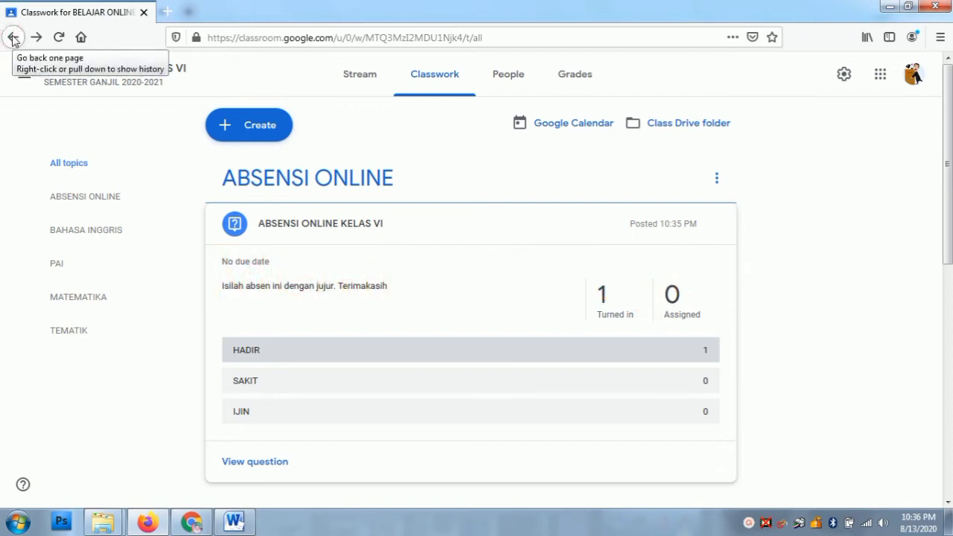
click(434, 79)
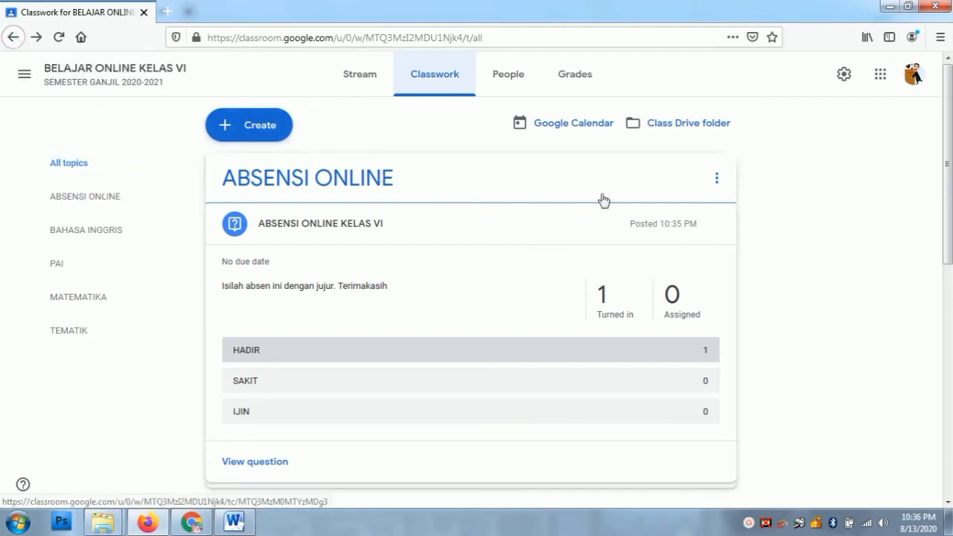
click(815, 173)
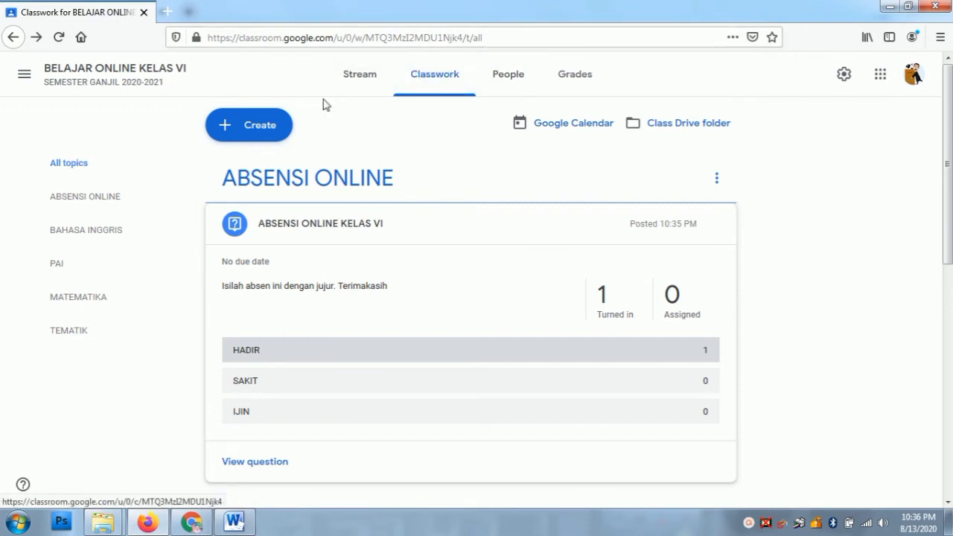
Create a Classwork assignment titled "TEMATIAK KELAS VI TEMA 1 SUBTEMA 3 PEMBELAJARAN 6"
click(225, 133)
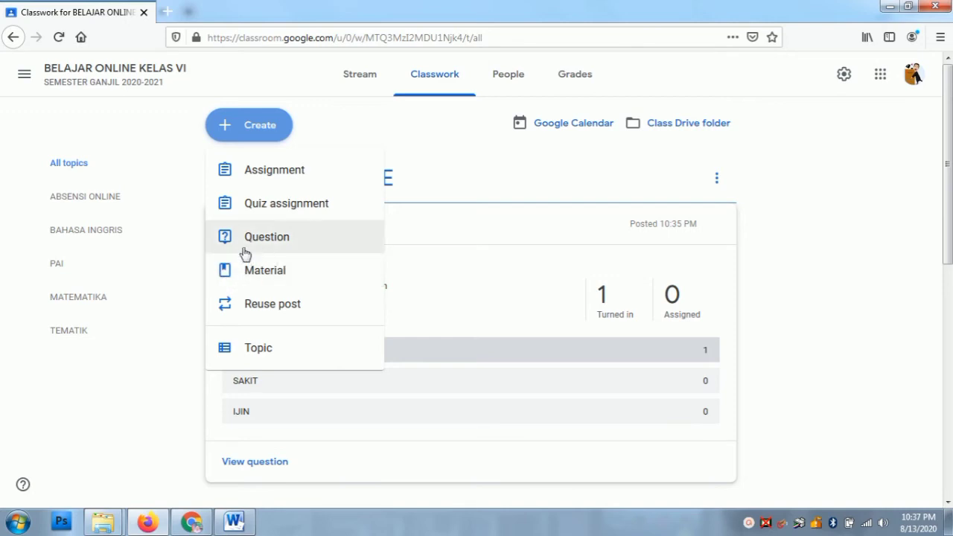
click(270, 171)
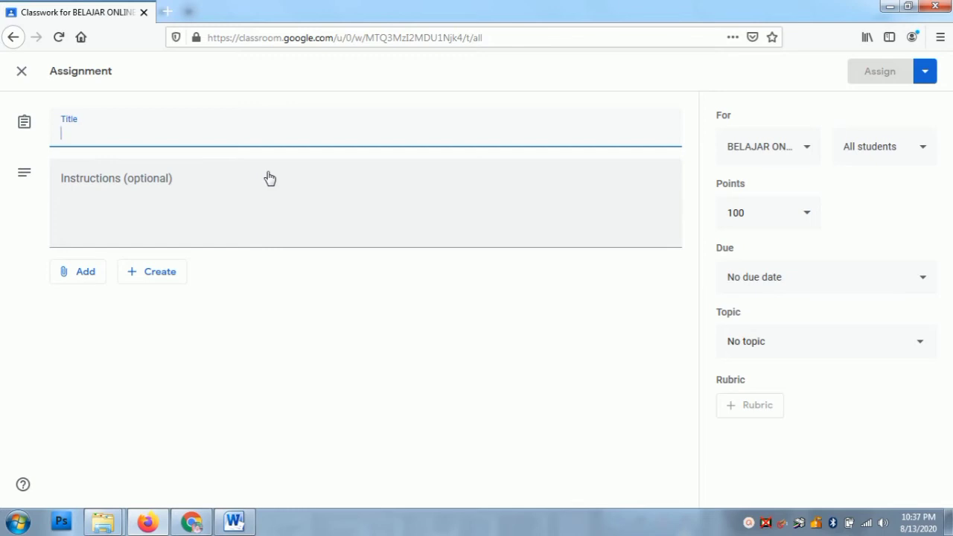
text(TEMATIAK KELAS VI)
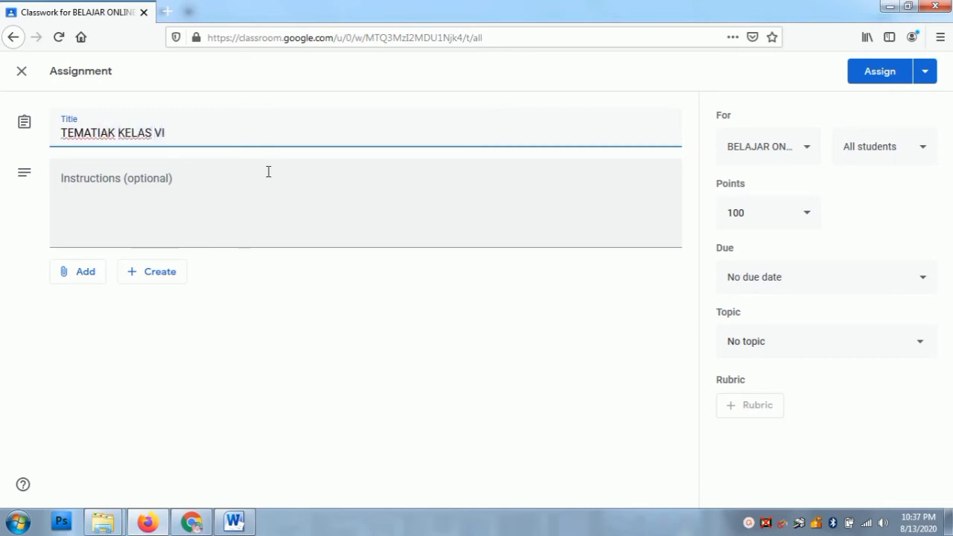
text( TEMA 1 SU)
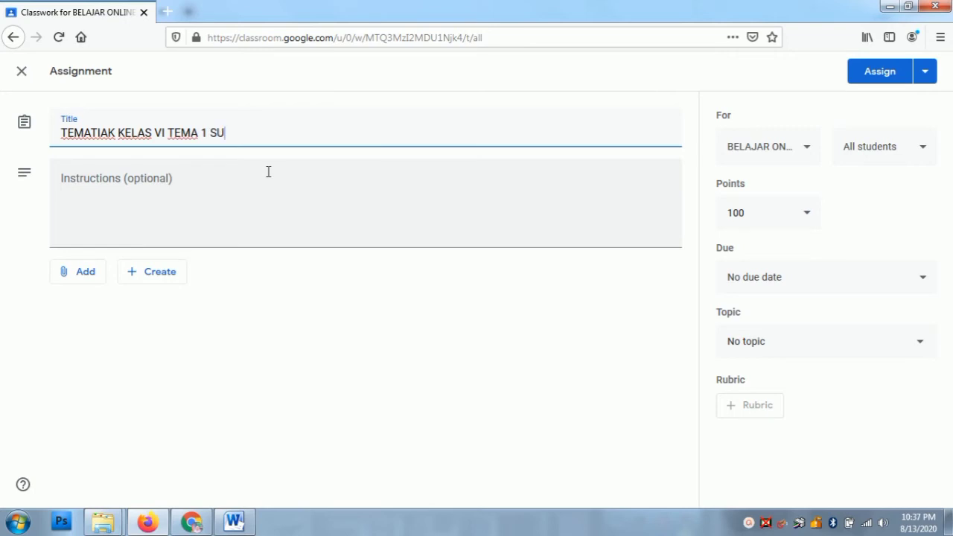
text(BTM)
key(BackSpace)
text(EMA)
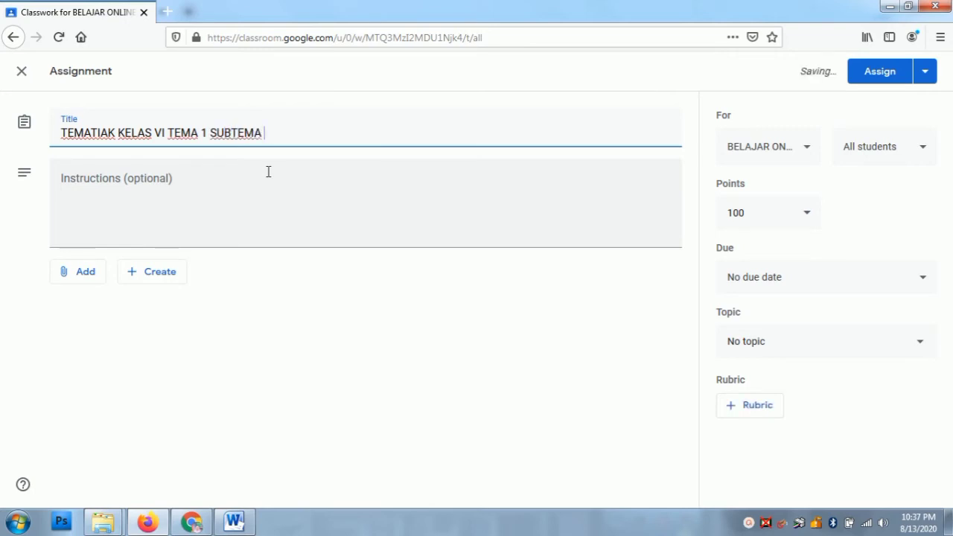
text( 3 PEMBELAJARAN 6)
Enter the assignment's instructions as "Buka Halamn ............ kemudian kerjakan tugas di bawah ini."
click(176, 177)
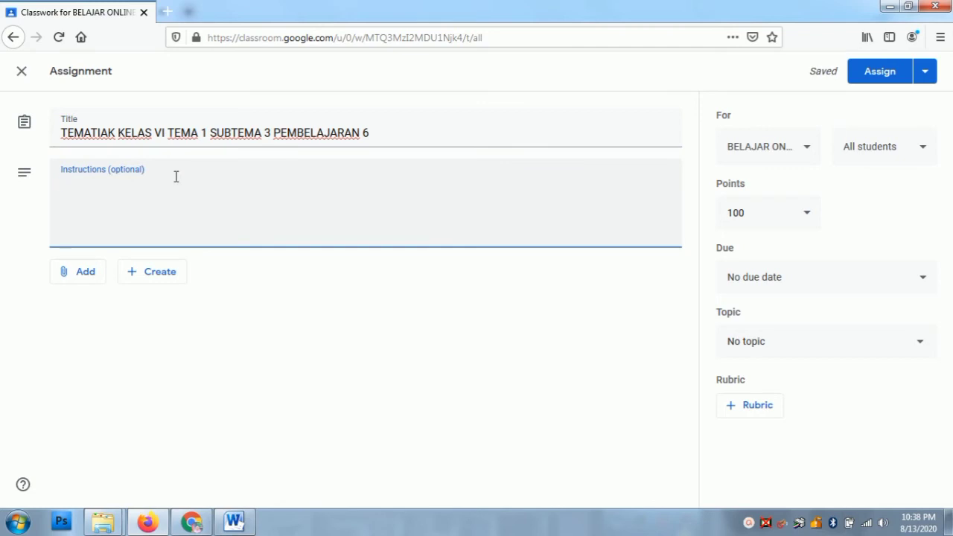
text(Buka Halamn)
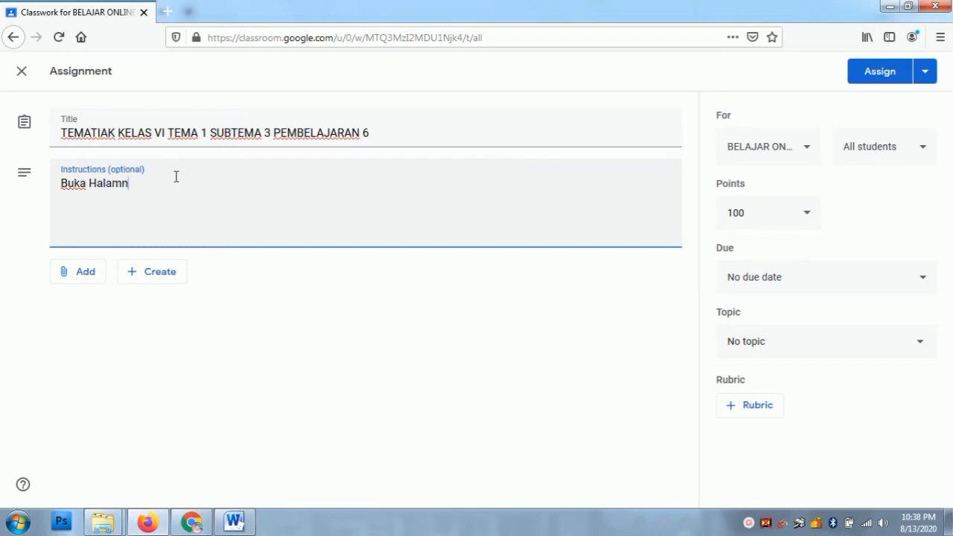
text( ...........)
text(. kem)
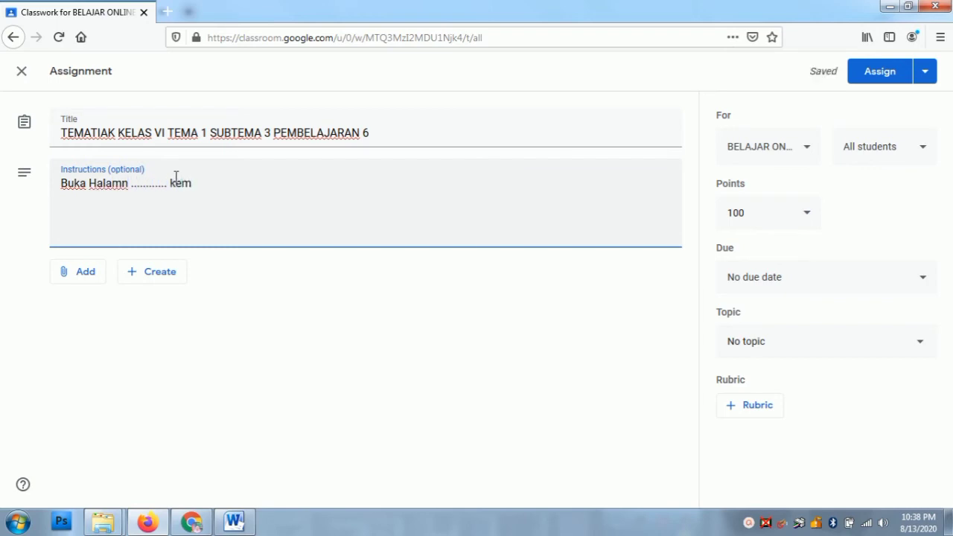
text(udian kerjak)
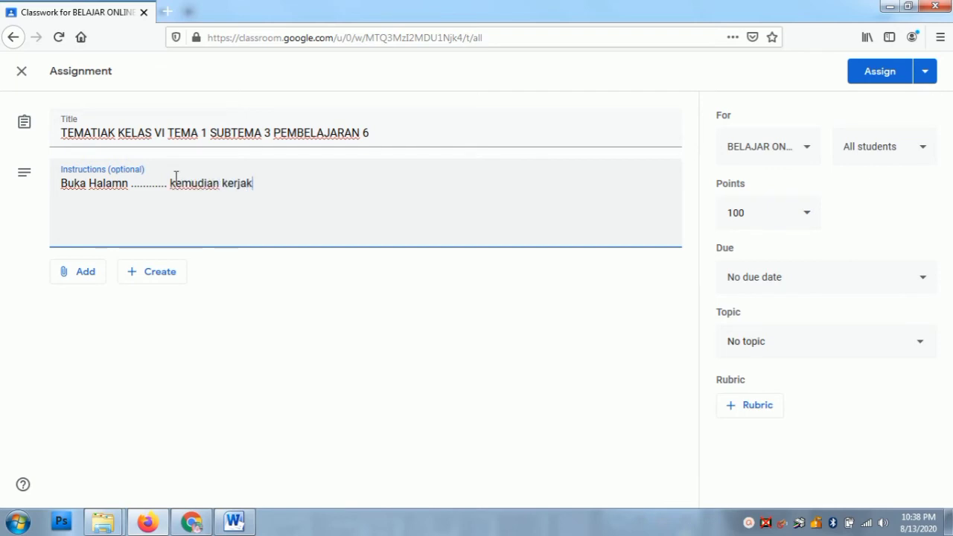
text(an tugas di bawah ini.)
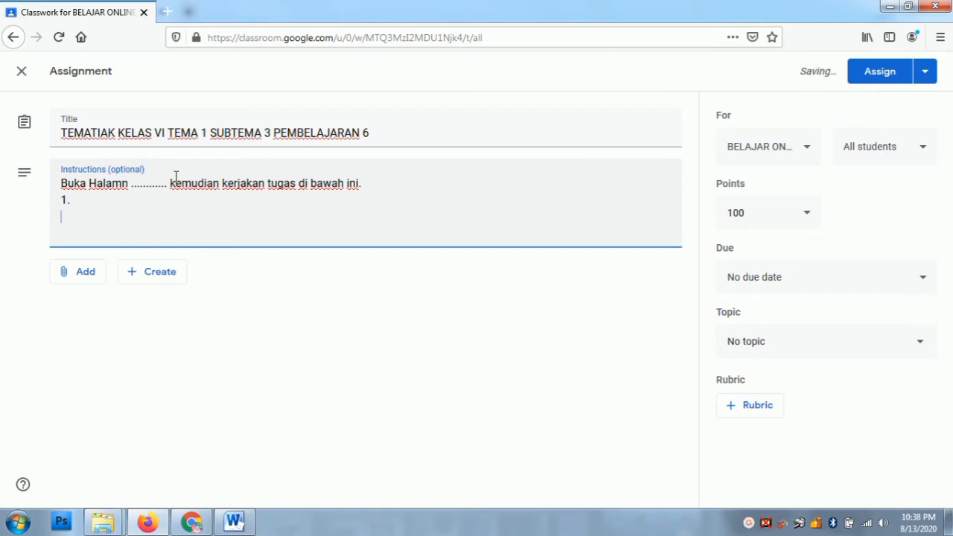
Complete an empty numbered list from 1. to 4. below the instruction sentence, one number per line
text(2.)
key(Return)
text(3.)
key(Return)
text(4.)
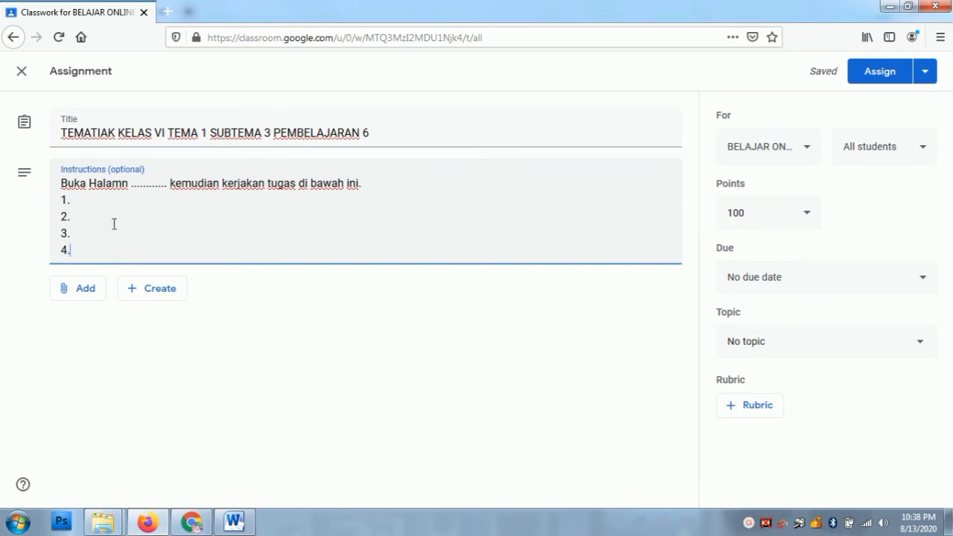
click(93, 199)
click(87, 216)
click(83, 242)
click(84, 240)
click(86, 233)
click(119, 348)
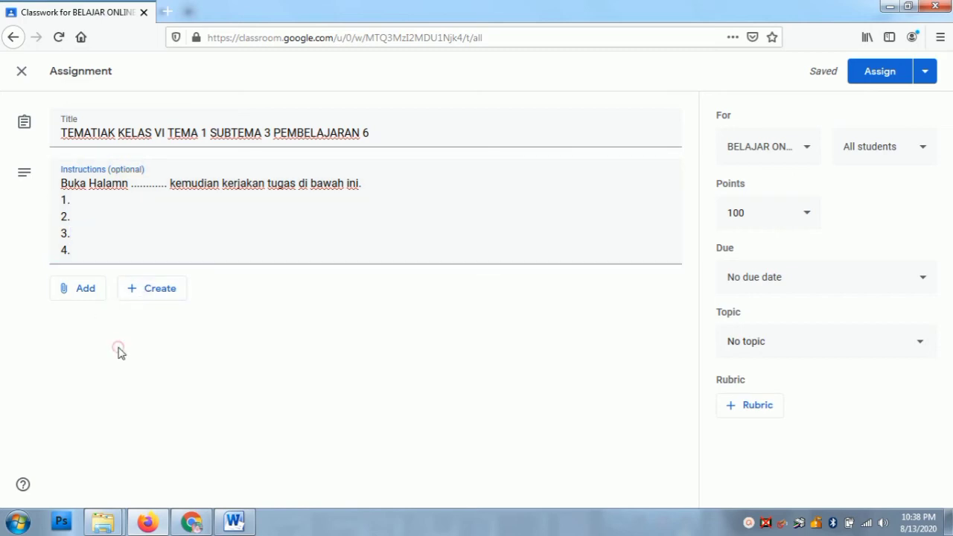
Check the assignment's attachment options, open YouTube in a new browser tab and search for "catatan guru"
click(81, 294)
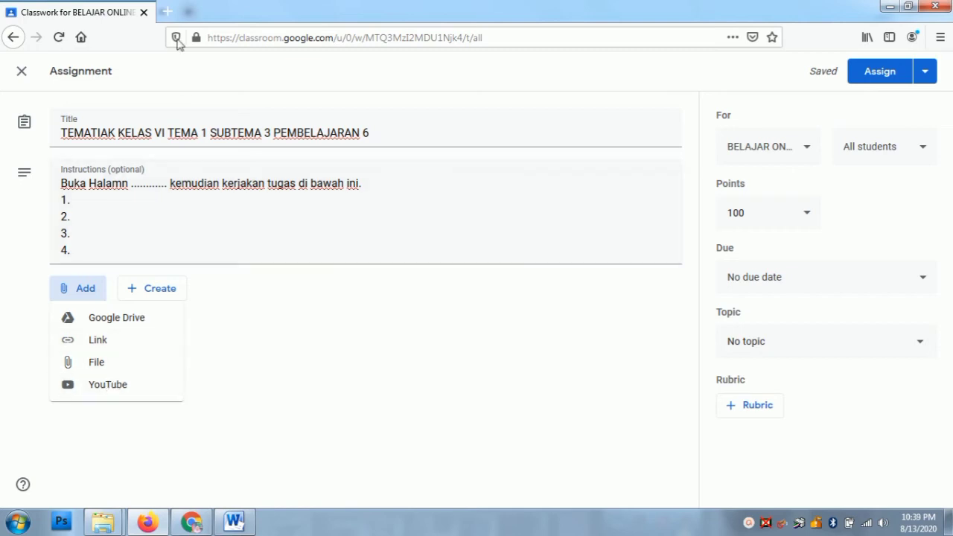
click(169, 11)
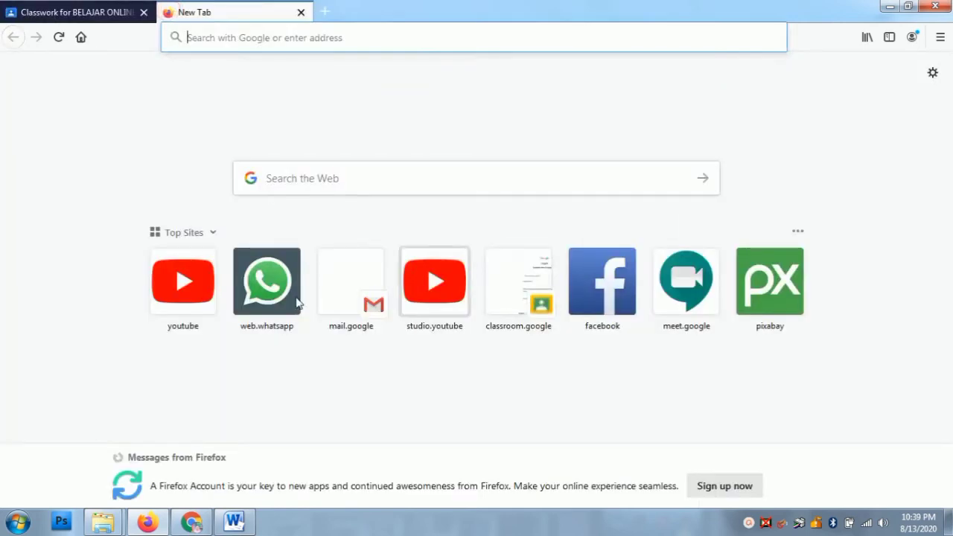
click(195, 283)
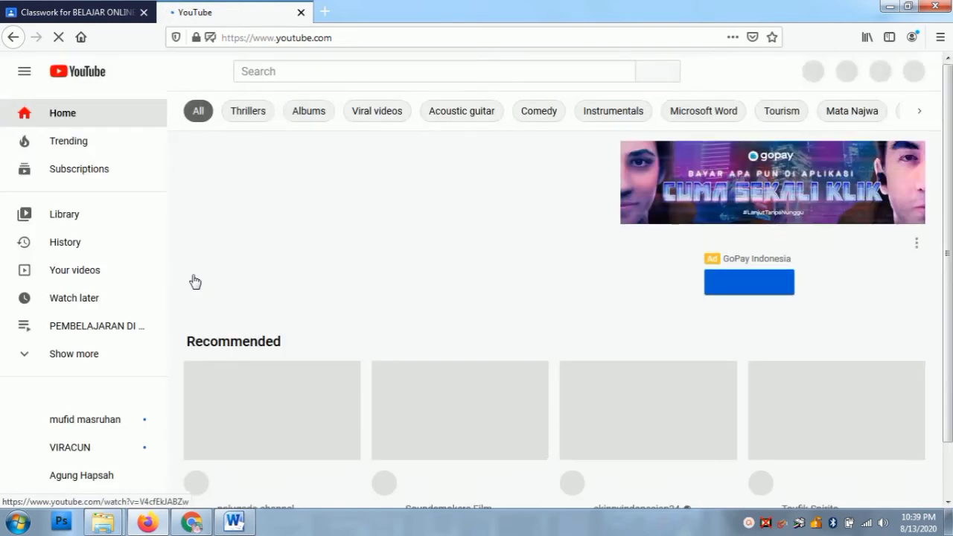
click(262, 72)
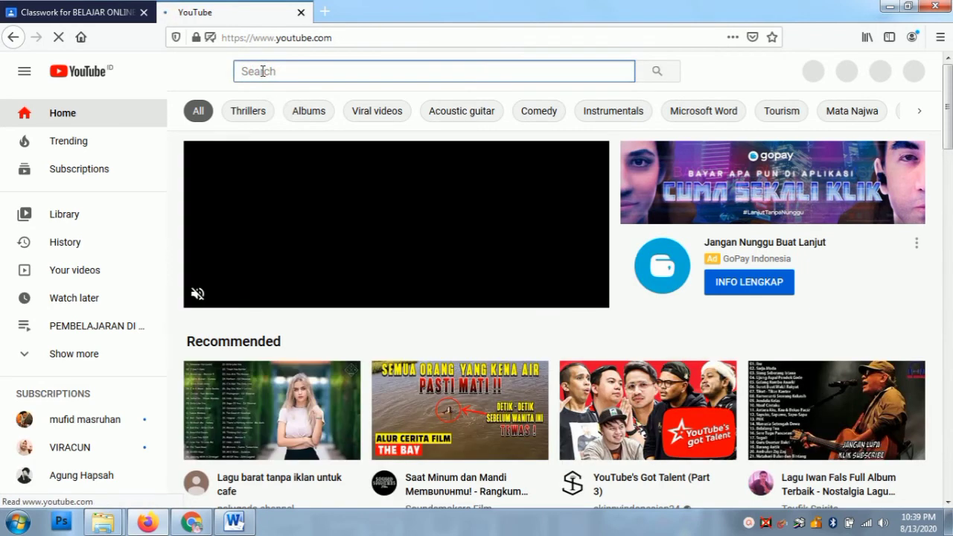
text(catatan guru)
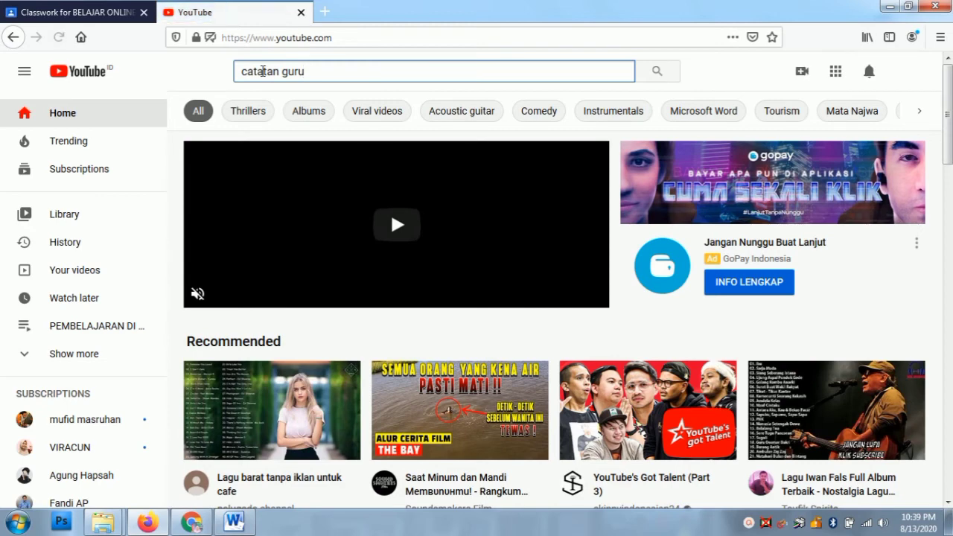
key(Return)
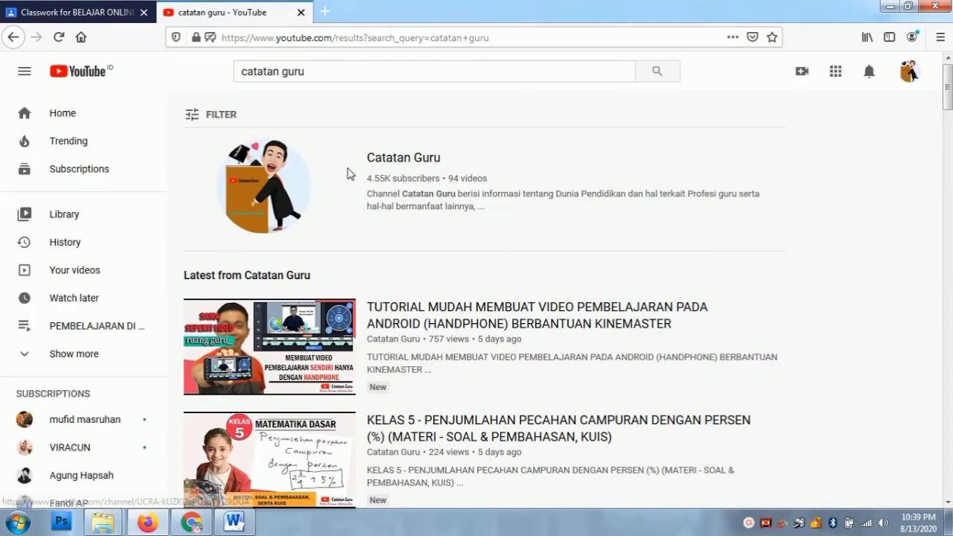
Open the first video of the Catatan Guru channel's playlist PEMBELAJARAN DI SEKOLAH DASAR and pause its playback
click(391, 162)
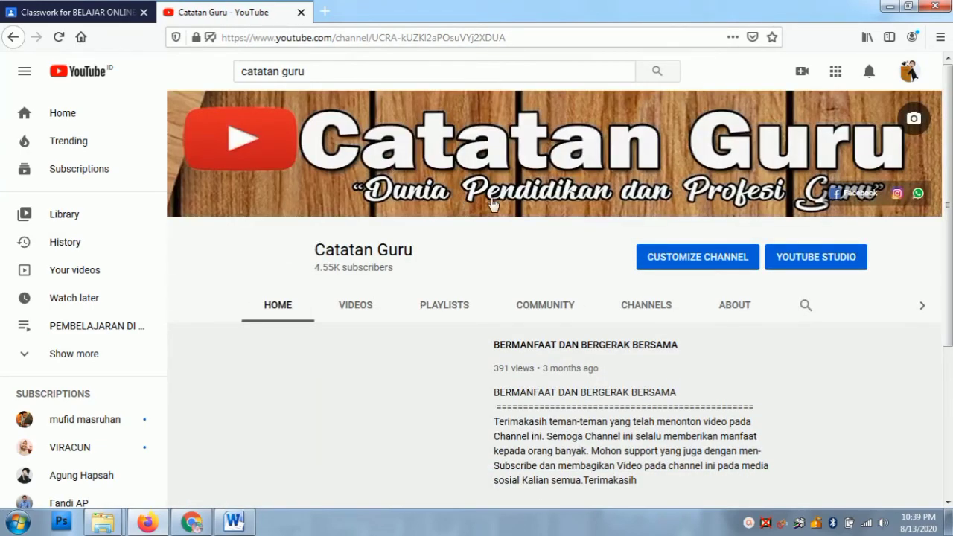
scroll(950, 110, down, 2)
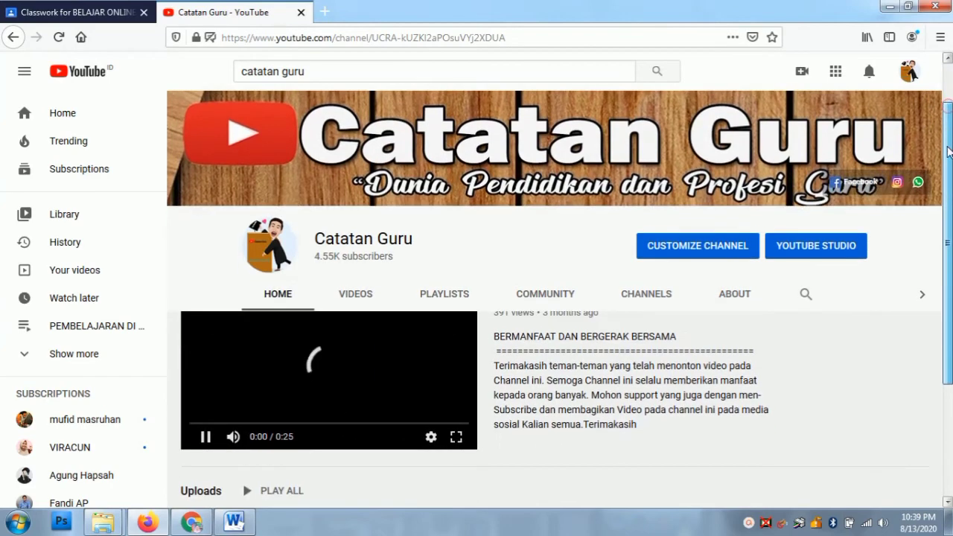
click(440, 254)
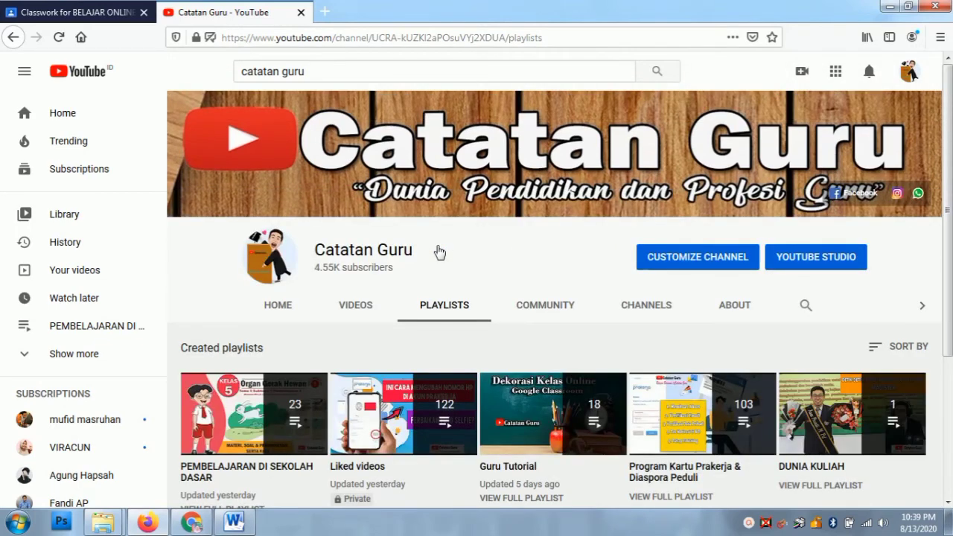
click(225, 478)
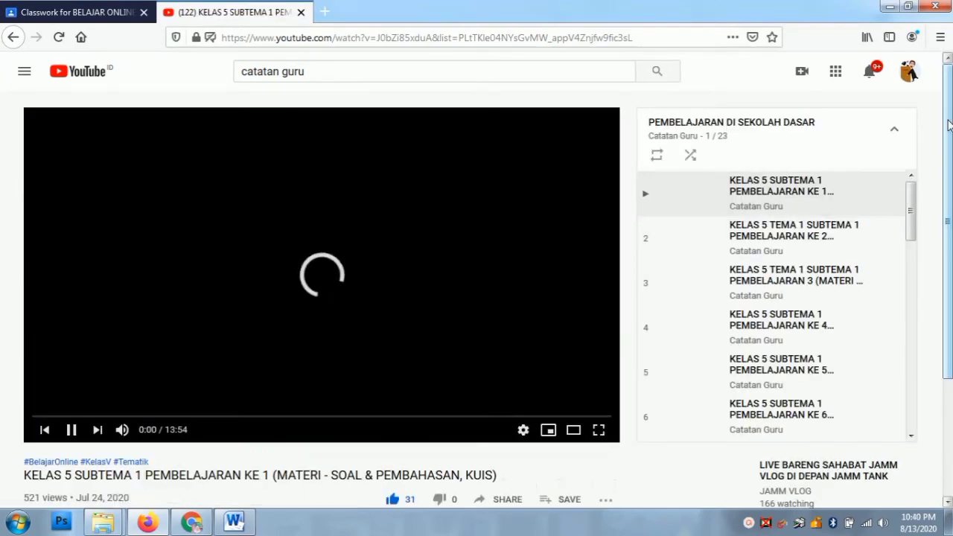
scroll(912, 216, down, 5)
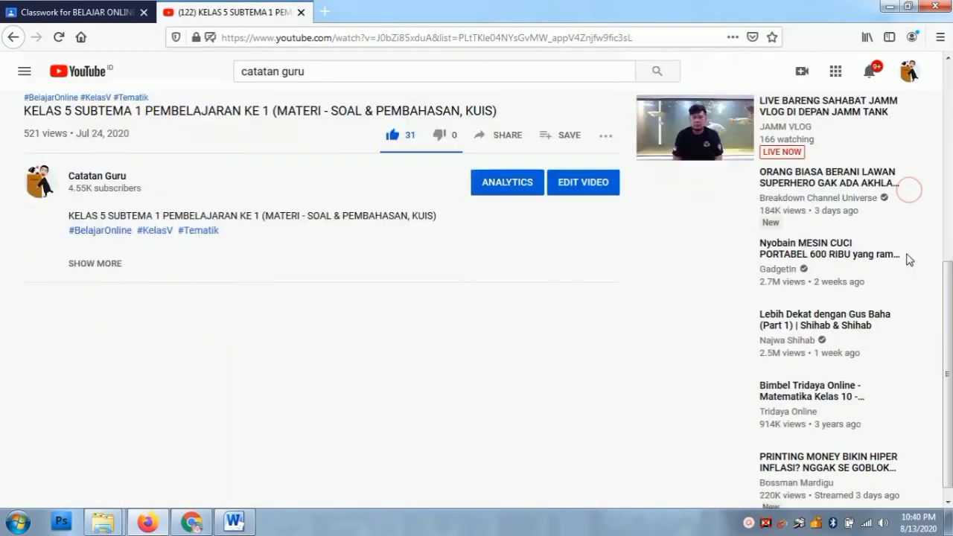
scroll(911, 194, up, 5)
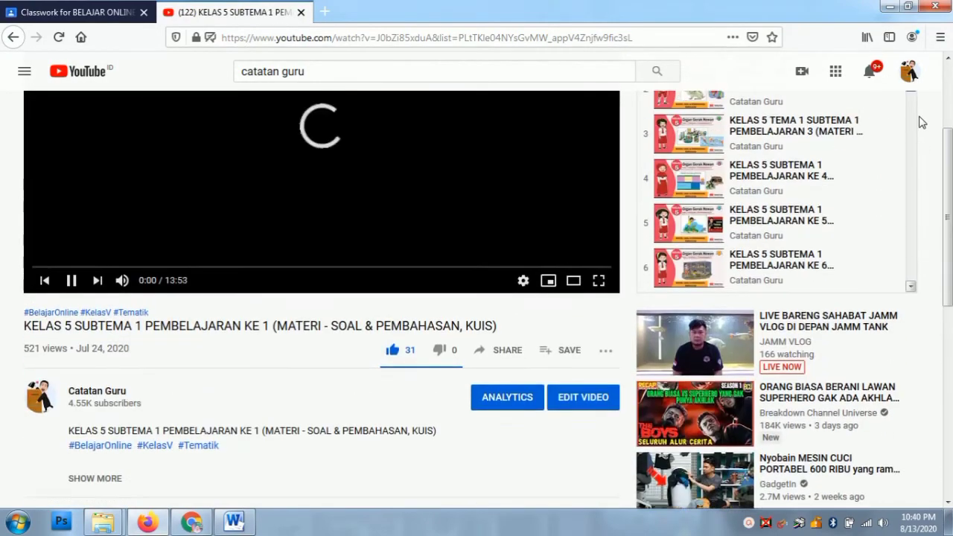
mouse_move(910, 111)
mouse_down()
mouse_move(909, 225)
mouse_move(903, 111)
mouse_up()
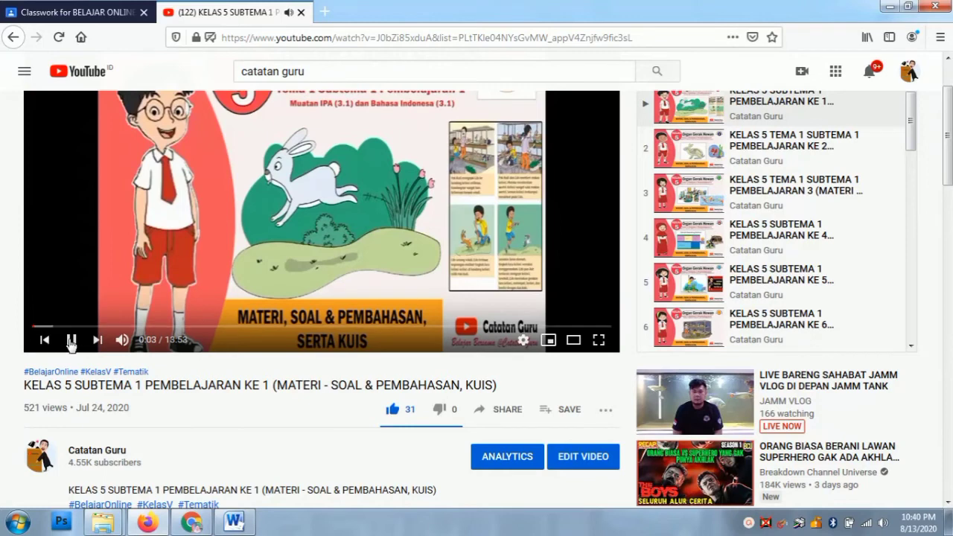
click(72, 340)
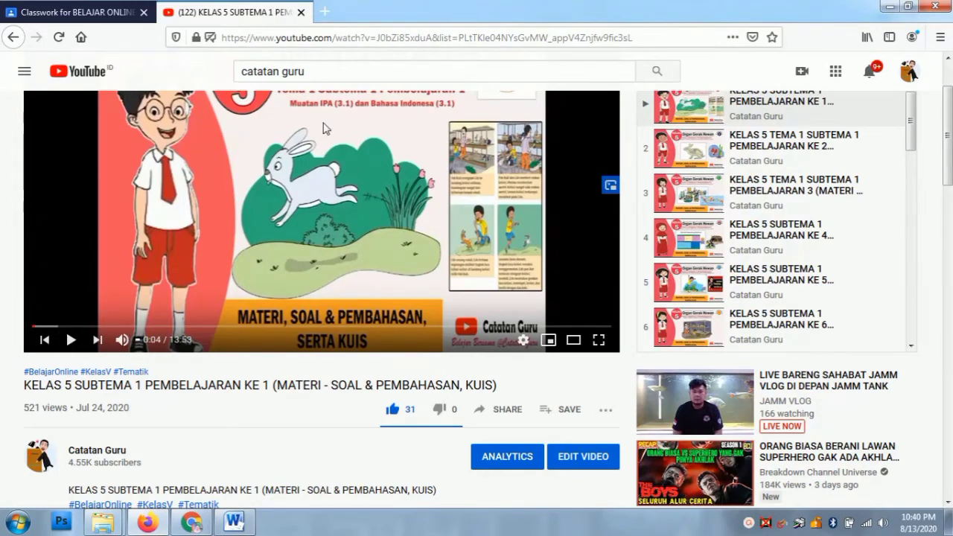
Copy the share link of the video KELAS 5 SUBTEMA 1 PEMBELAJARAN KE 1 and close the sharing dialog
click(361, 37)
click(362, 37)
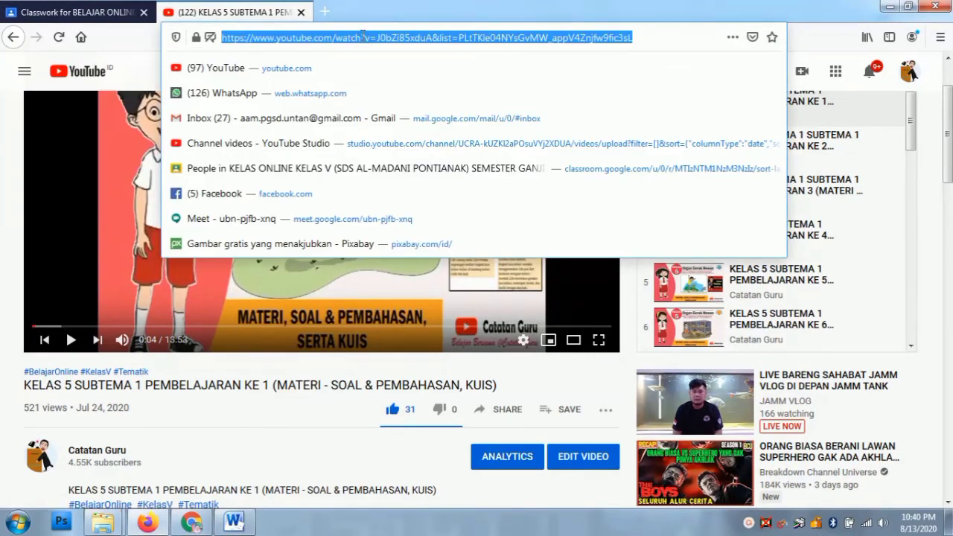
click(508, 411)
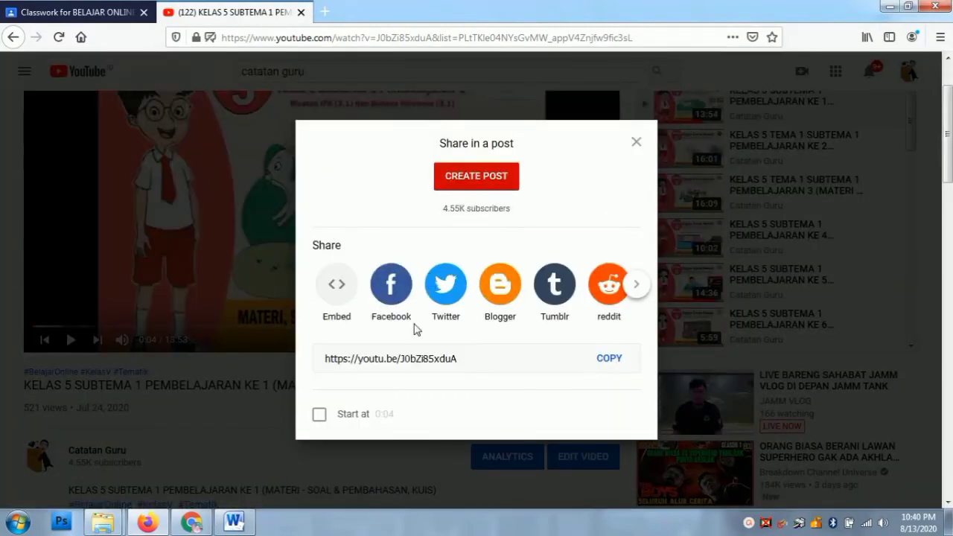
click(610, 358)
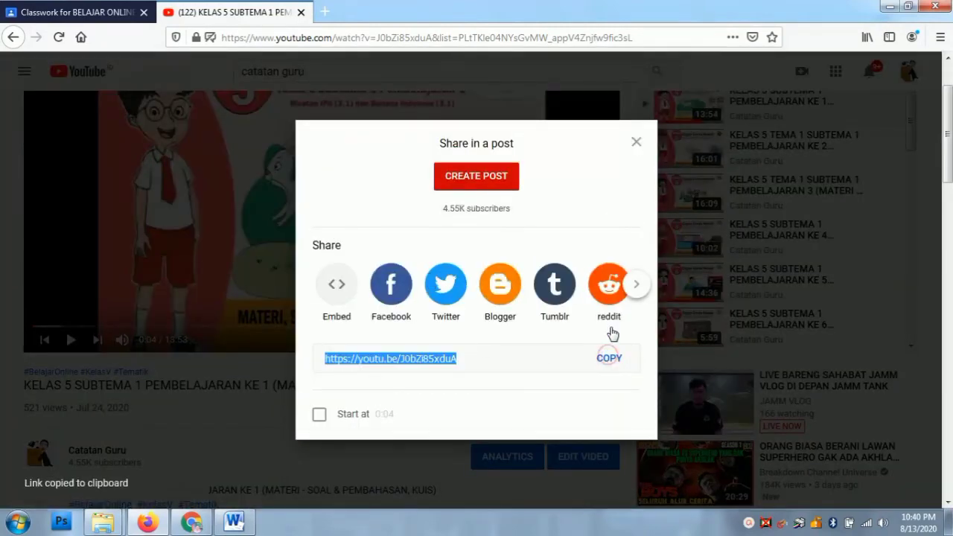
click(636, 142)
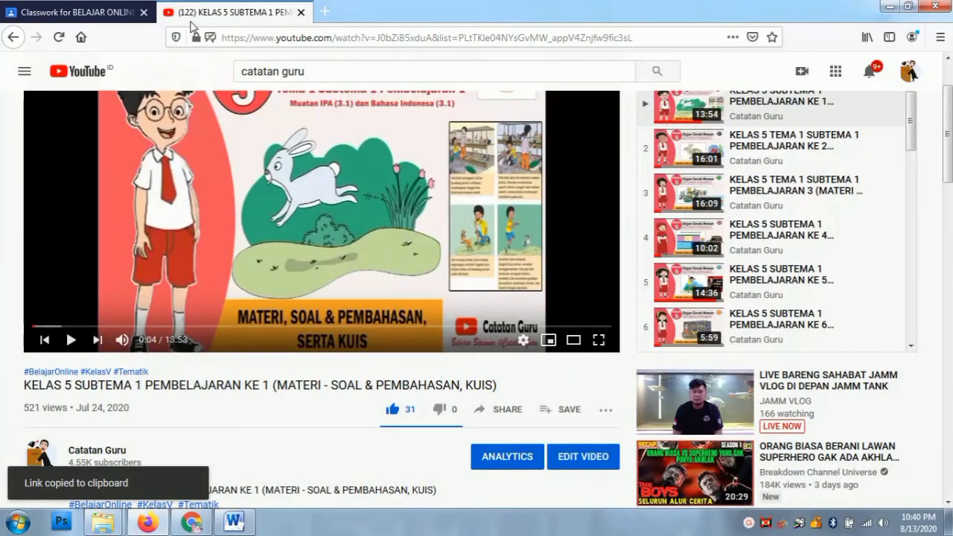
click(91, 12)
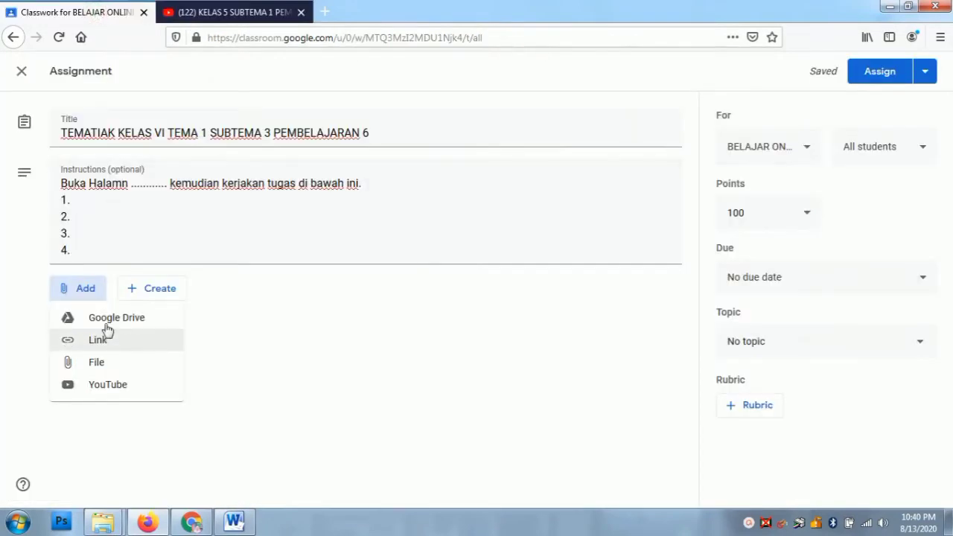
click(82, 294)
click(83, 295)
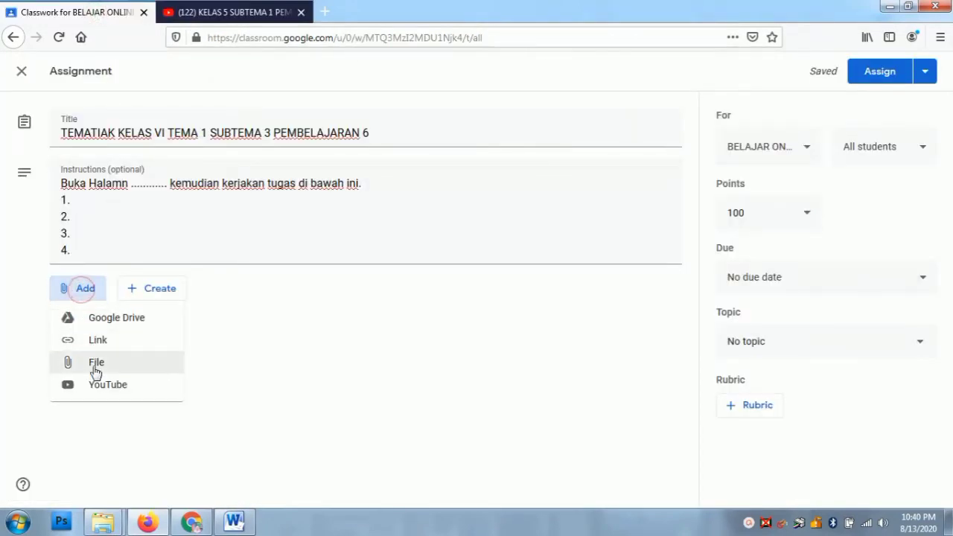
click(96, 386)
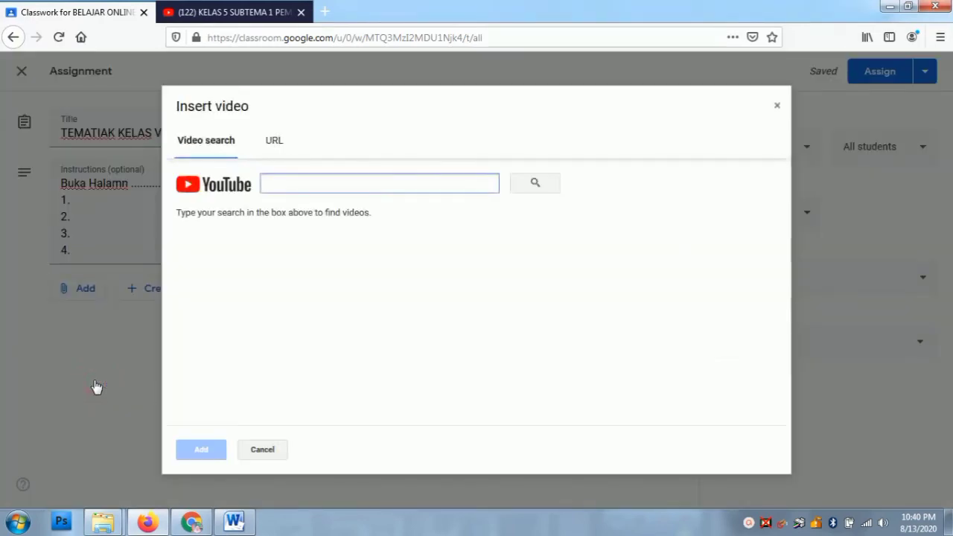
click(274, 152)
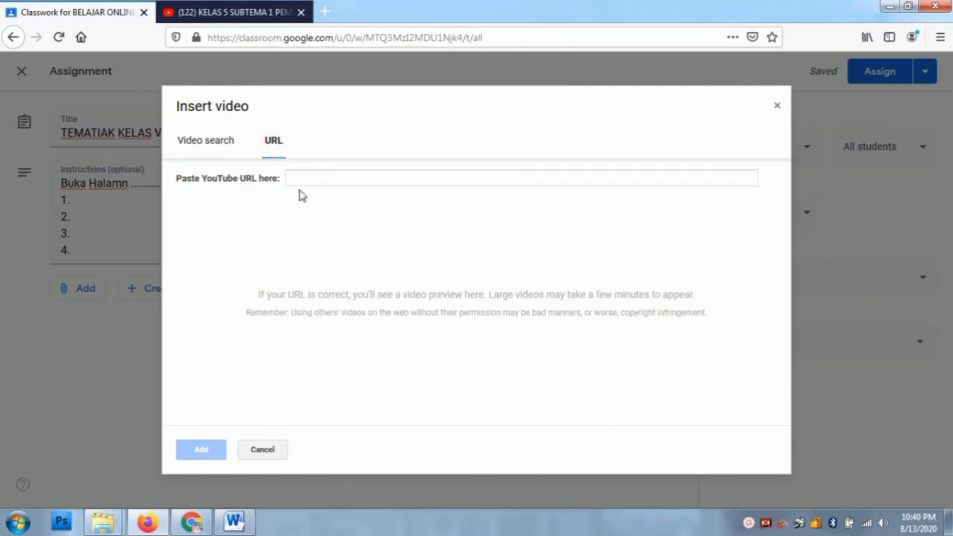
key(ctrl+v)
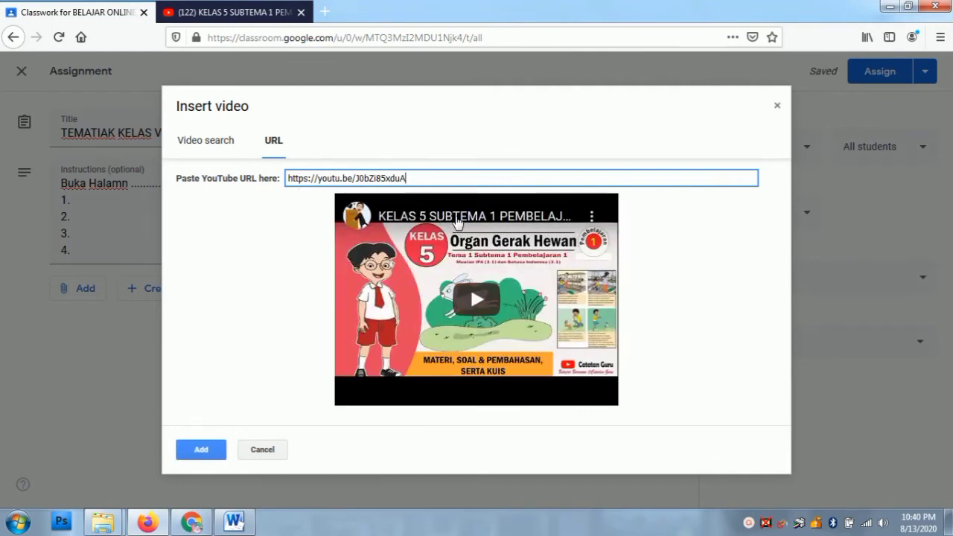
click(200, 451)
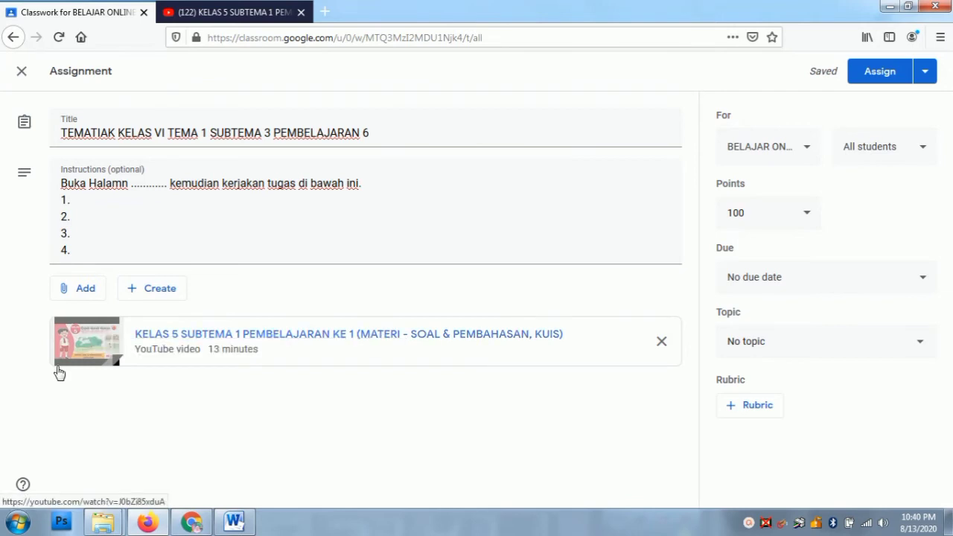
Correct the misspelled word "Halamn" to "Halaman" in the assignment's instructions
click(121, 191)
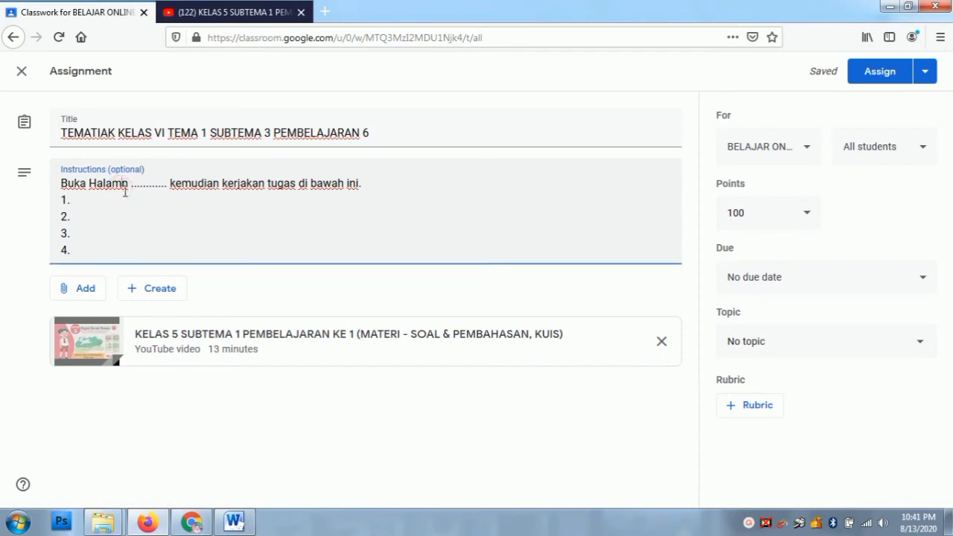
text(a)
click(77, 248)
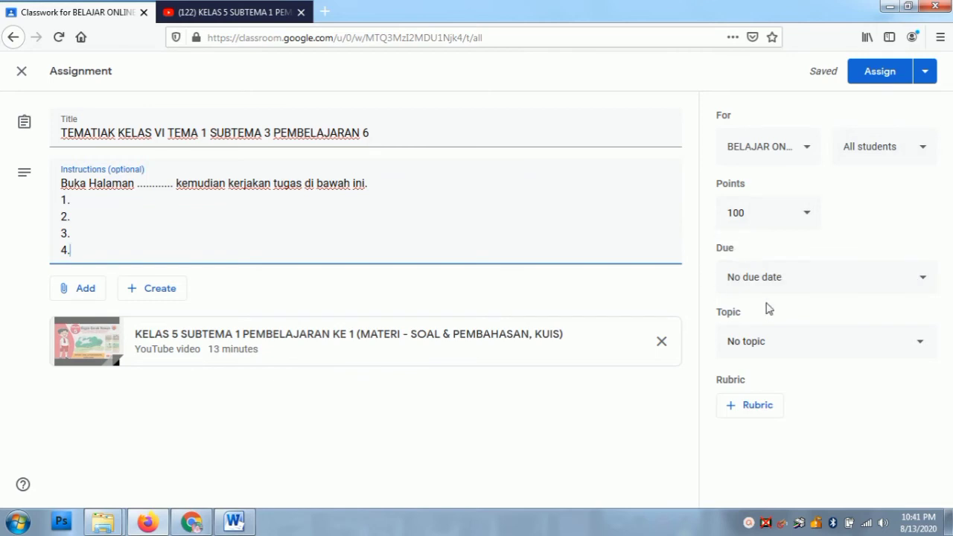
Set the assignment's due date to Aug 14, 2020 at 11:59 PM
click(916, 281)
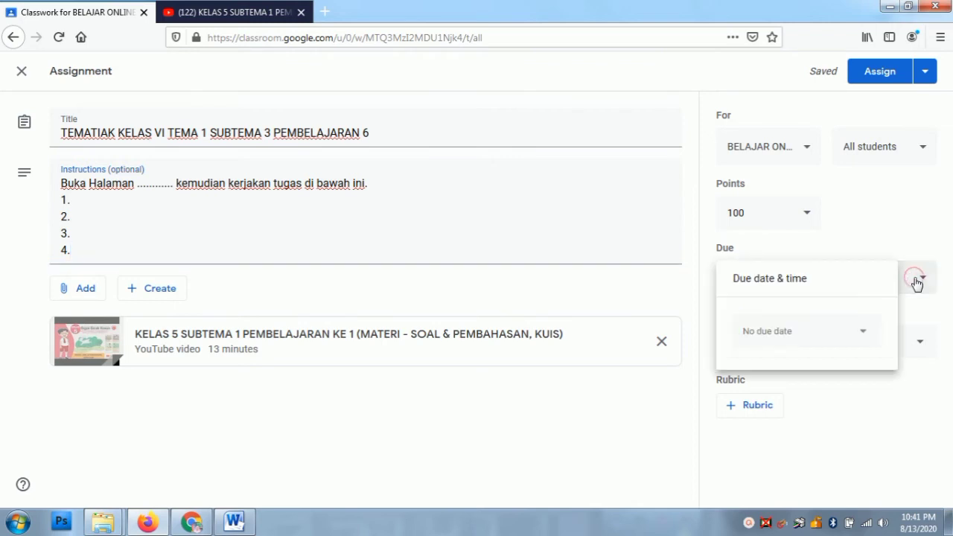
click(862, 335)
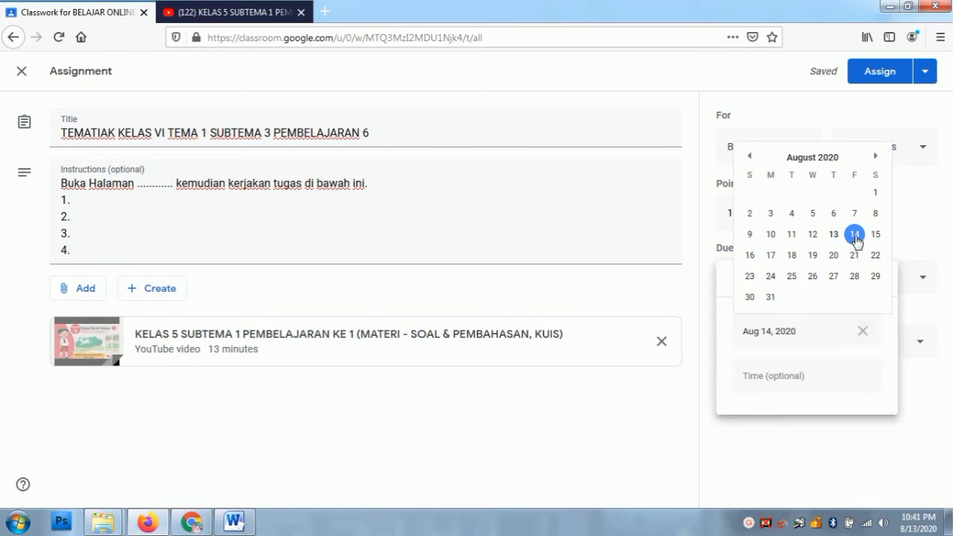
click(854, 235)
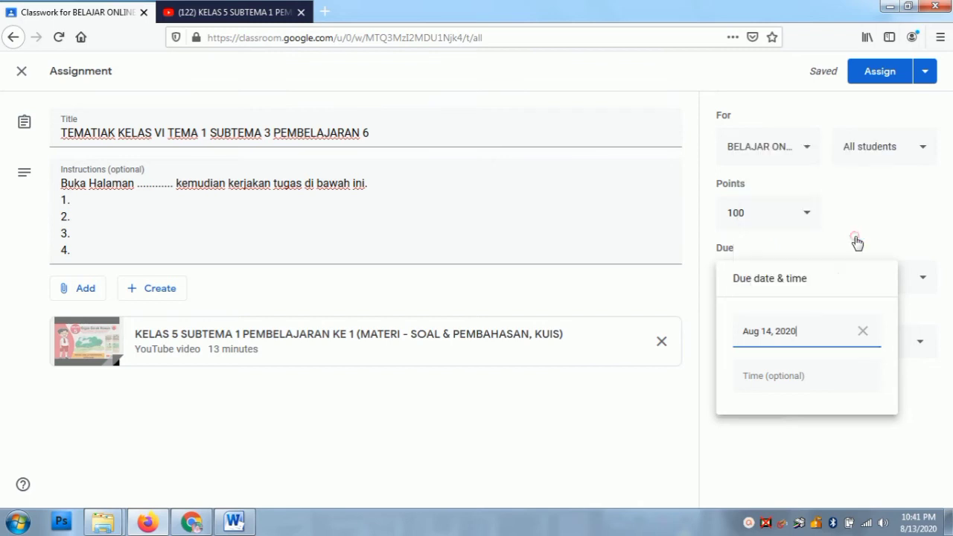
click(795, 378)
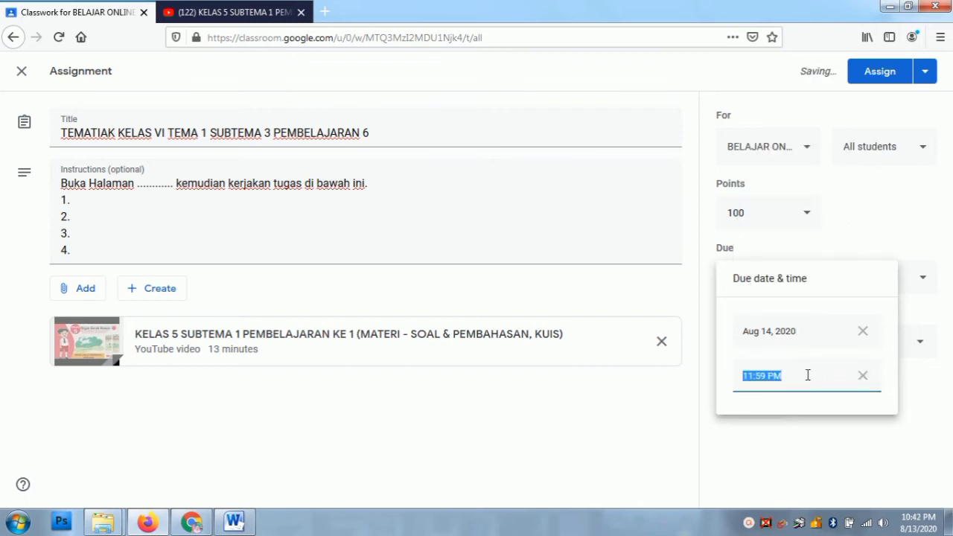
click(828, 377)
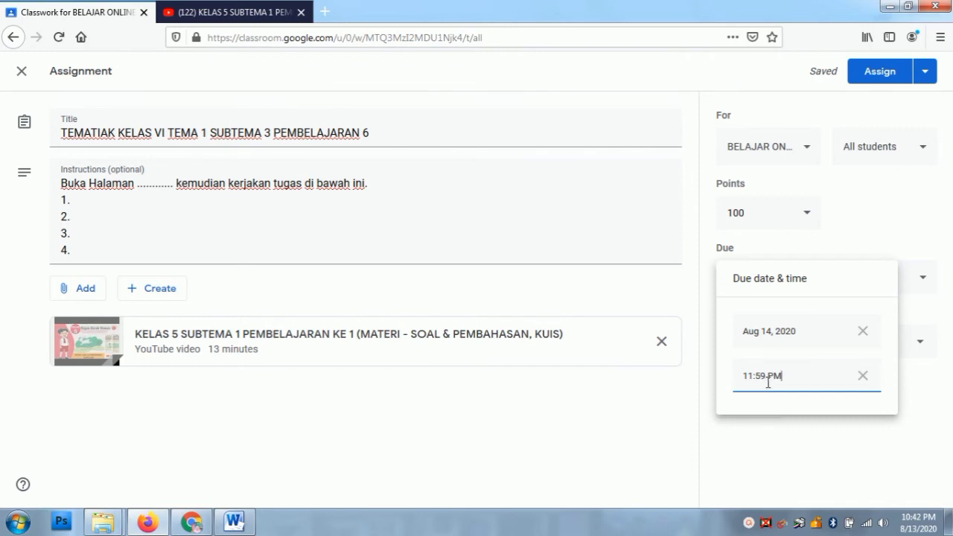
click(896, 231)
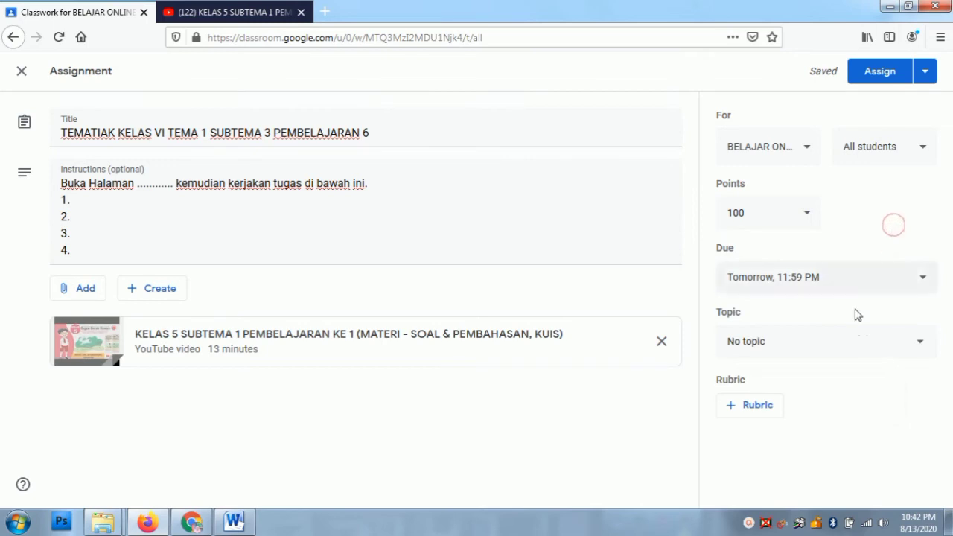
File the assignment under the TEMATIK topic and assign it to the class
click(770, 345)
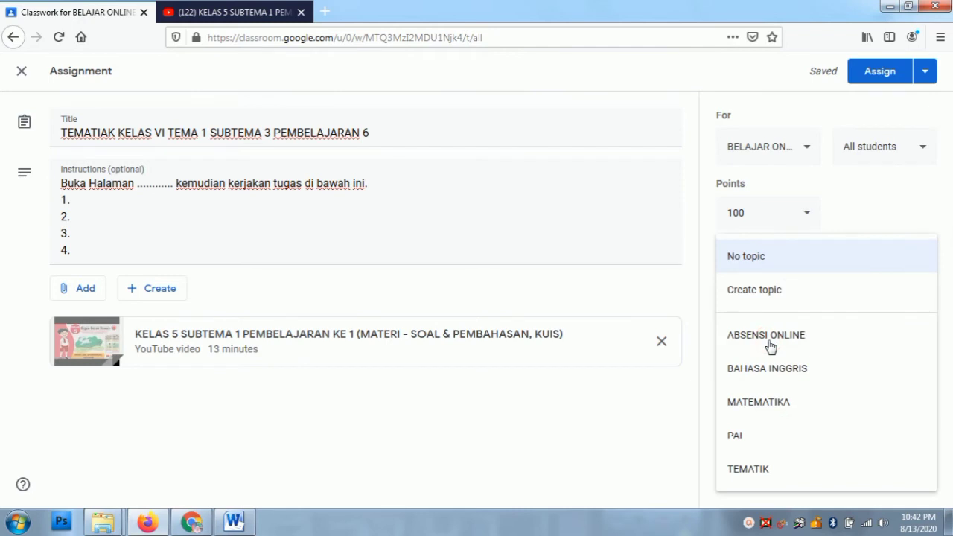
click(755, 469)
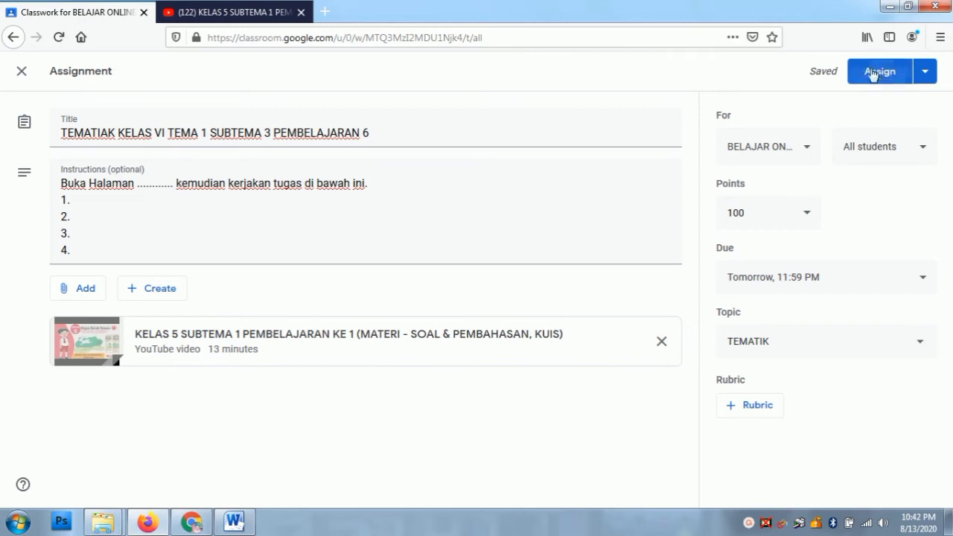
click(86, 291)
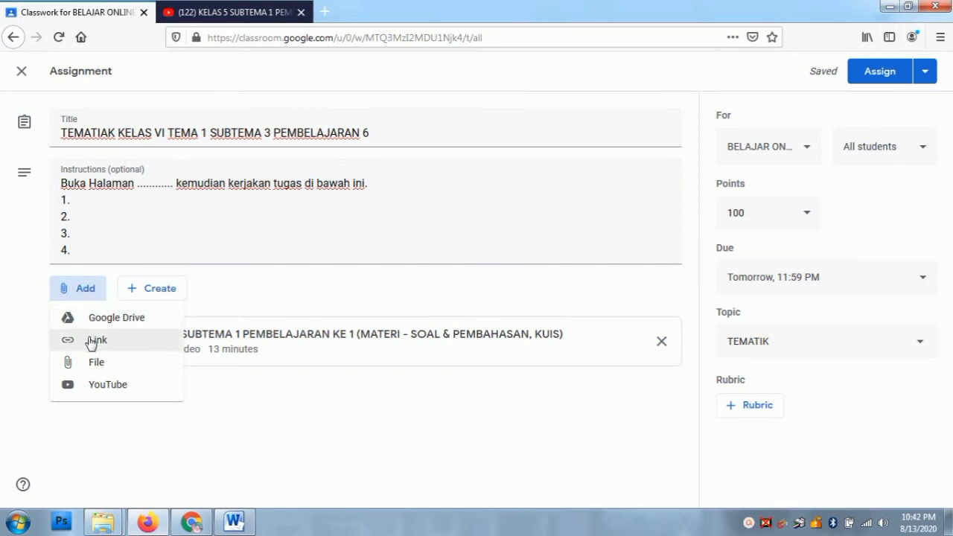
click(326, 428)
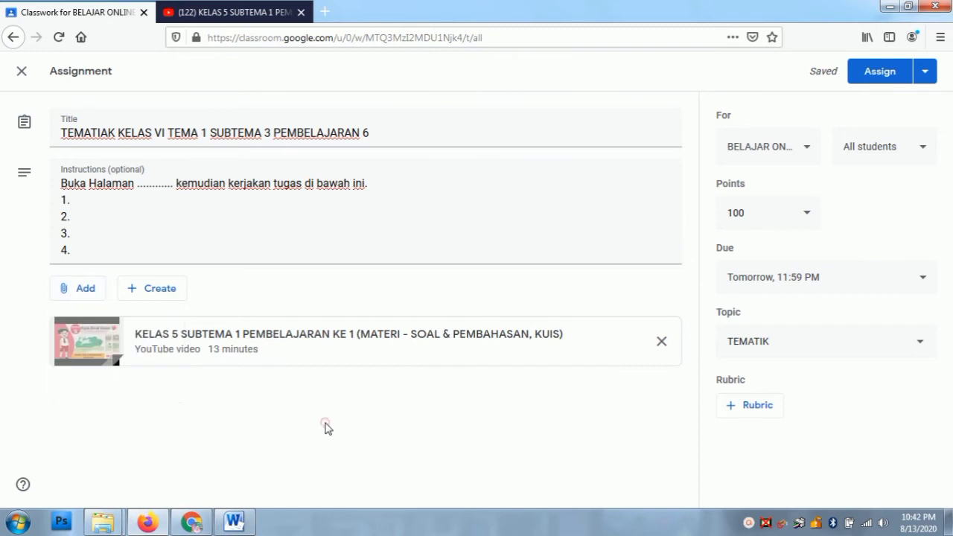
click(871, 75)
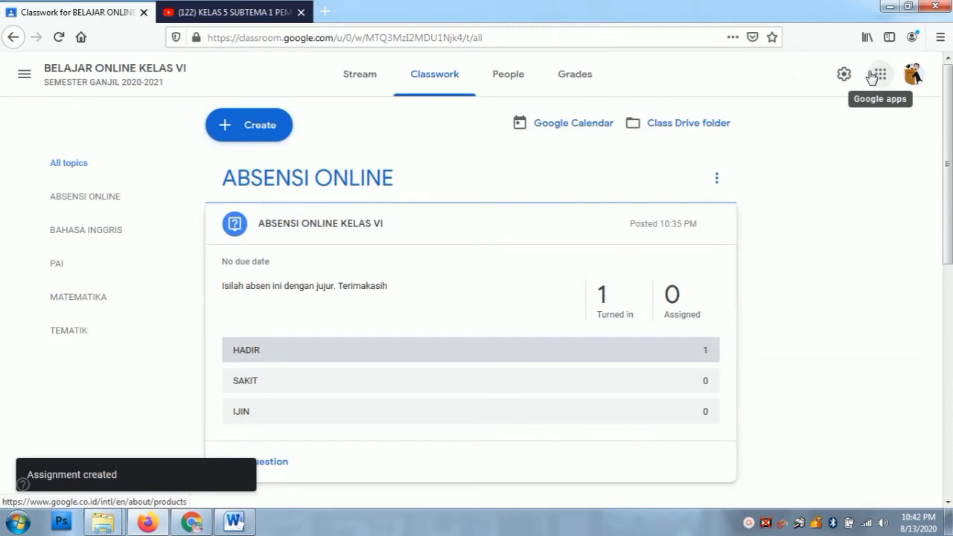
Review the posted assignment under the TEMATIK topic, and switch to Chrome to check the student account's class Forum
click(795, 143)
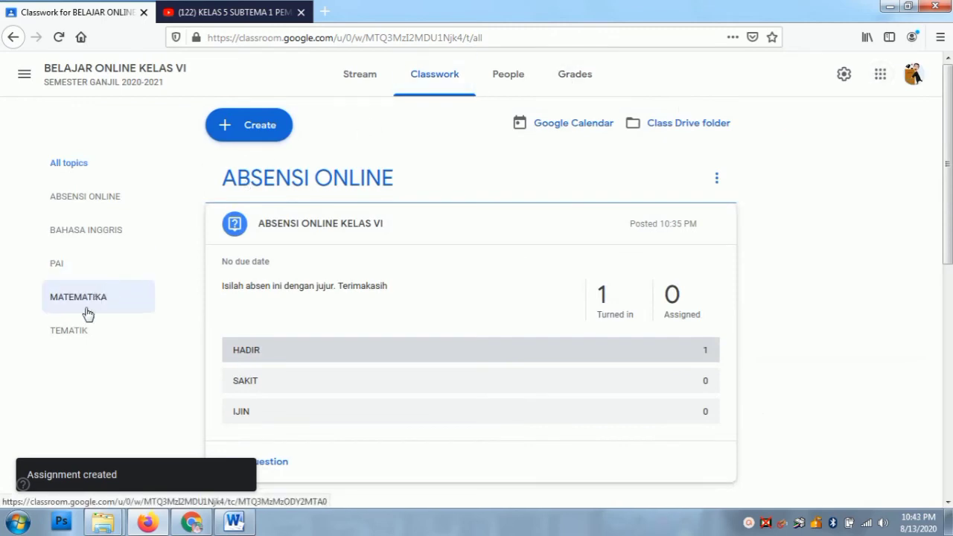
click(79, 335)
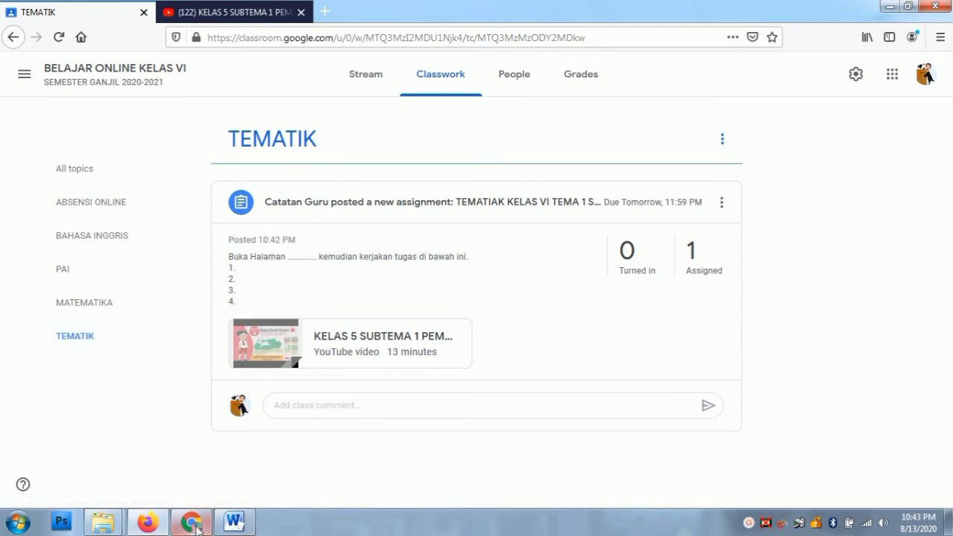
mouse_move(195, 527)
click(176, 451)
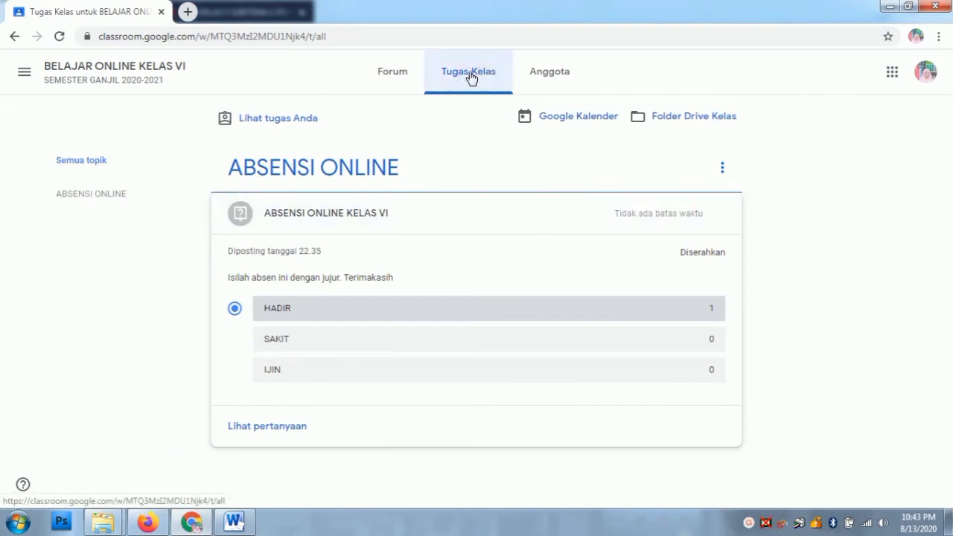
click(398, 80)
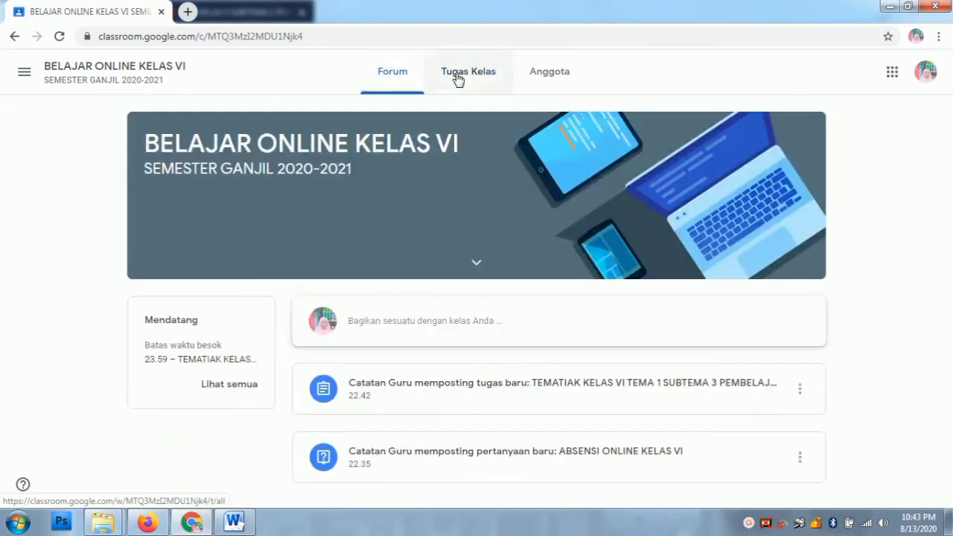
Check the student's class work and Forum pages, and open the thematic assignment's details from its Forum post
click(458, 80)
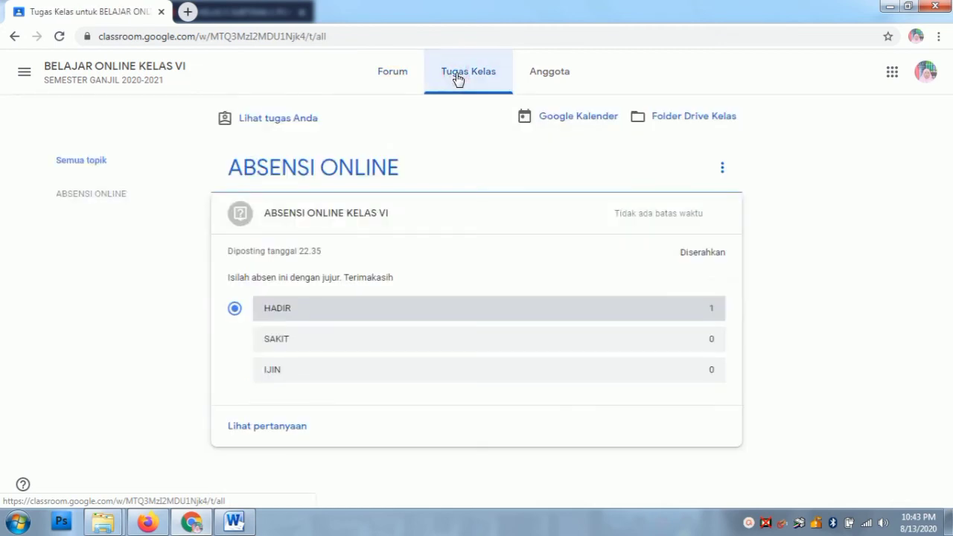
click(402, 78)
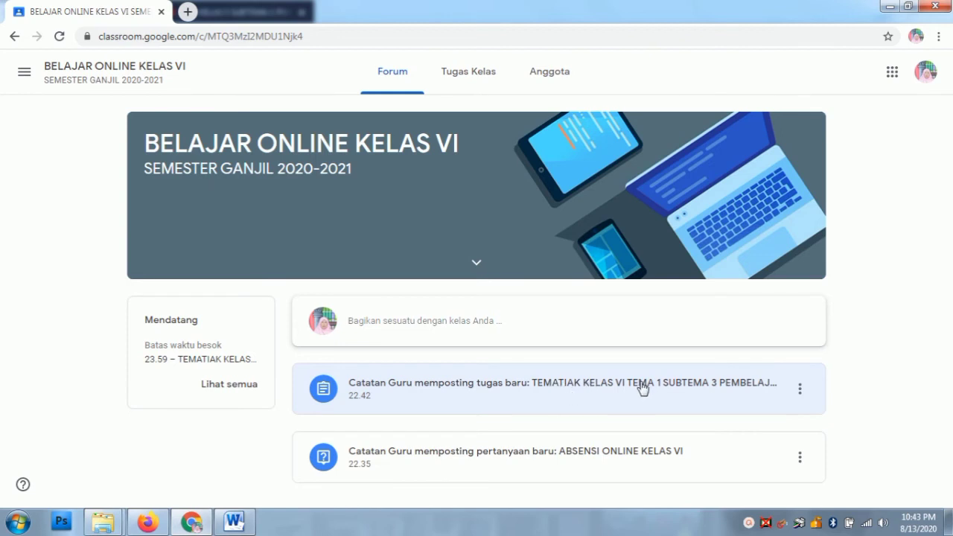
click(467, 74)
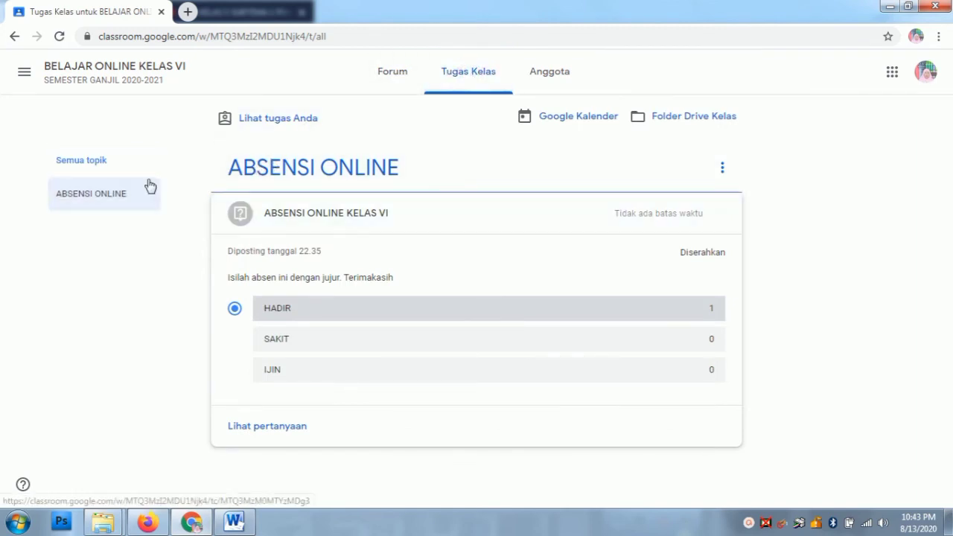
click(83, 163)
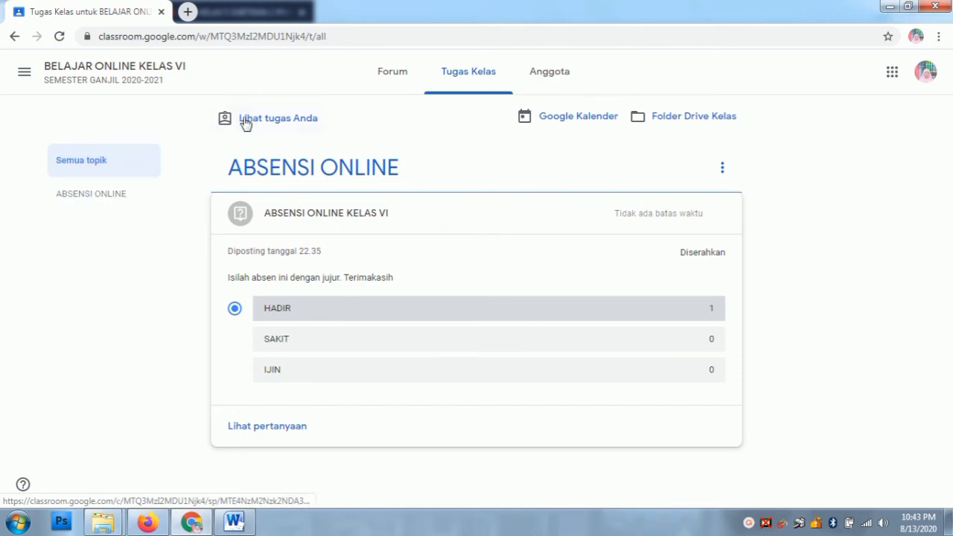
click(393, 73)
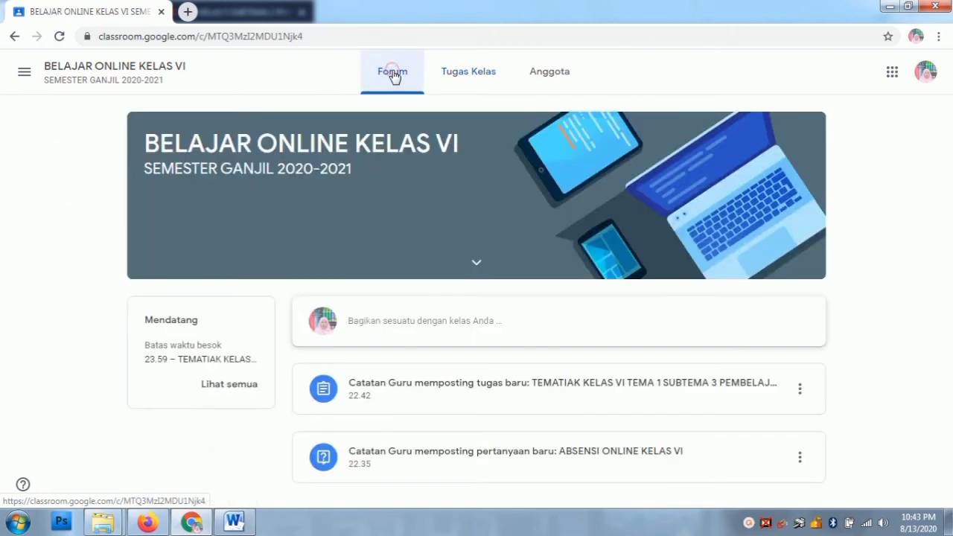
click(498, 395)
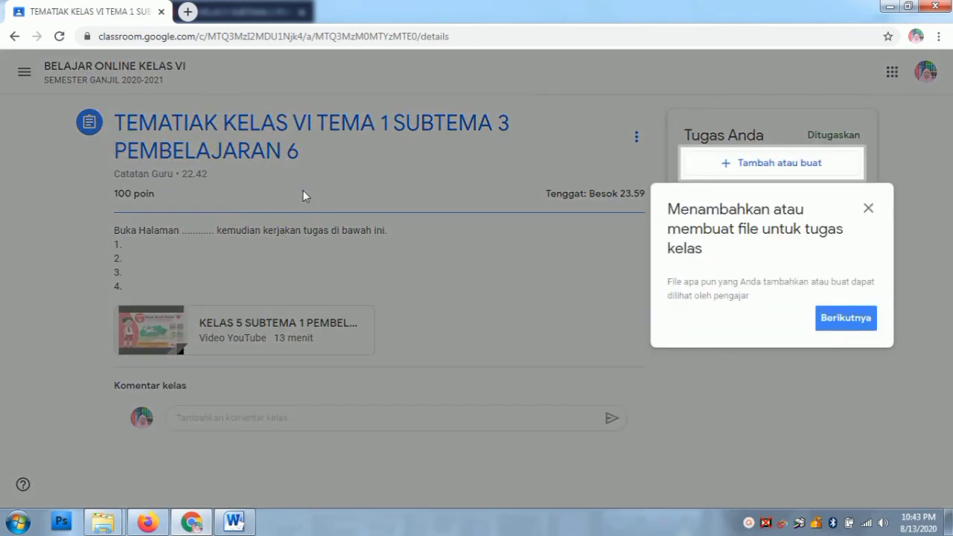
click(869, 210)
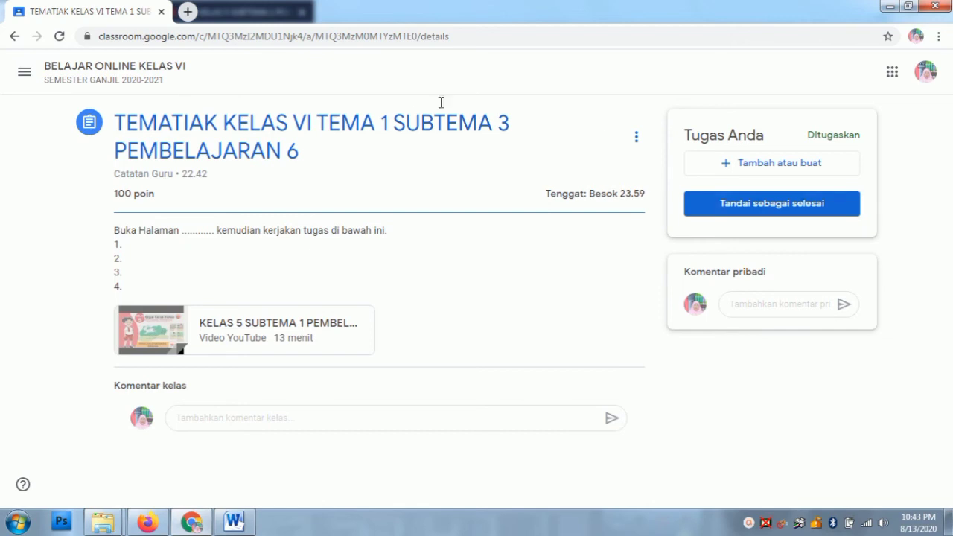
Switch to Firefox to check the TEMATIK topic in the teacher's classwork, and return to the student view in Chrome
click(146, 522)
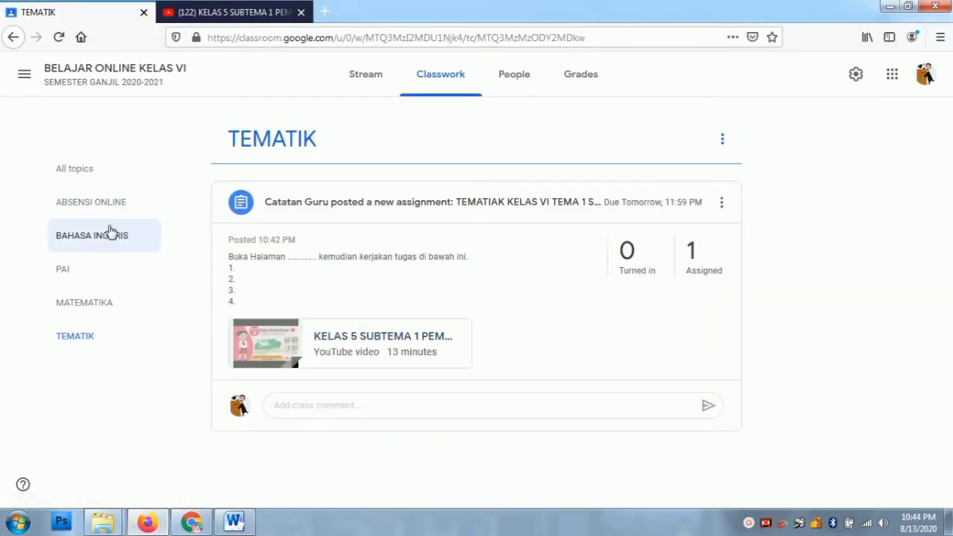
click(81, 344)
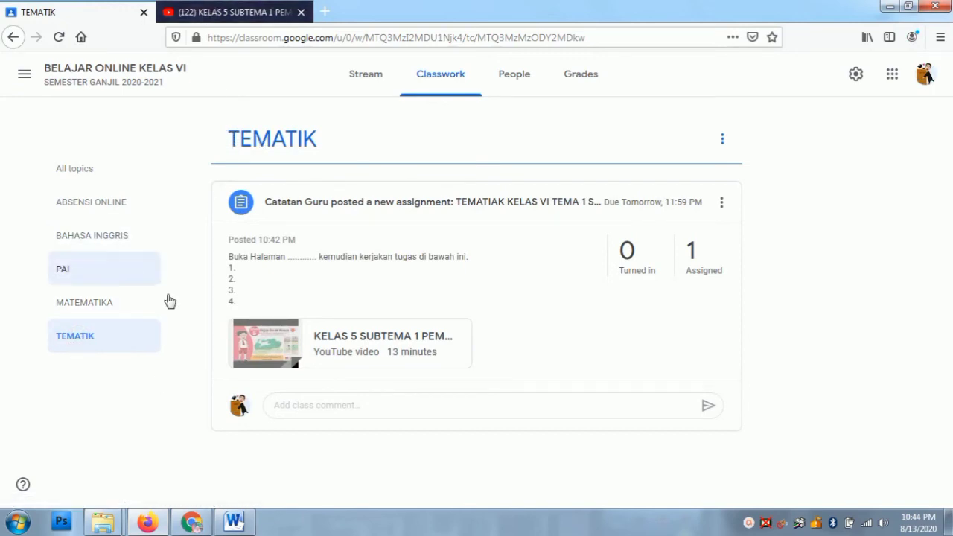
click(191, 522)
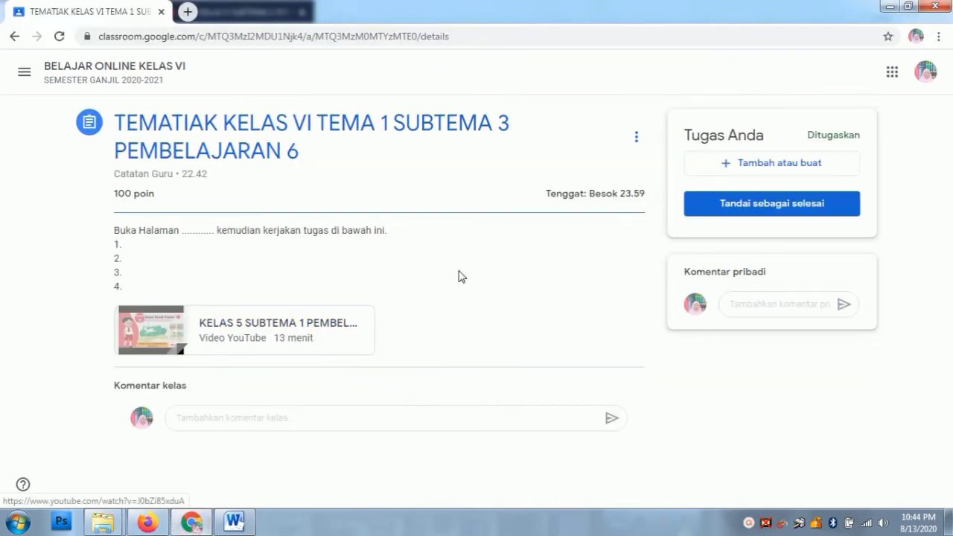
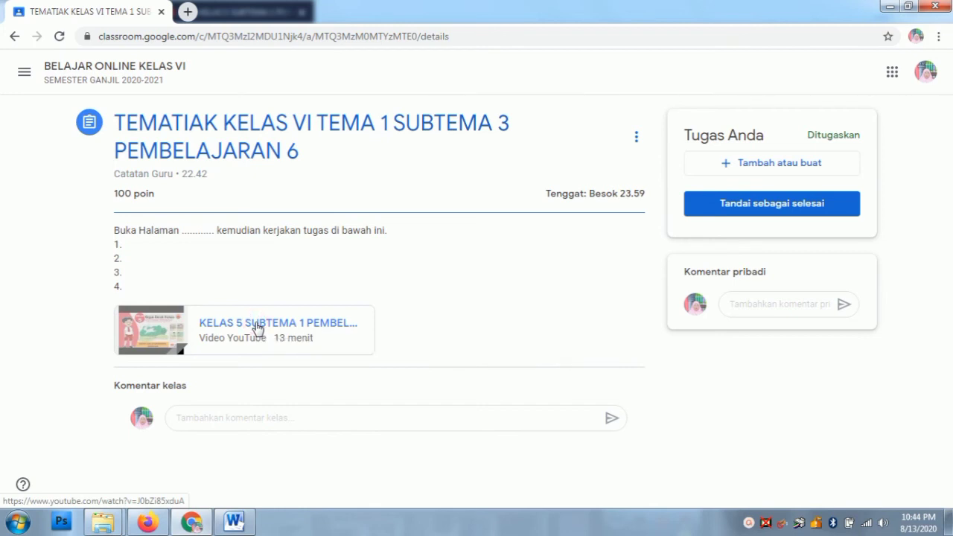
Play the YouTube video attached to the assignment briefly, pause it, and close the preview
click(179, 332)
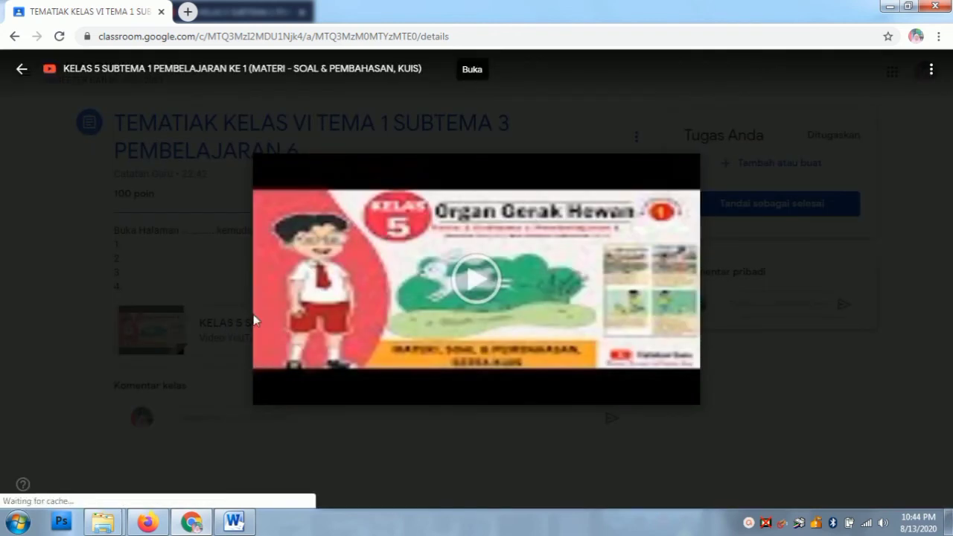
click(477, 281)
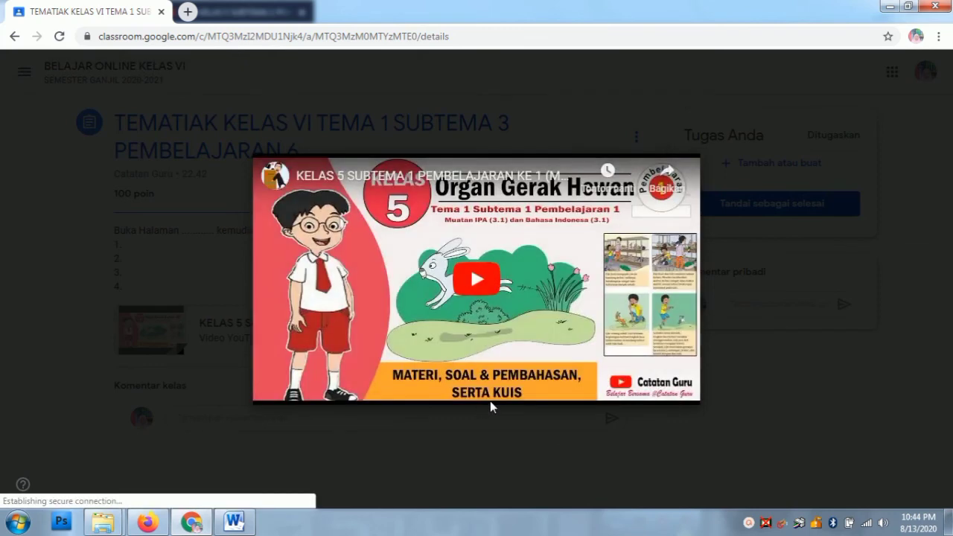
click(477, 281)
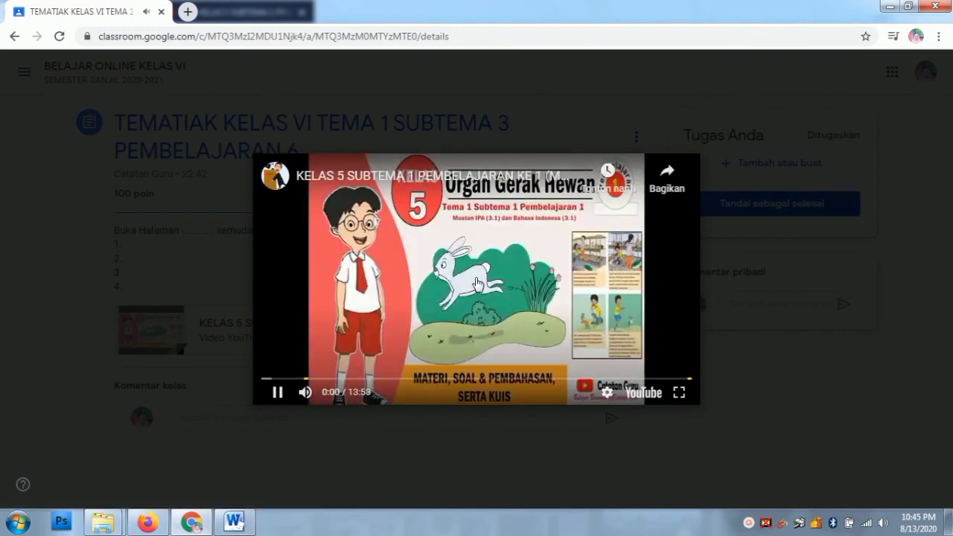
click(284, 395)
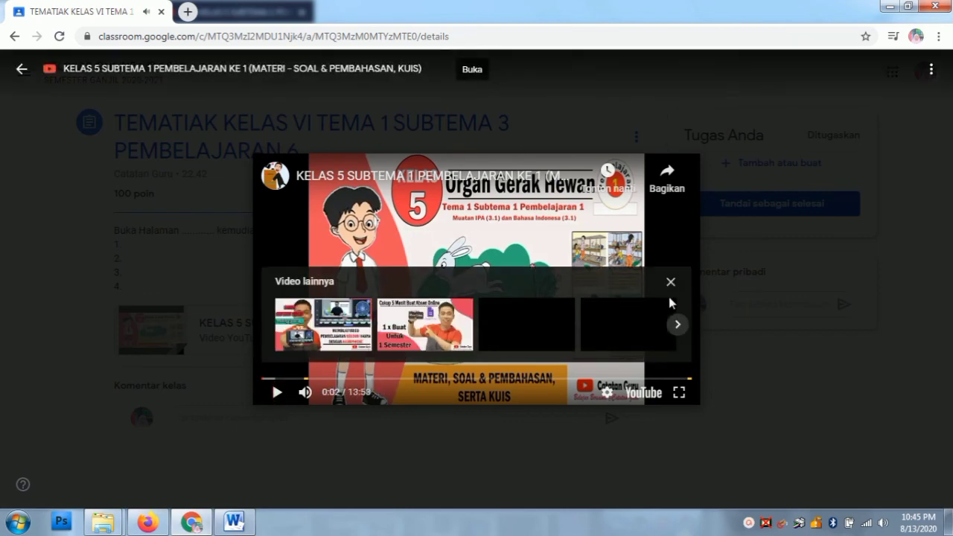
click(671, 282)
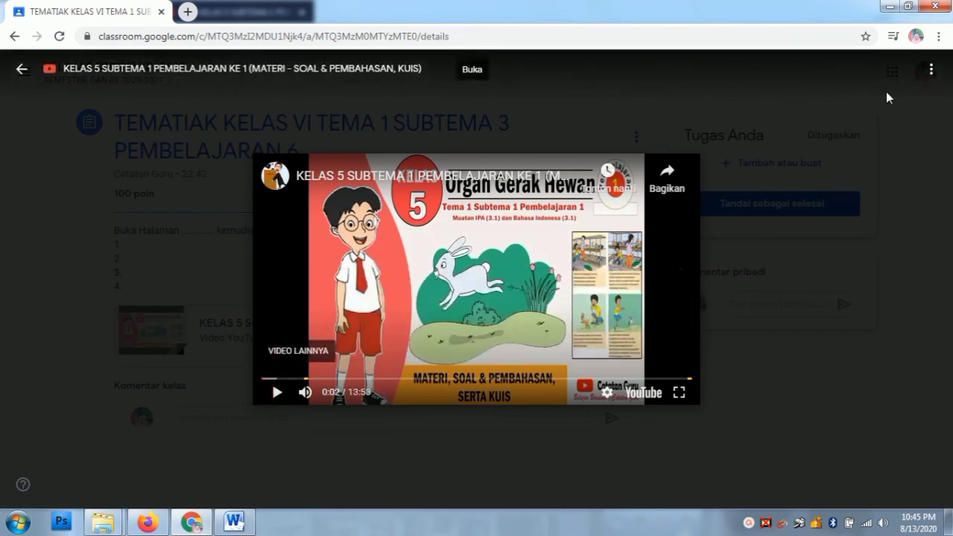
click(21, 69)
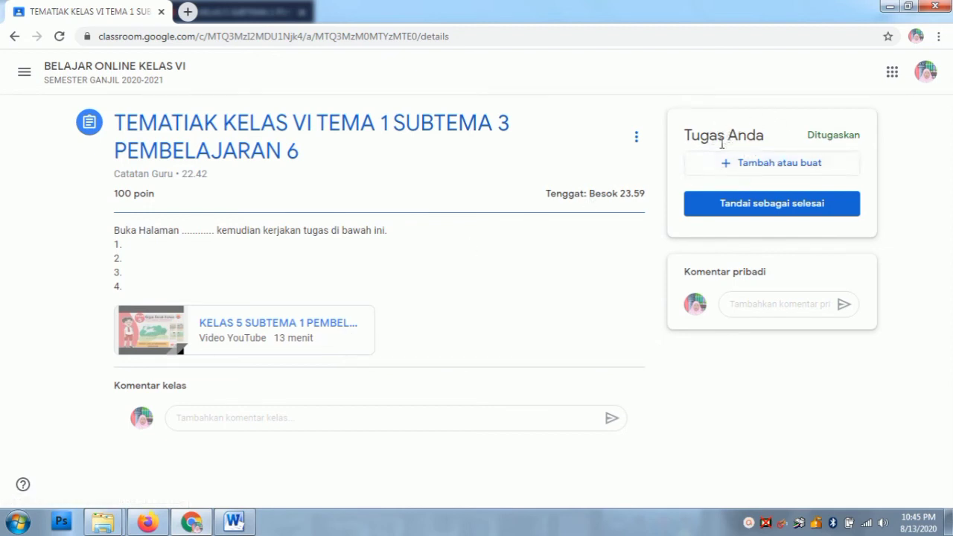
click(761, 167)
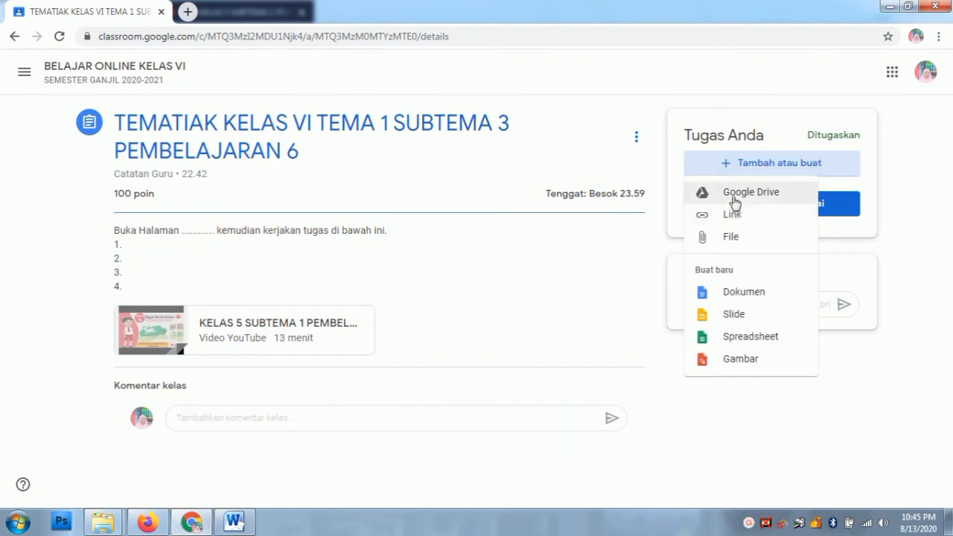
click(730, 236)
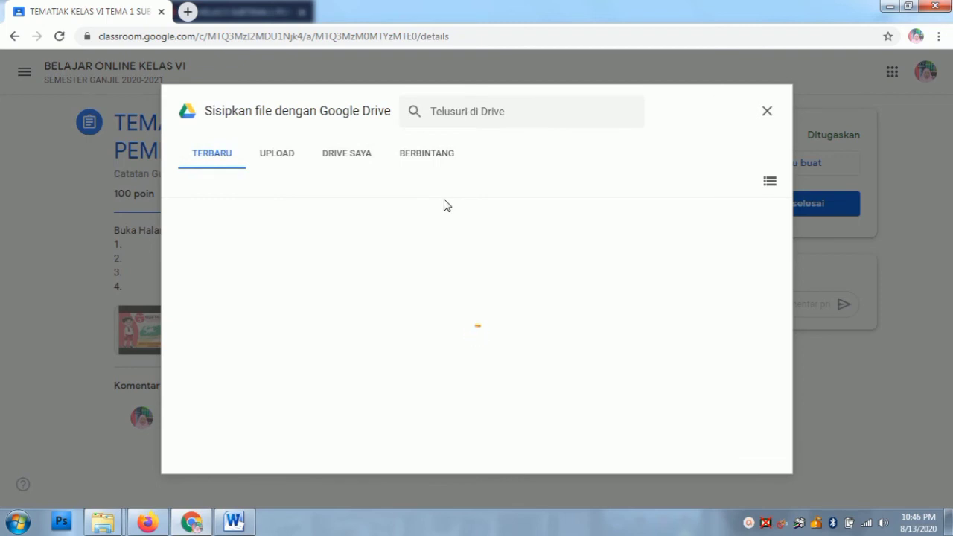
click(768, 112)
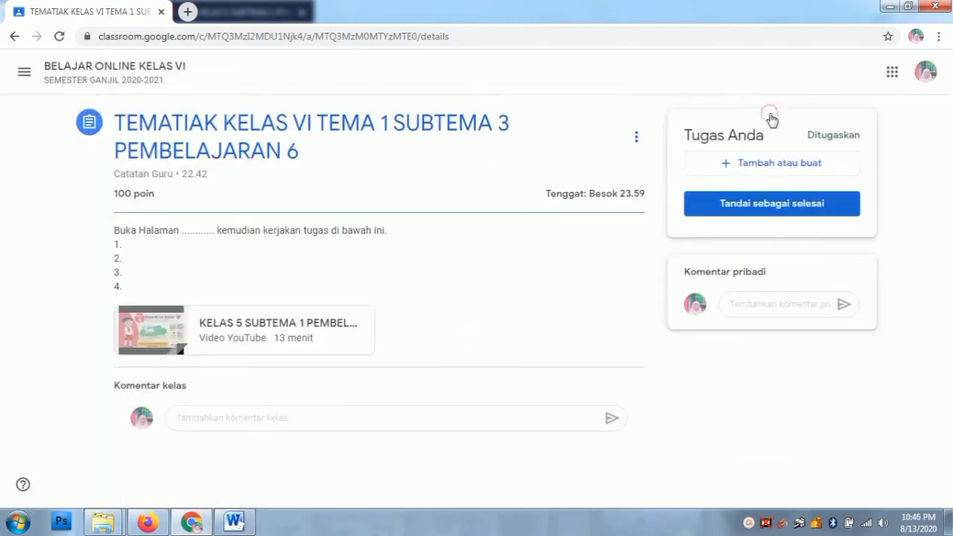
Create a new Google drawing as the student's assignment work, and remove it from the submission
click(763, 165)
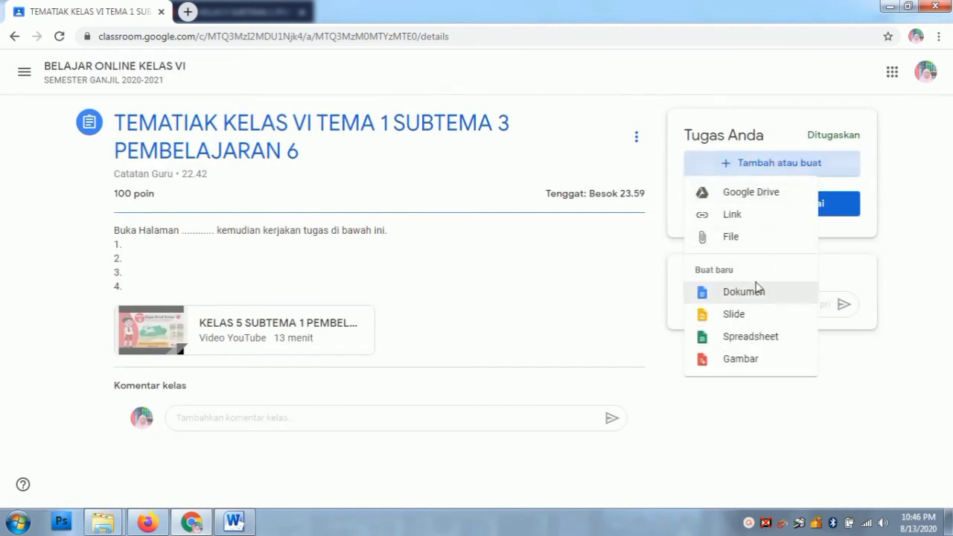
click(734, 359)
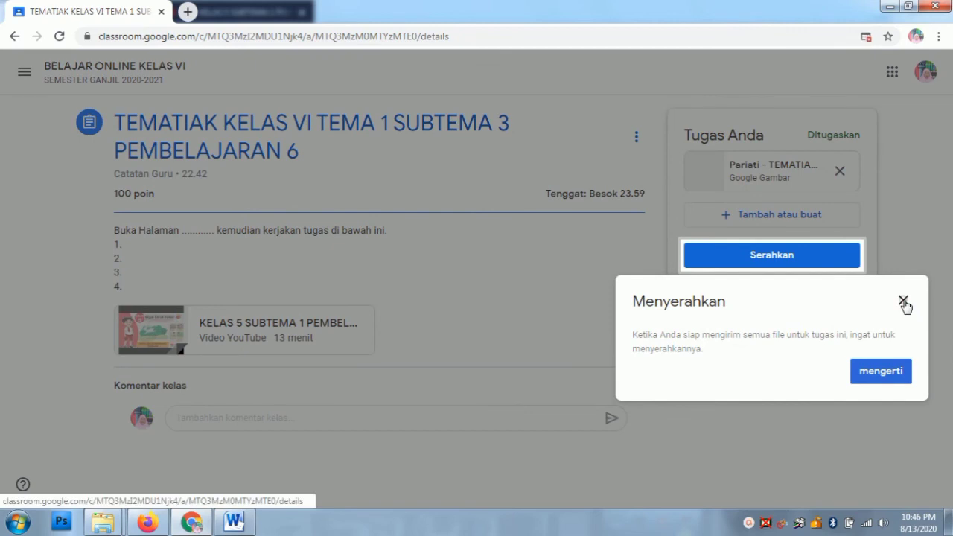
click(903, 302)
click(841, 173)
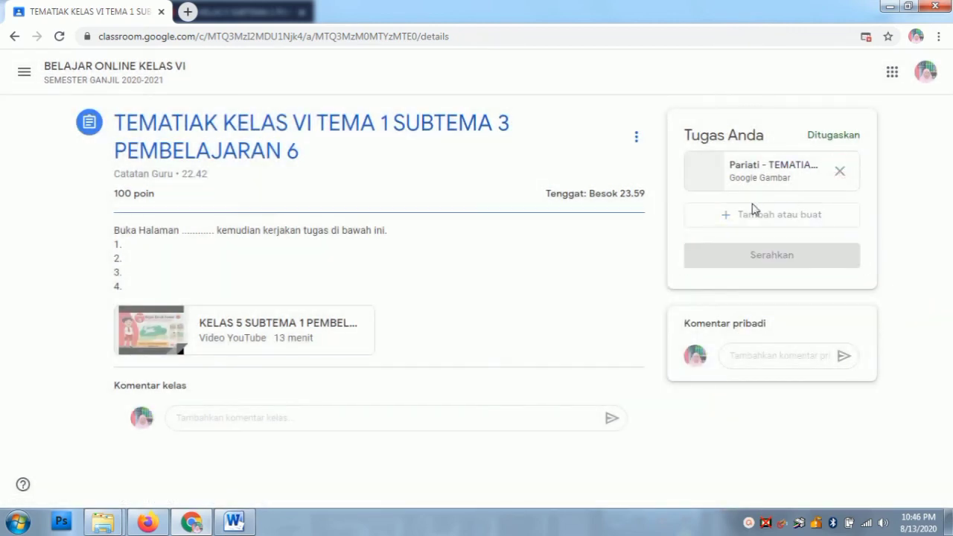
click(840, 171)
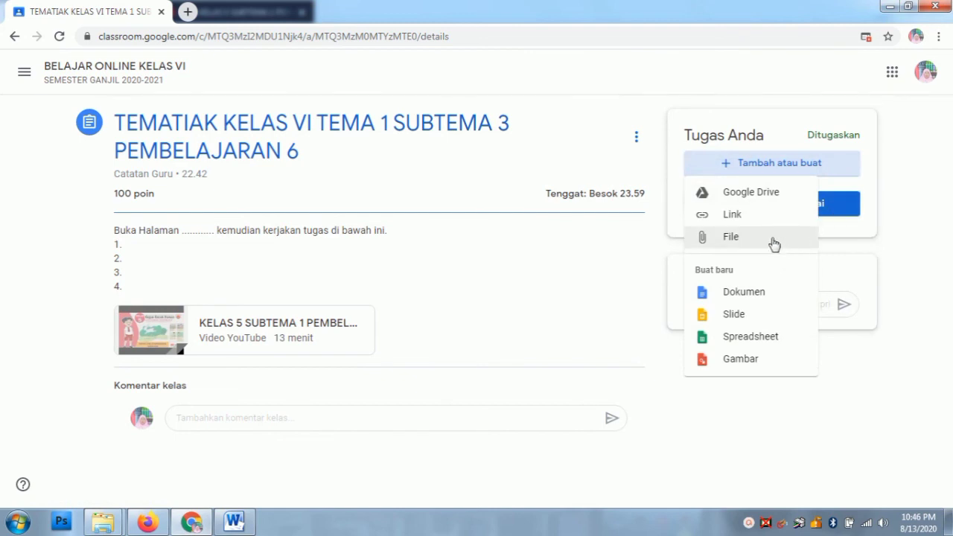
Attach the Drive image "TEMA 1 SUMBTEMA 2 PEMBELAJARAN KE 6 (12 Agu 2020 20.19.21).jpeg" to the student's work and submit the assignment
click(715, 245)
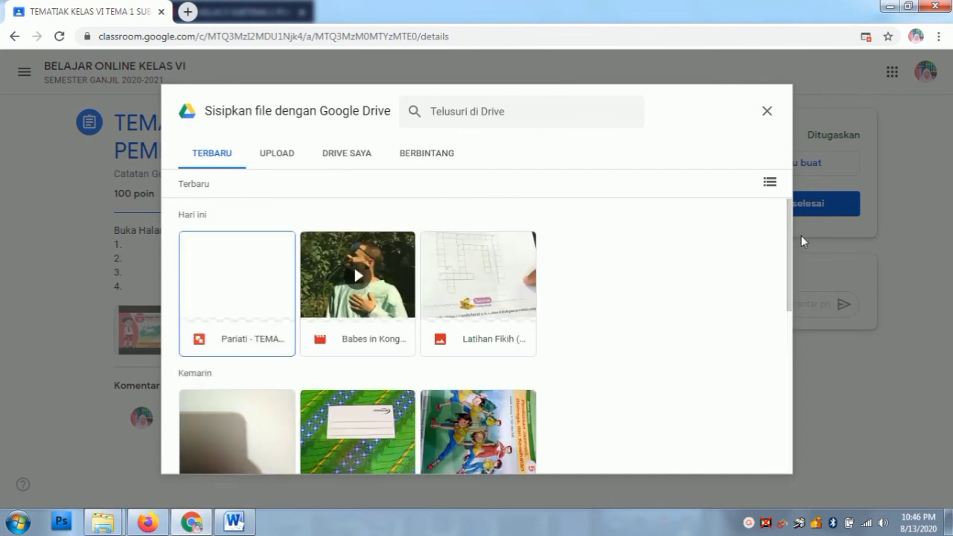
drag(791, 227, 783, 264)
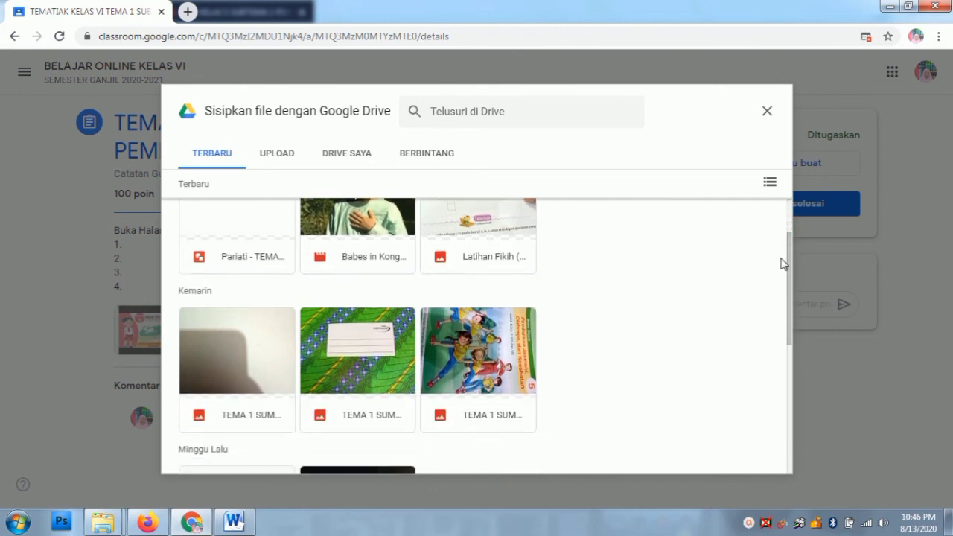
click(363, 345)
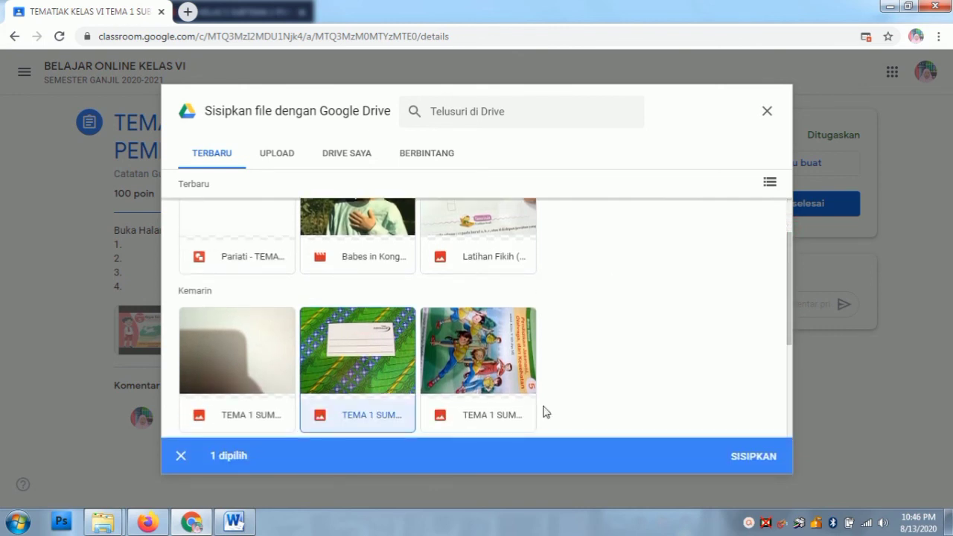
click(750, 456)
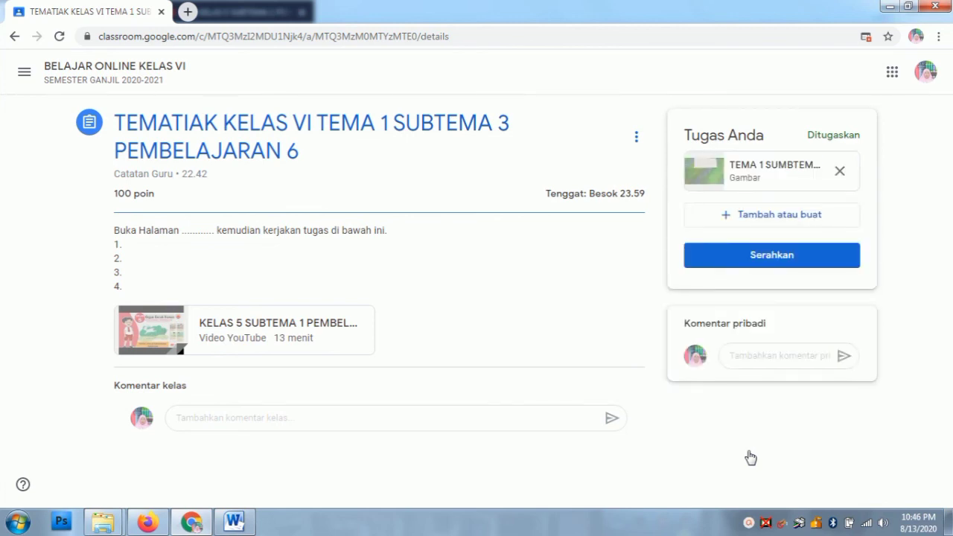
click(779, 265)
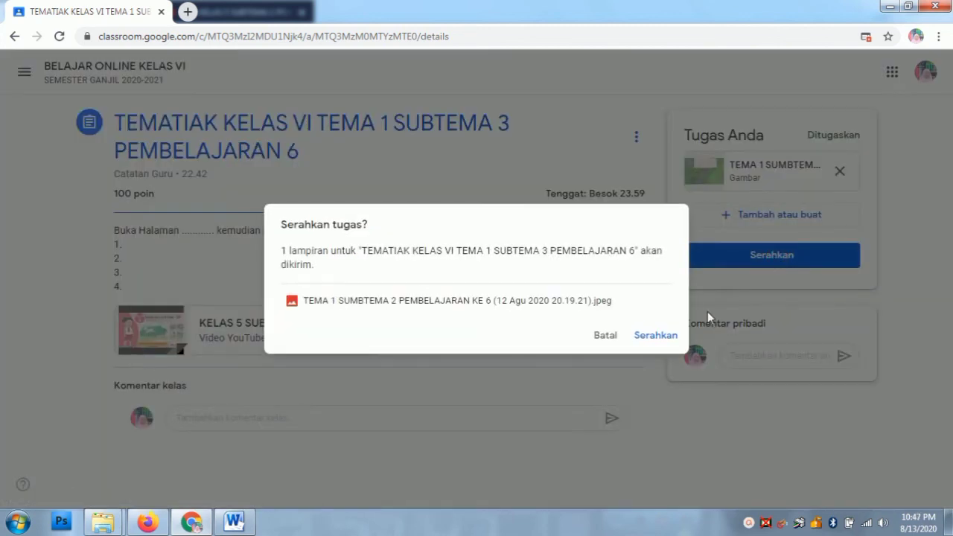
click(658, 338)
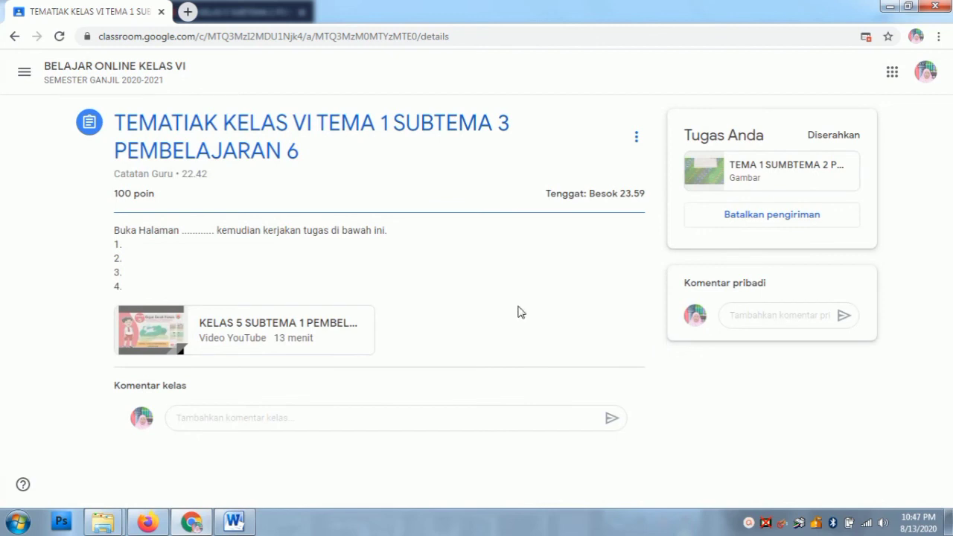
Switch to Firefox, open the student's submitted image for the thematic assignment, and grade it 98 out of 100
click(149, 523)
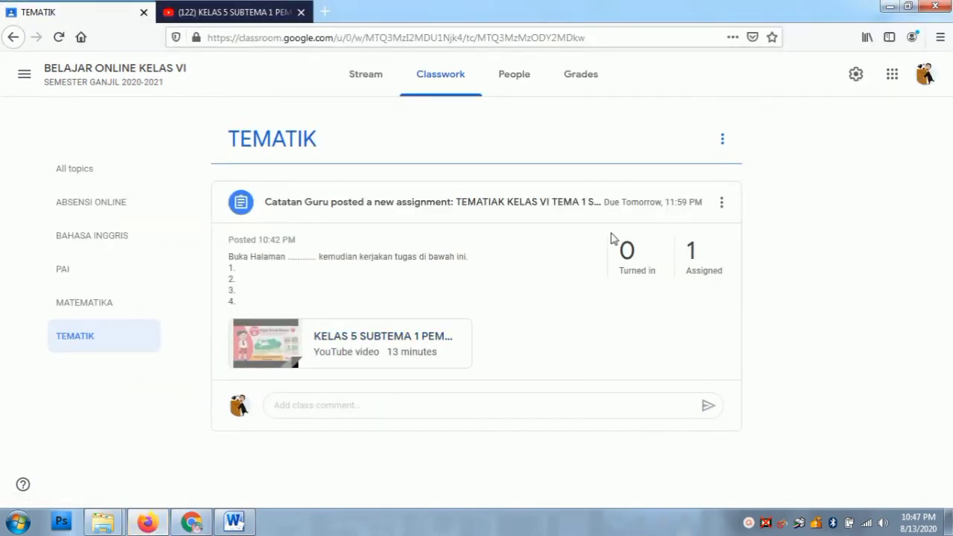
click(692, 257)
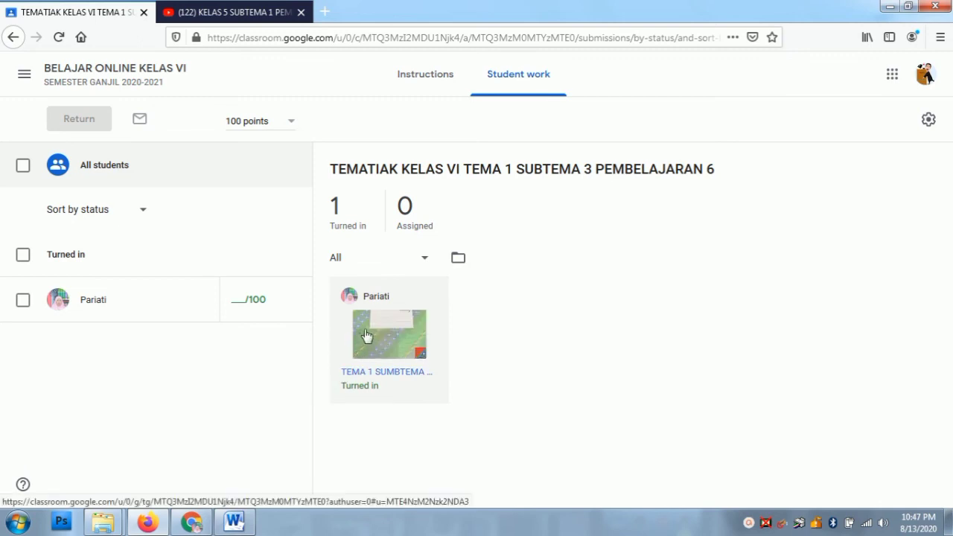
click(377, 336)
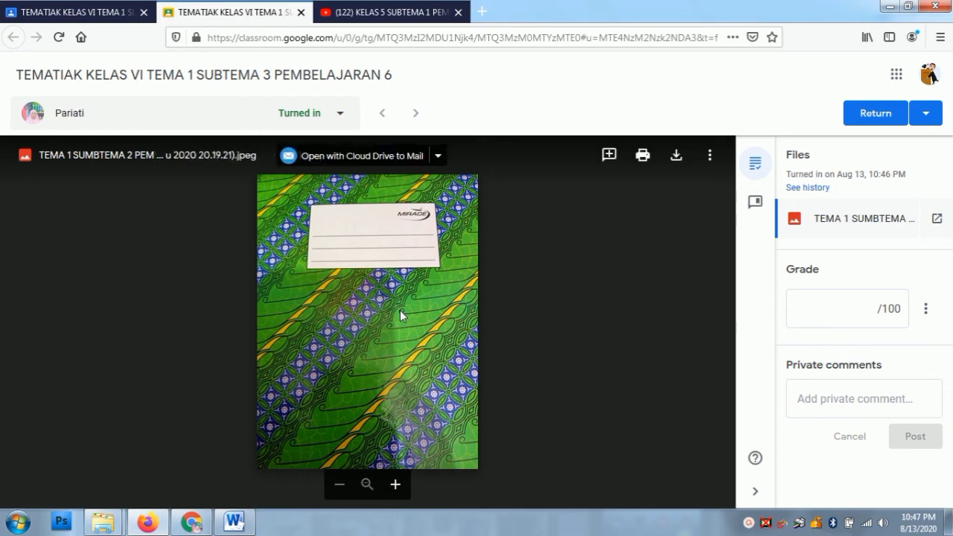
click(831, 316)
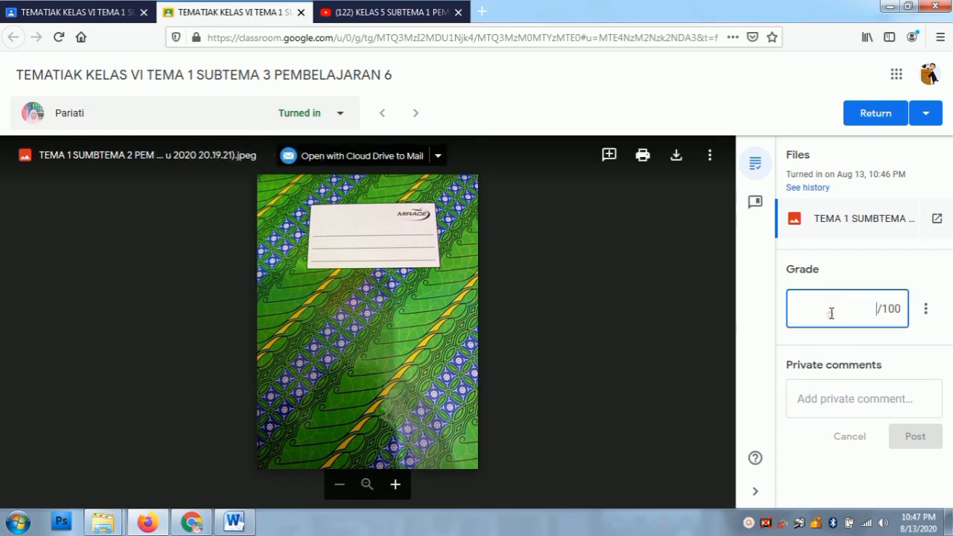
text(98)
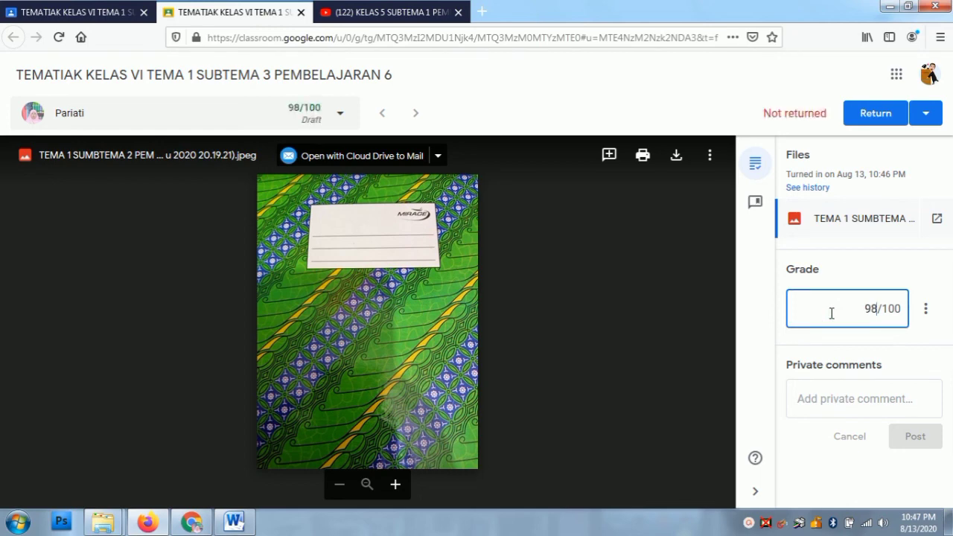
Post the private comment "mantap" on the student's submission
click(839, 401)
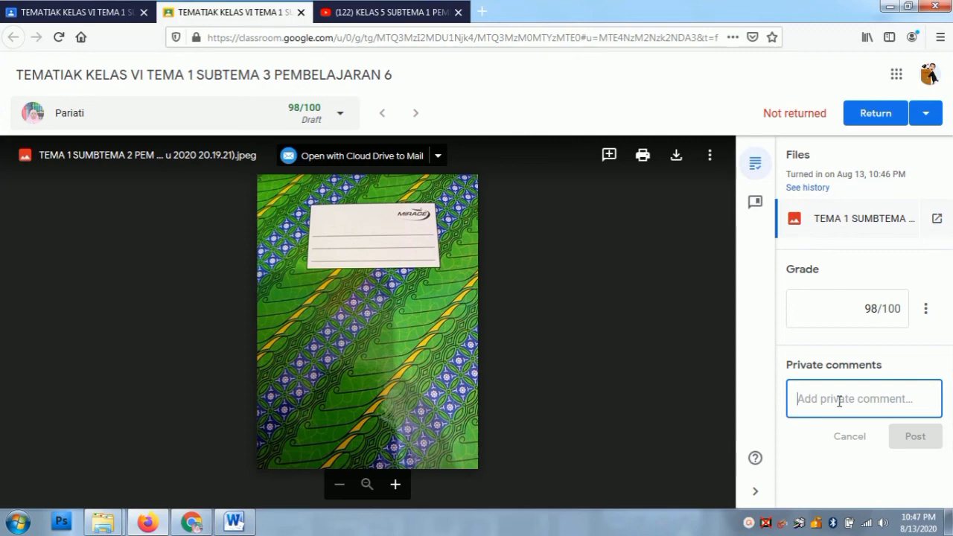
text(pe)
key(BackSpace)
key(BackSpace)
text(mantap)
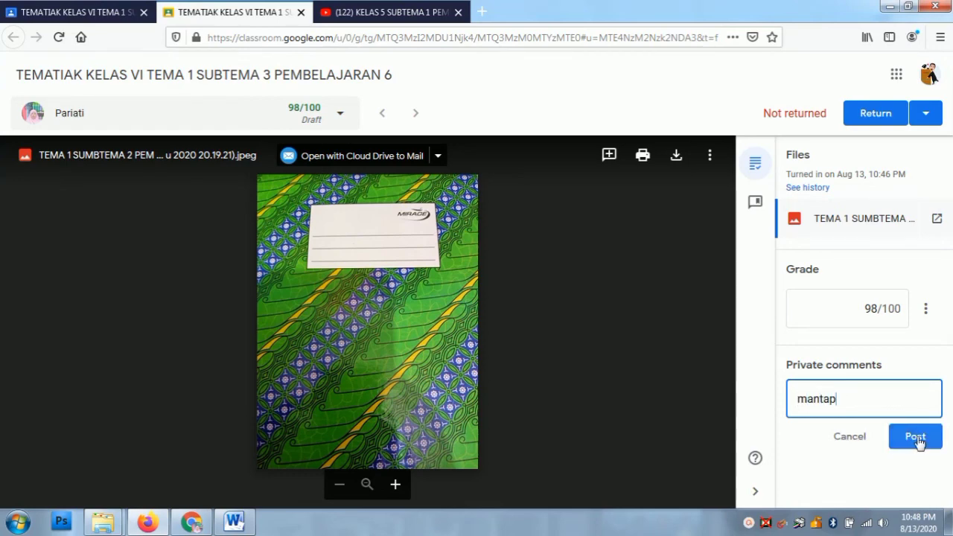
click(916, 441)
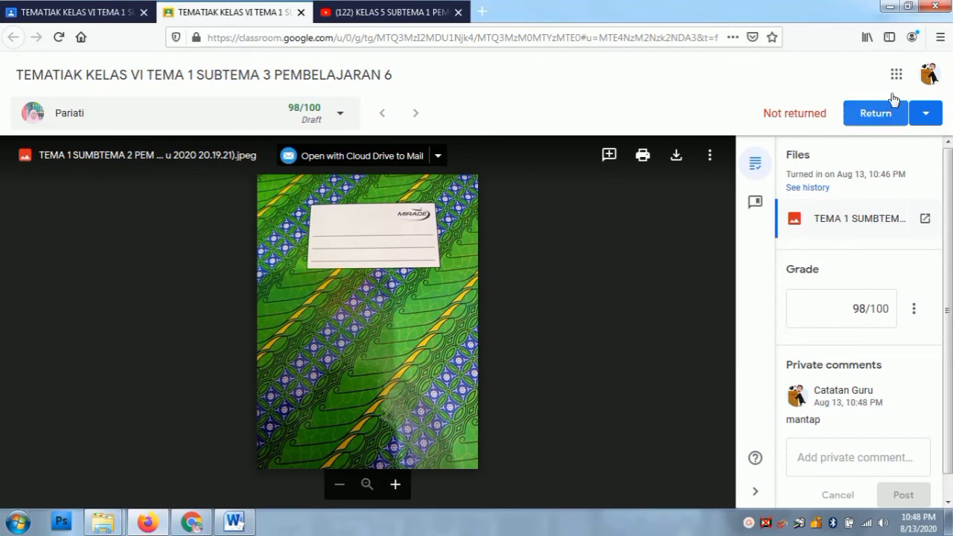
Return the graded thematic assignment to the student and close the grading page to get back to the student work overview
click(873, 113)
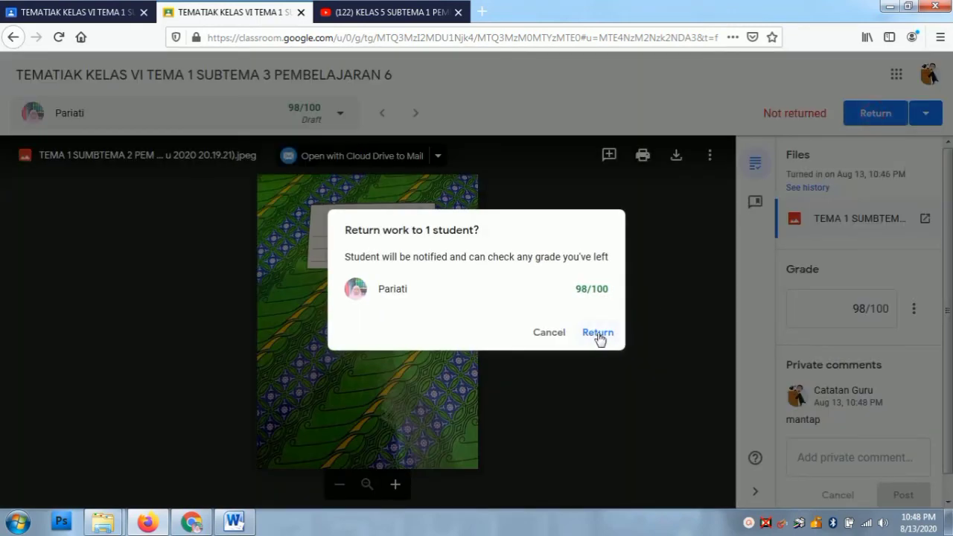
click(599, 336)
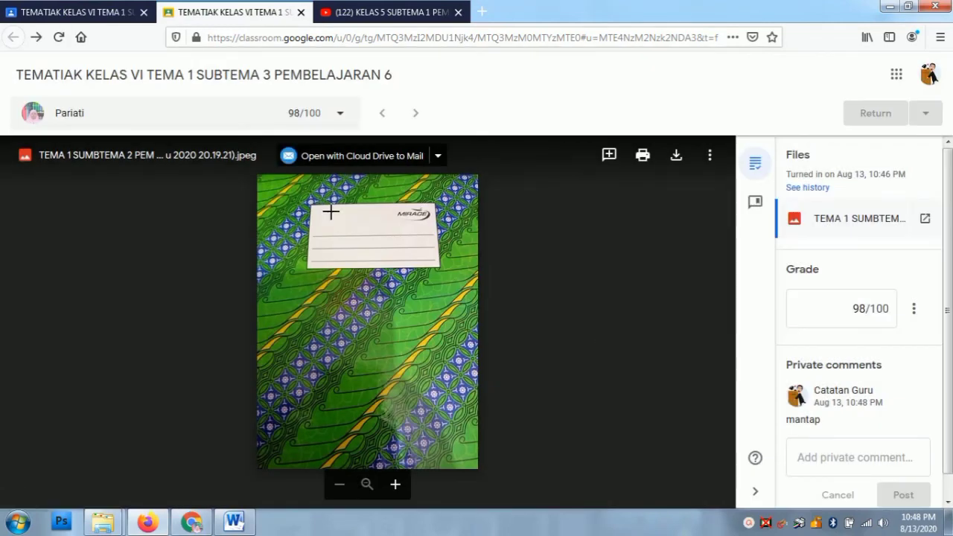
click(301, 12)
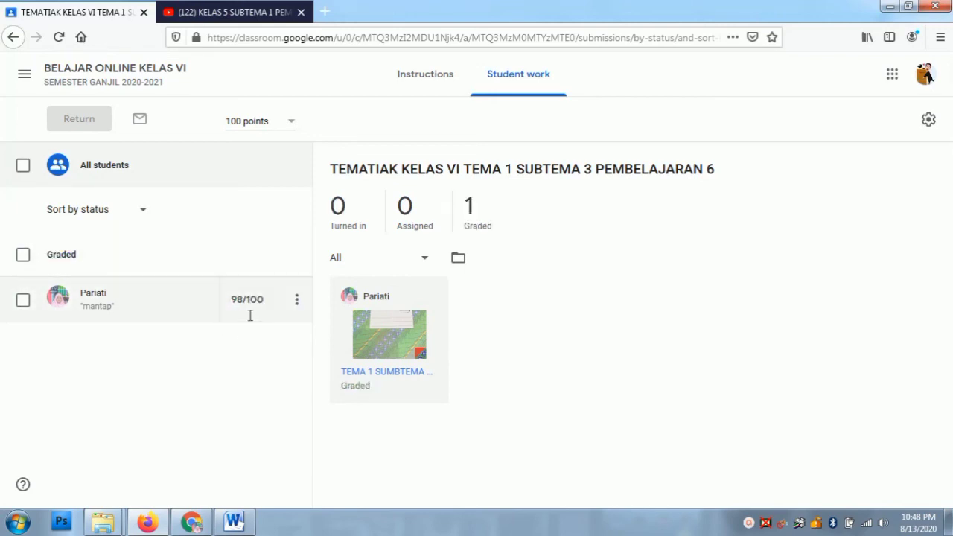
click(297, 303)
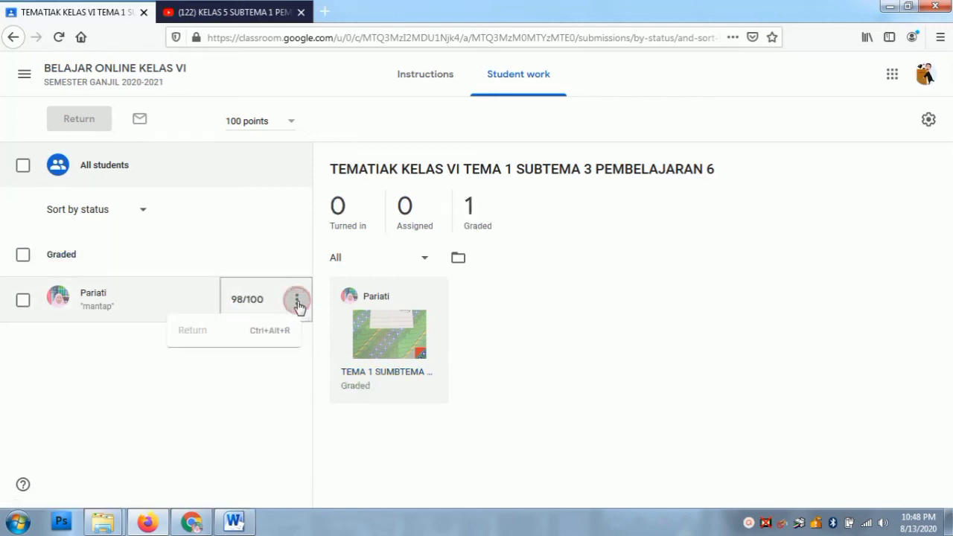
click(217, 379)
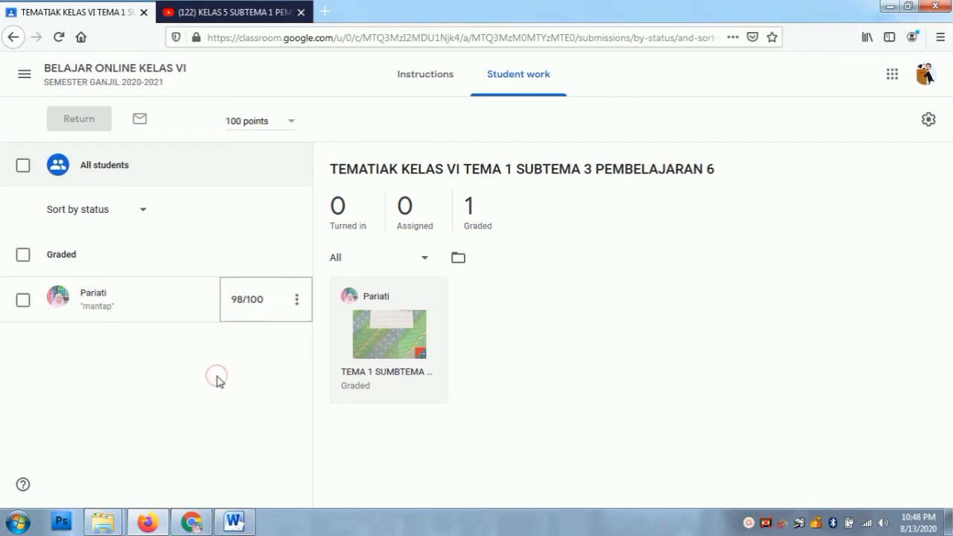
Switch to Chrome and check the returned thematic assignment in the student's account for its grade and private comment
click(195, 526)
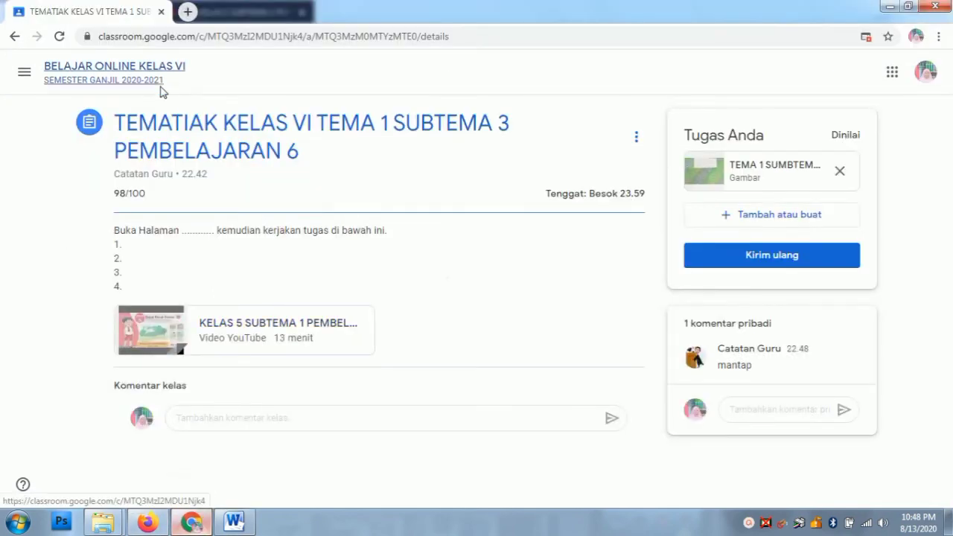
click(15, 39)
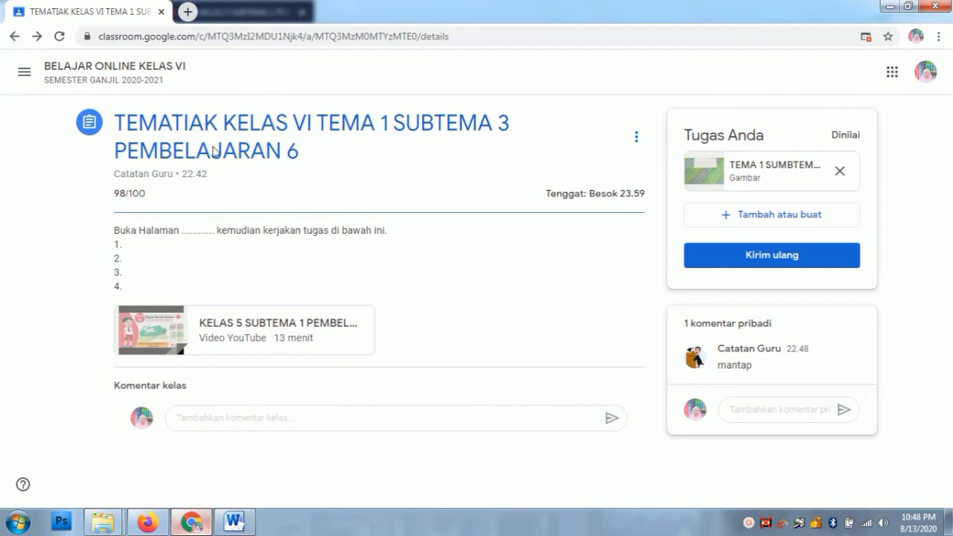
click(25, 72)
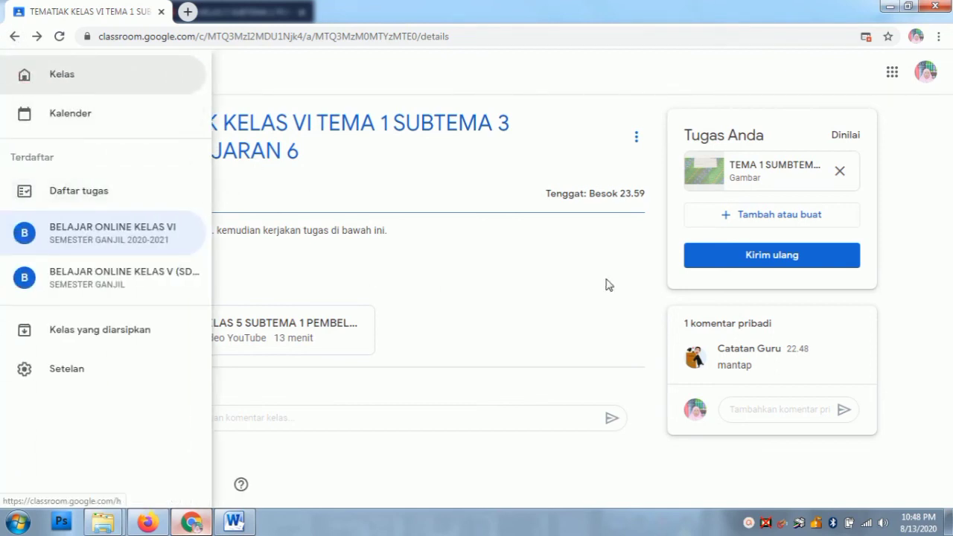
click(526, 280)
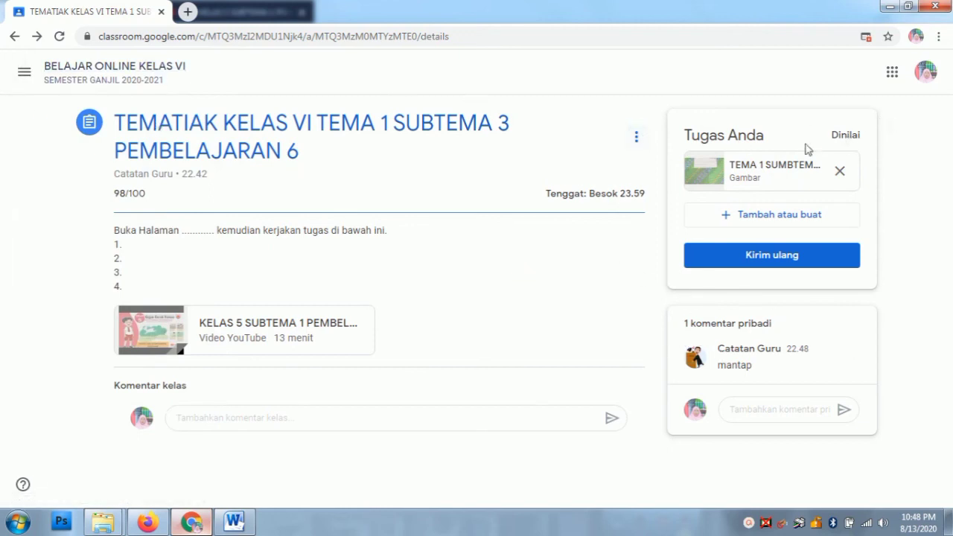
Open the student's to-do list (Daftar tugas) and examine the completed (Selesai) assignments and their grades
click(25, 71)
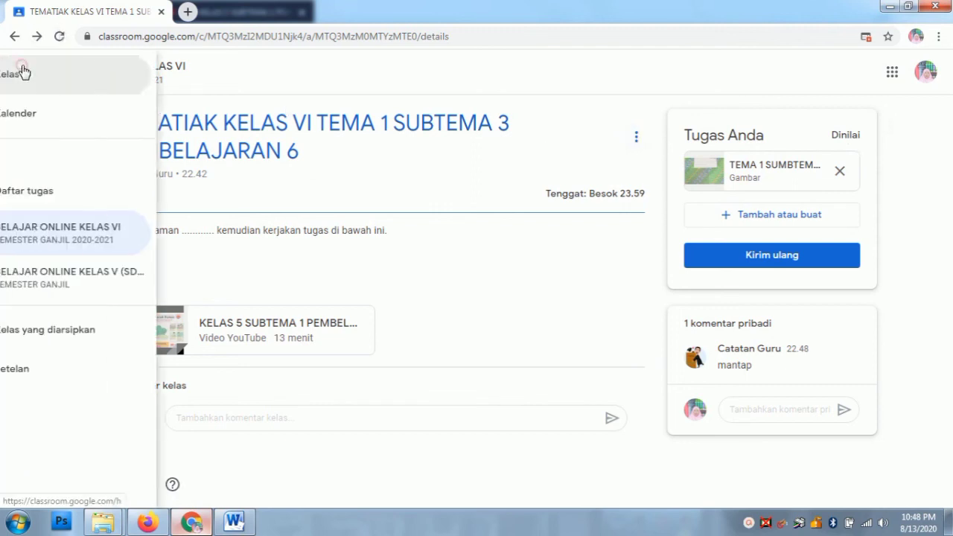
click(93, 190)
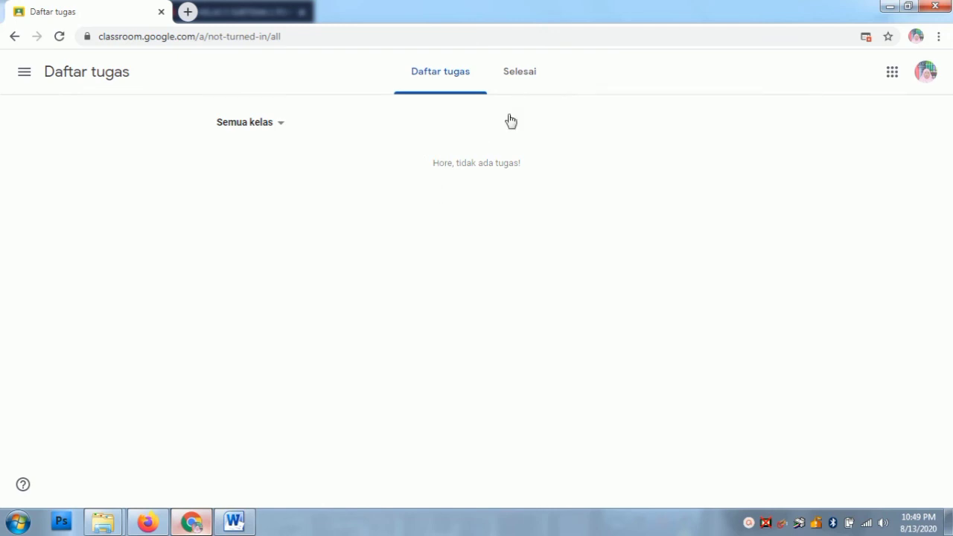
click(518, 74)
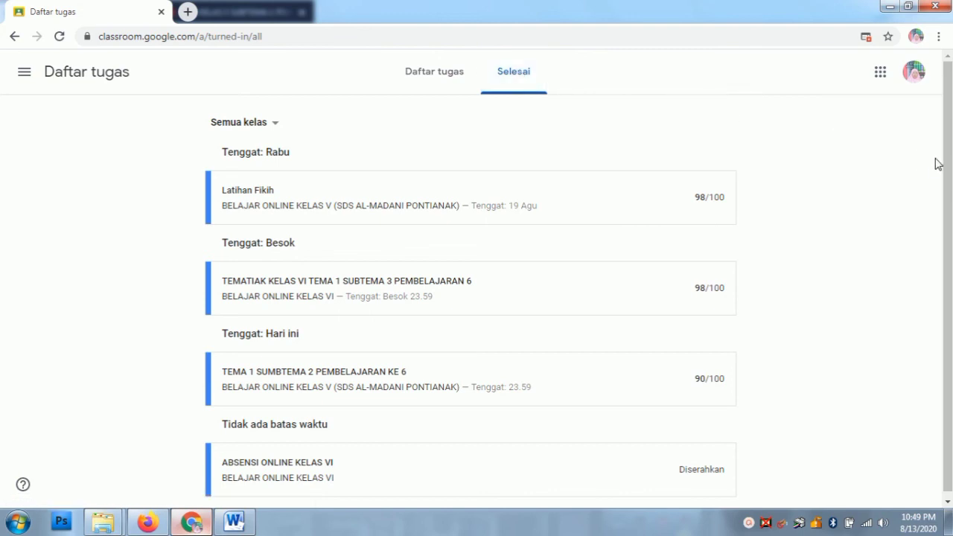
drag(948, 149, 944, 199)
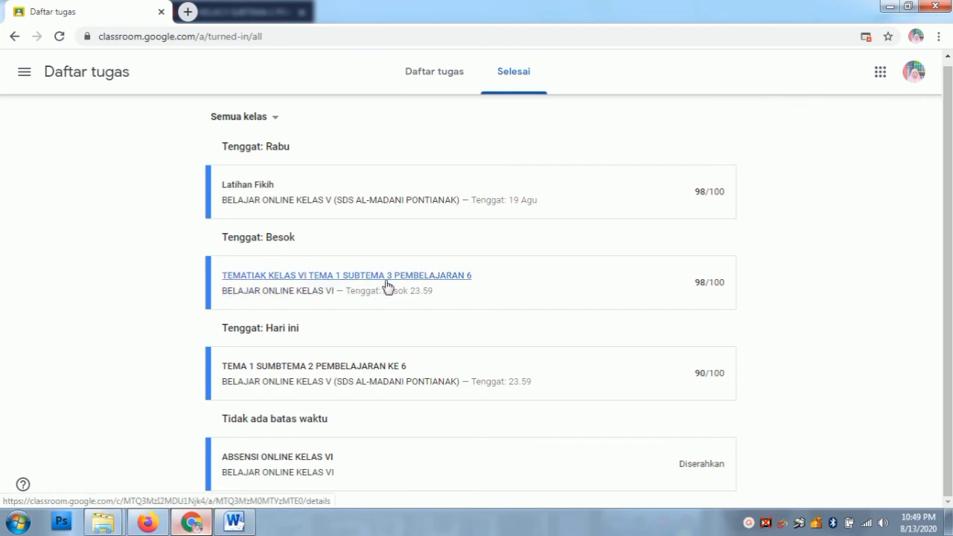
double_click(703, 282)
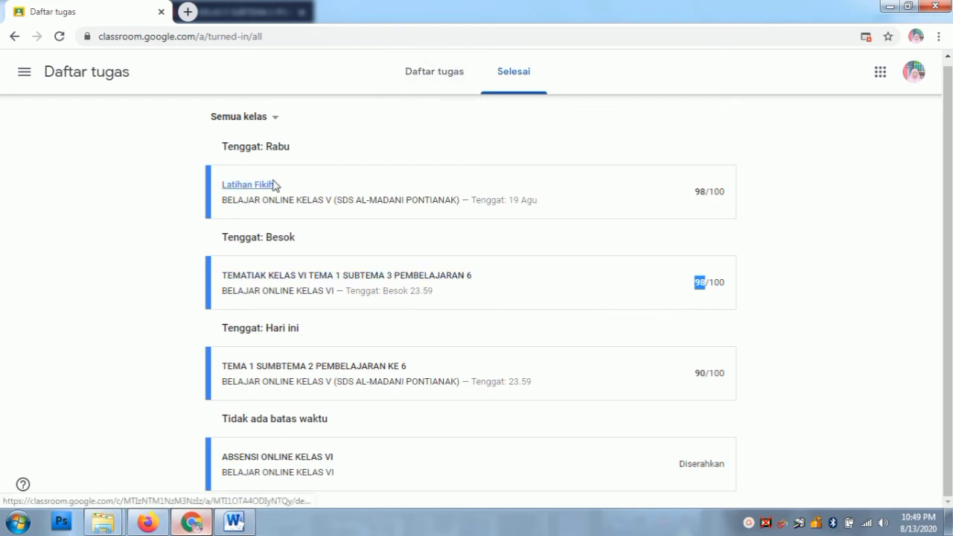
Open the completed assignment "TEMA 1 SUMBTEMA 2 PEMBELAJARAN KE 6" and send the private comment "terimakasih pak" to the teacher
click(366, 371)
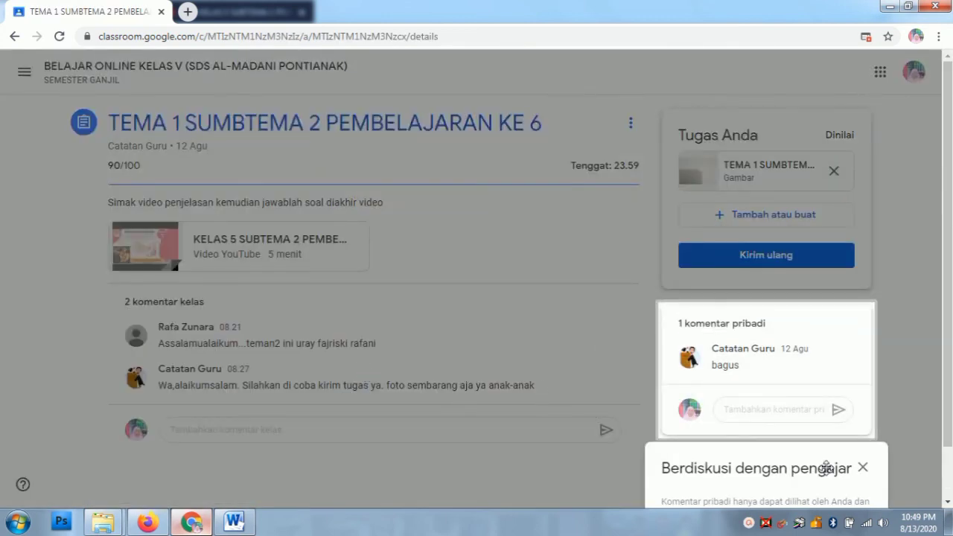
click(862, 467)
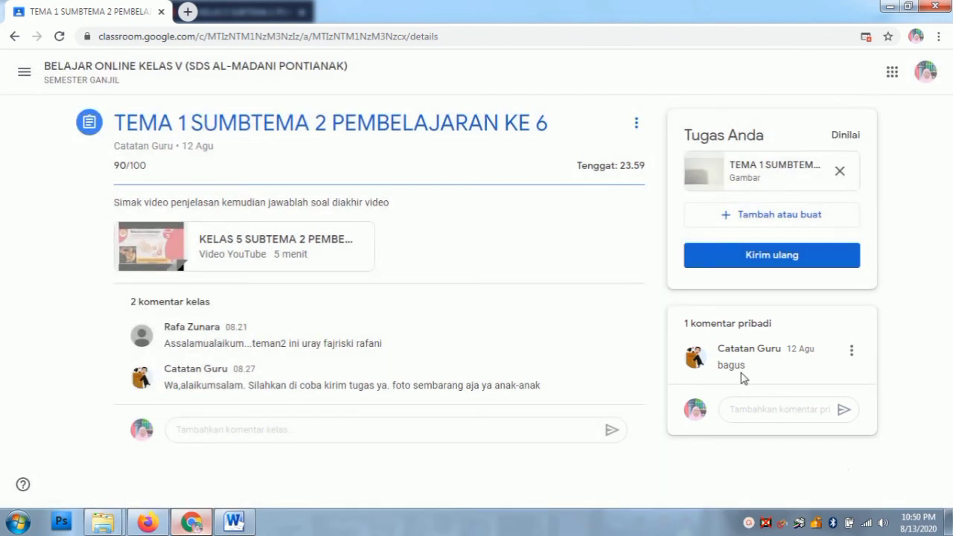
click(752, 410)
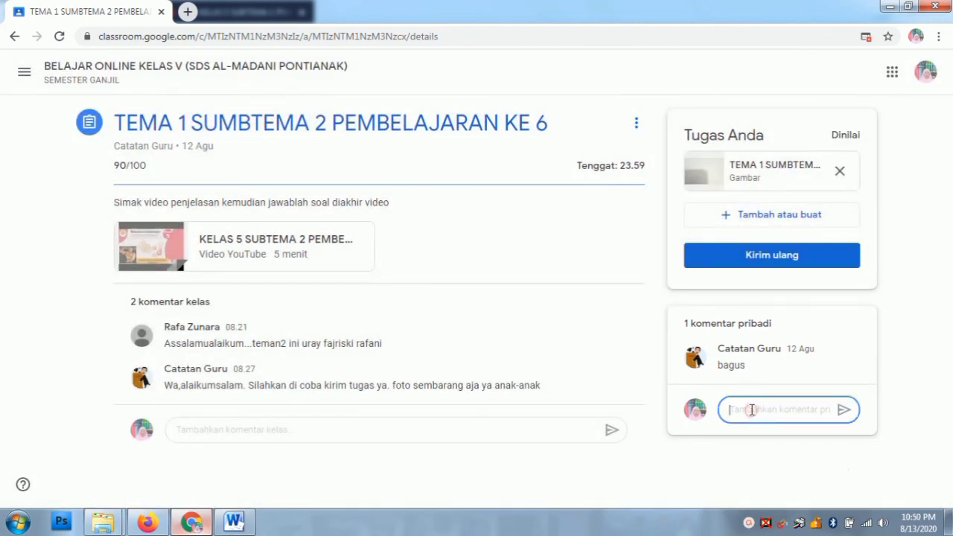
text(terimakasih pak)
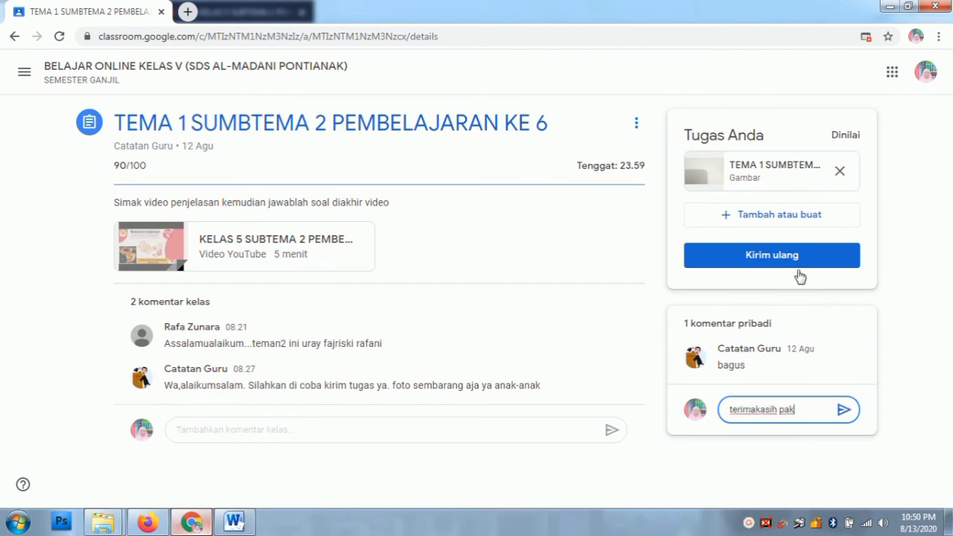
click(844, 411)
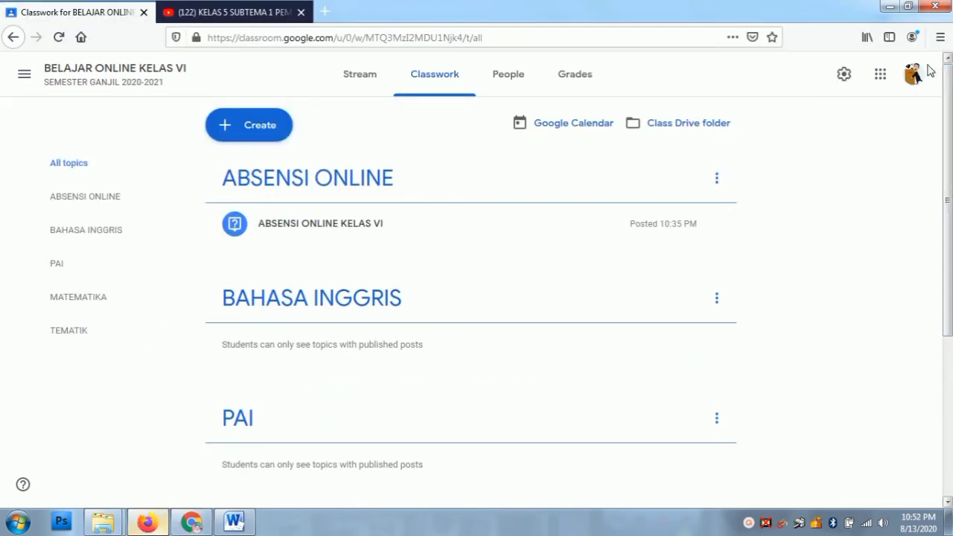
Open the Stream of BELAJAR ONLINE KELAS VI in the teacher's account in Firefox
click(364, 76)
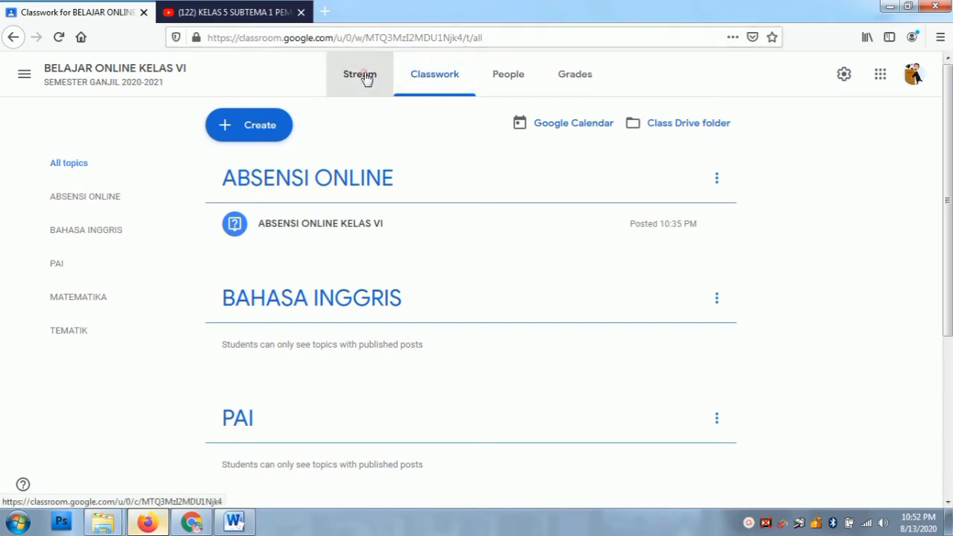